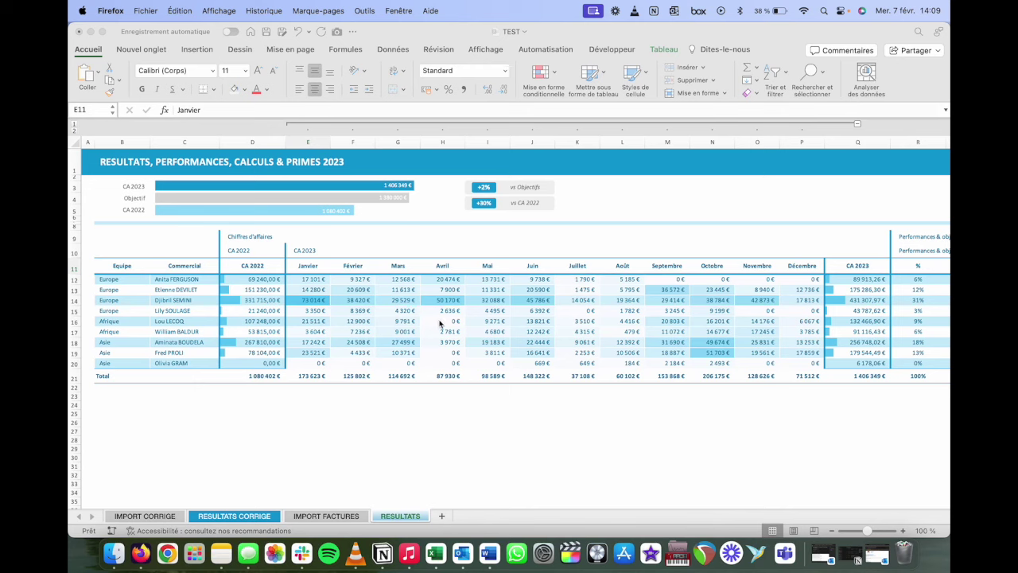
# - Review the monthly sales figures and the Prénom com. value for Lou on IMPORT FACTURES
pyautogui.moveTo(323, 283)
pyautogui.mouseDown()
pyautogui.moveTo(439, 289)
pyautogui.moveTo(740, 342)
pyautogui.moveTo(805, 370)
pyautogui.mouseUp()
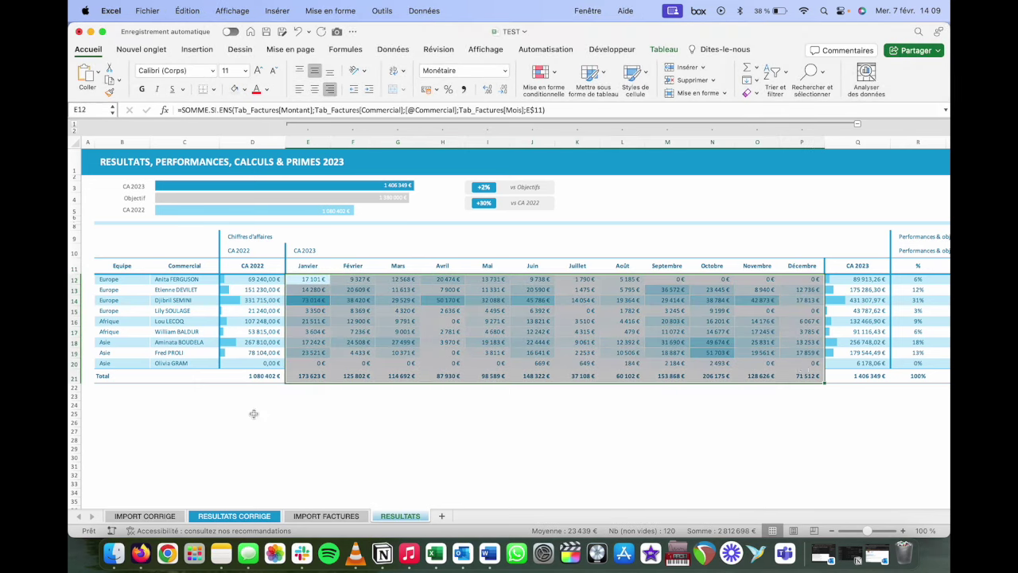
pyautogui.click(326, 516)
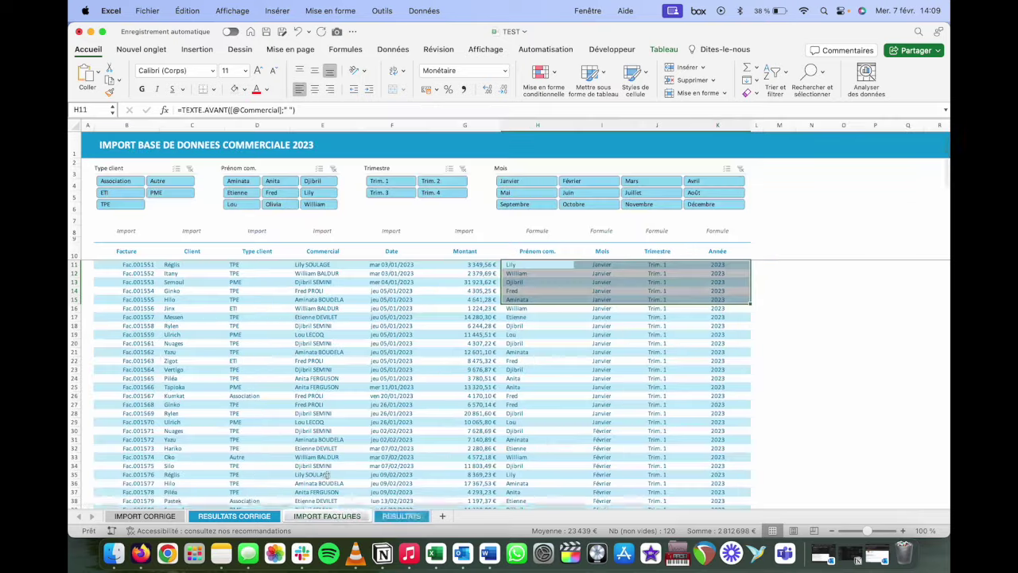
pyautogui.click(526, 335)
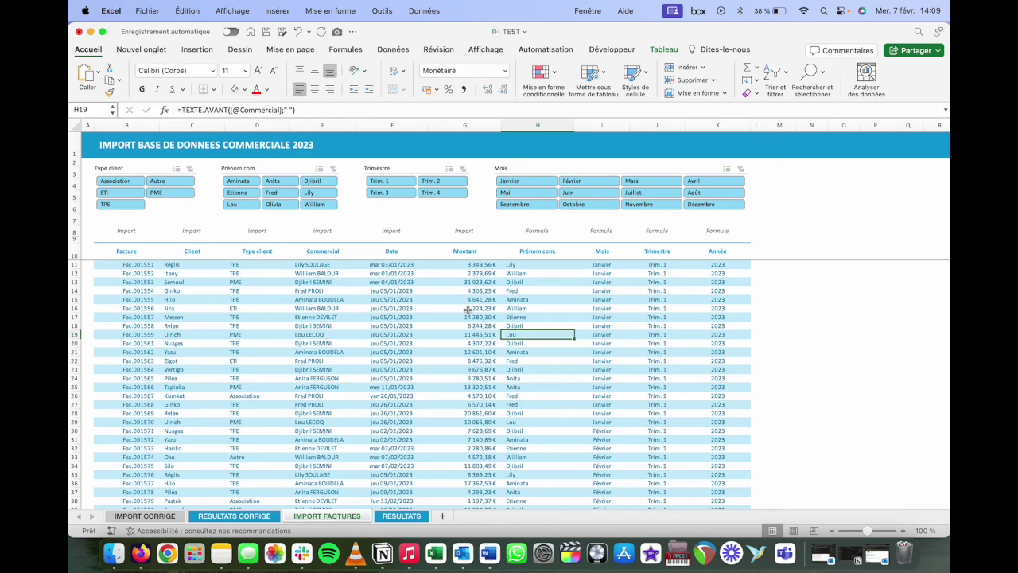
pyautogui.click(399, 516)
pyautogui.hotkey('shift', 'Up')
pyautogui.hotkey('shift', 'Up')
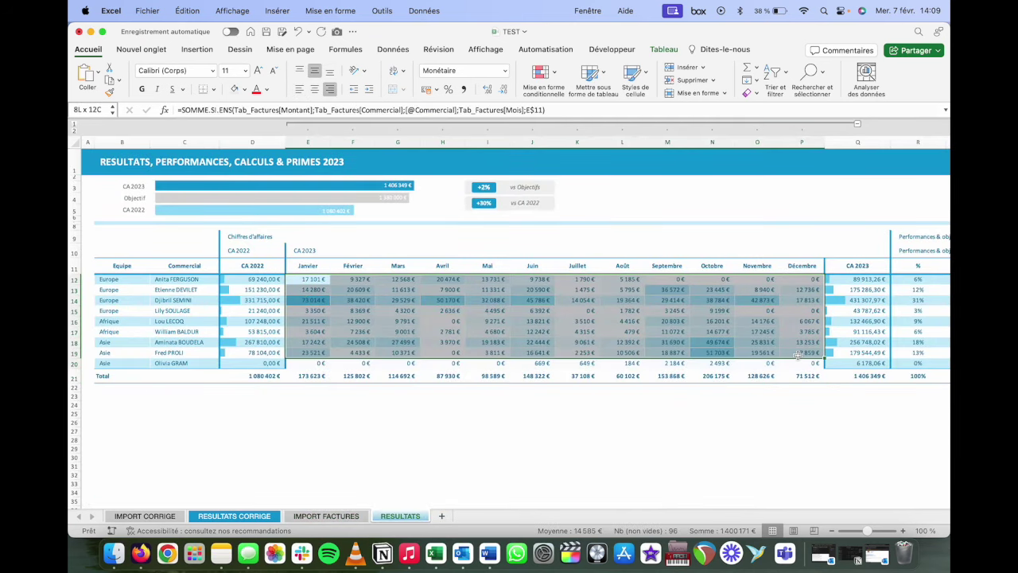
# - Select cell E12, the first salesperson's January cell, after checking row 14's CA 2022
pyautogui.click(304, 279)
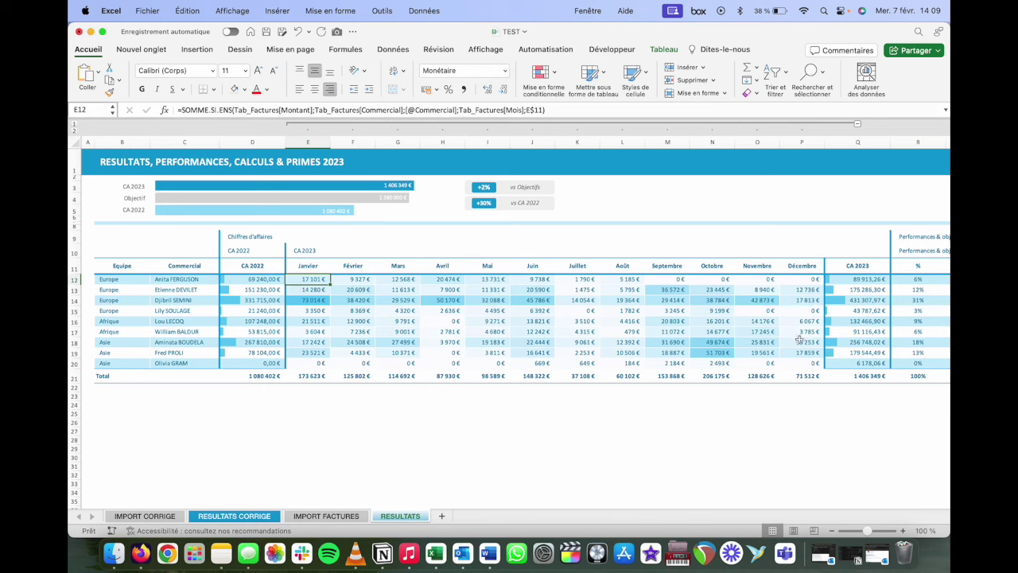
pyautogui.click(271, 300)
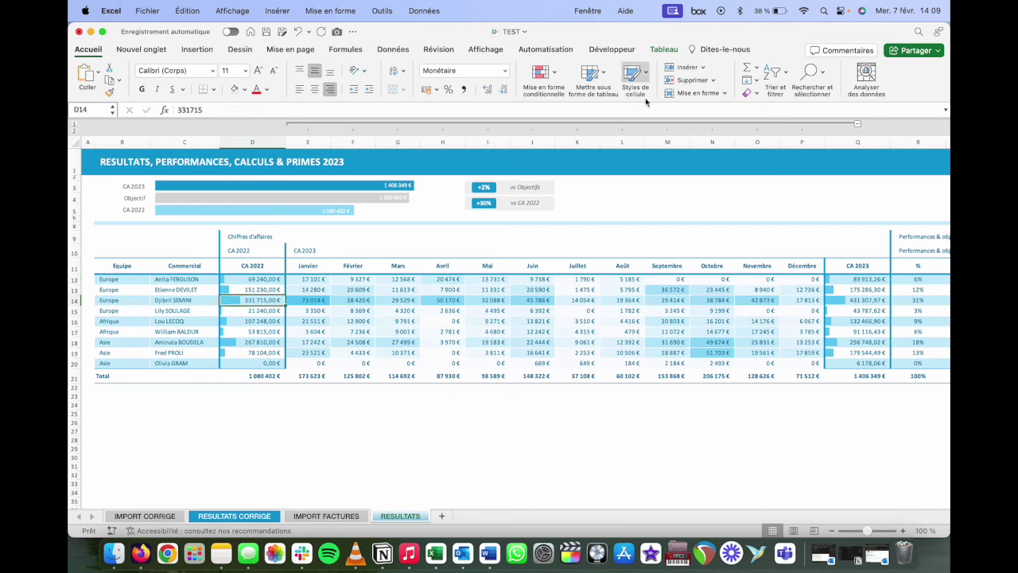
pyautogui.click(306, 280)
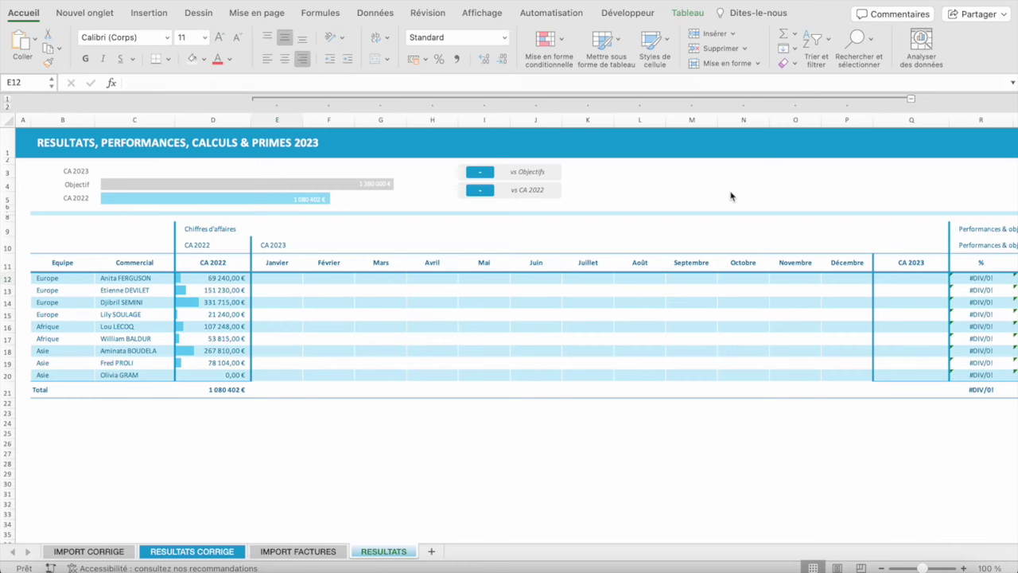
pyautogui.click(280, 285)
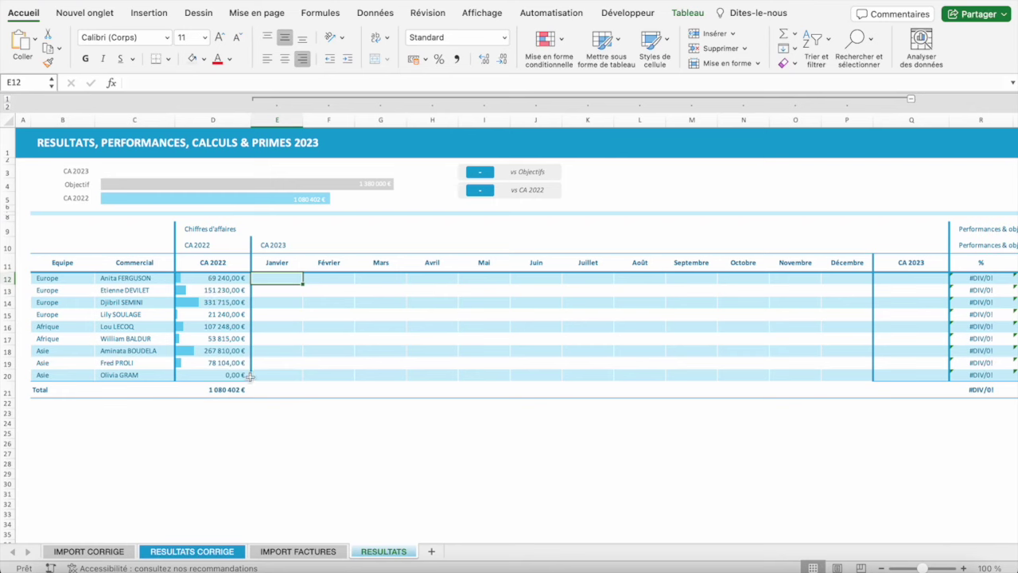
# - Start a SOMME.SI.ENS formula in E12 from the =somm autocomplete suggestions
pyautogui.write('=somm')
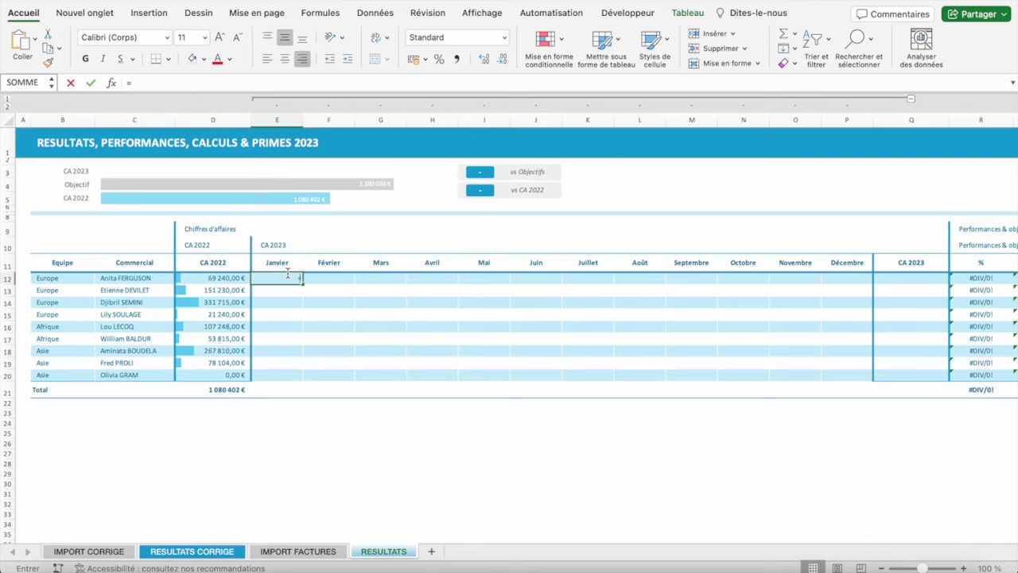
pyautogui.press('Down')
pyautogui.press('Down')
pyautogui.press('Down')
pyautogui.press('Down')
pyautogui.press('Down')
pyautogui.press('Down')
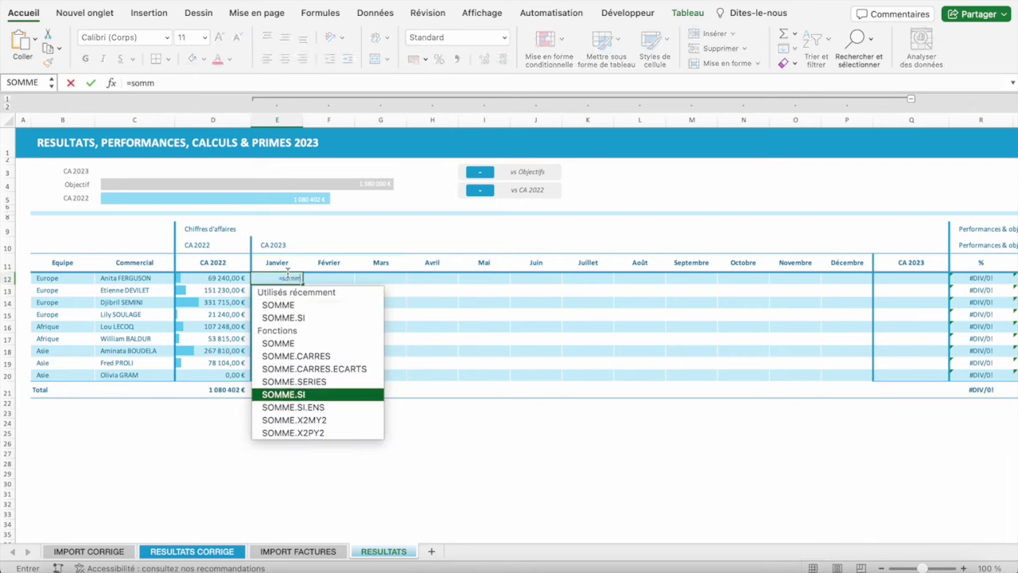
pyautogui.press('Down')
pyautogui.press('Tab')
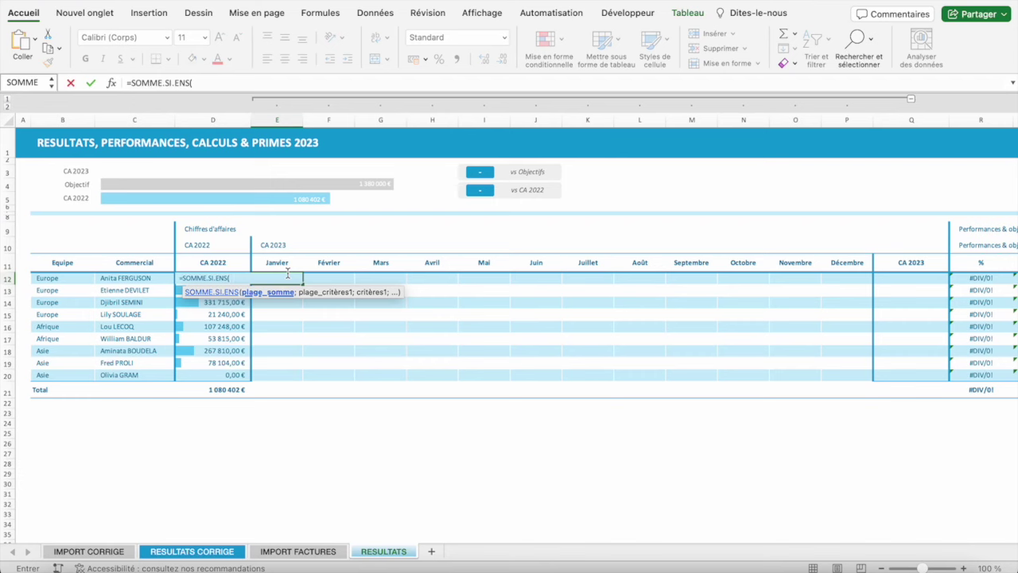
# - Set the sum range to the whole Montant column, Tab_Factures[Montant], on IMPORT FACTURES
pyautogui.click(297, 551)
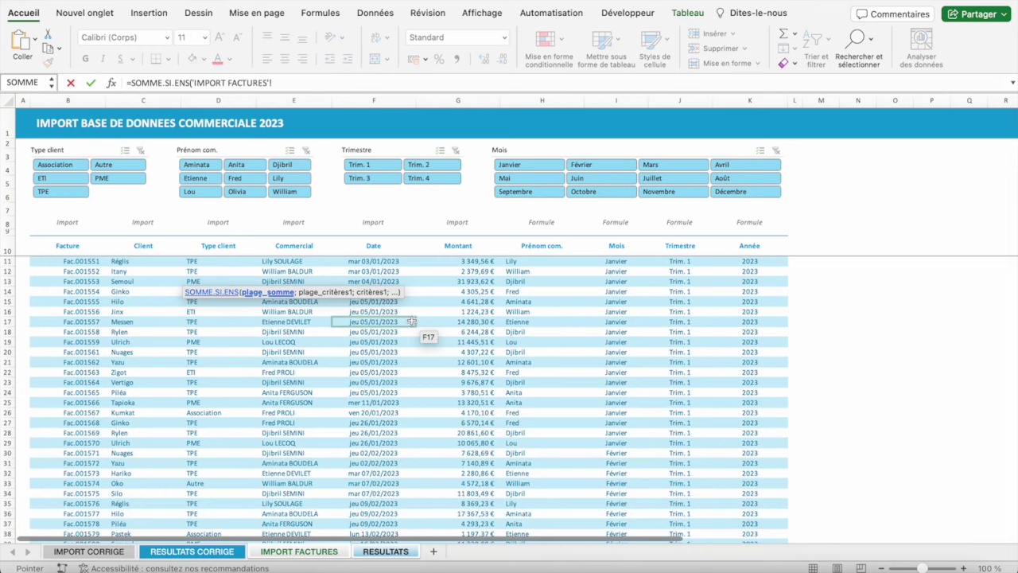
pyautogui.moveTo(272, 82); pyautogui.dragTo(192, 80)
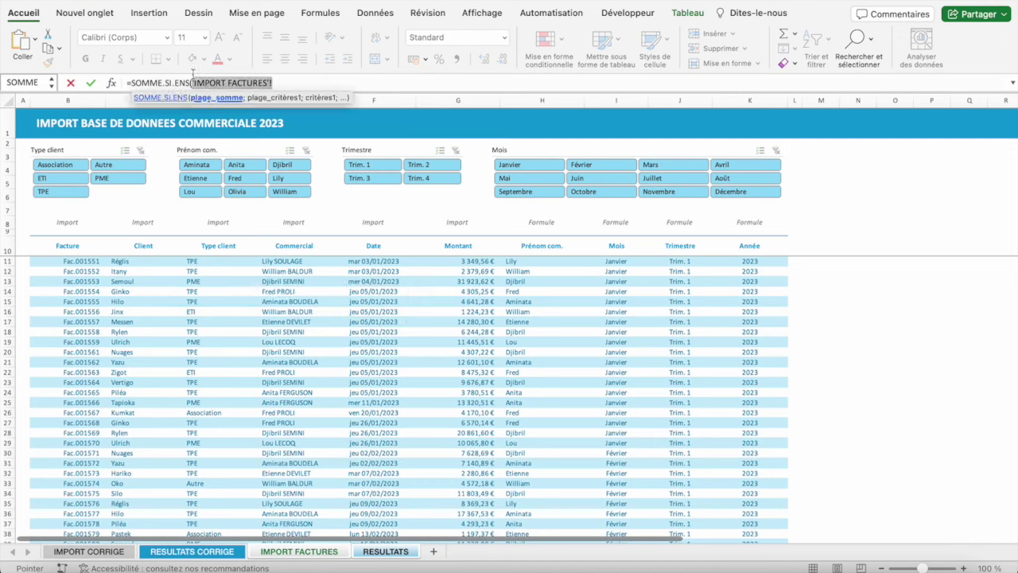
pyautogui.press('BackSpace')
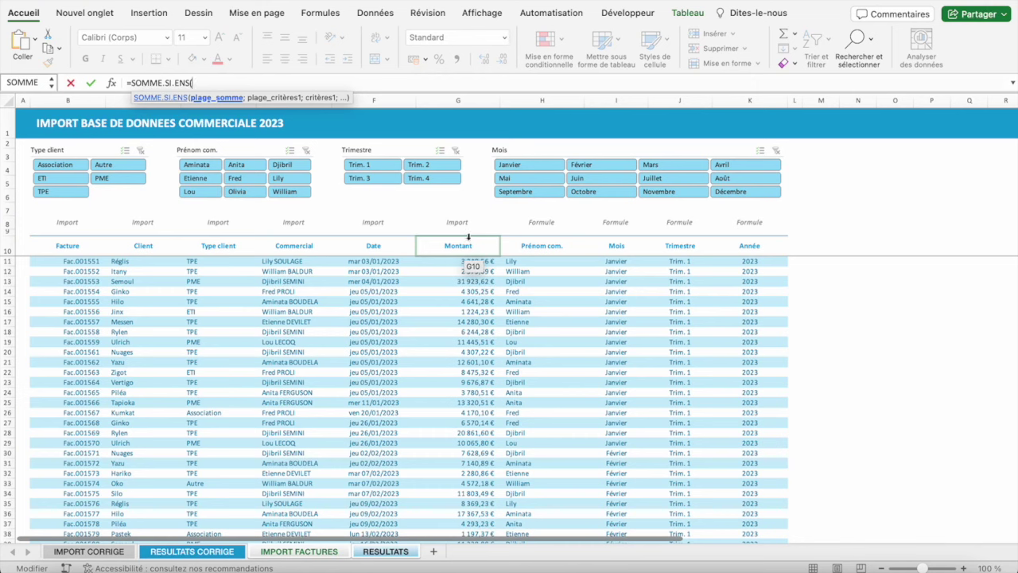
pyautogui.click(468, 236)
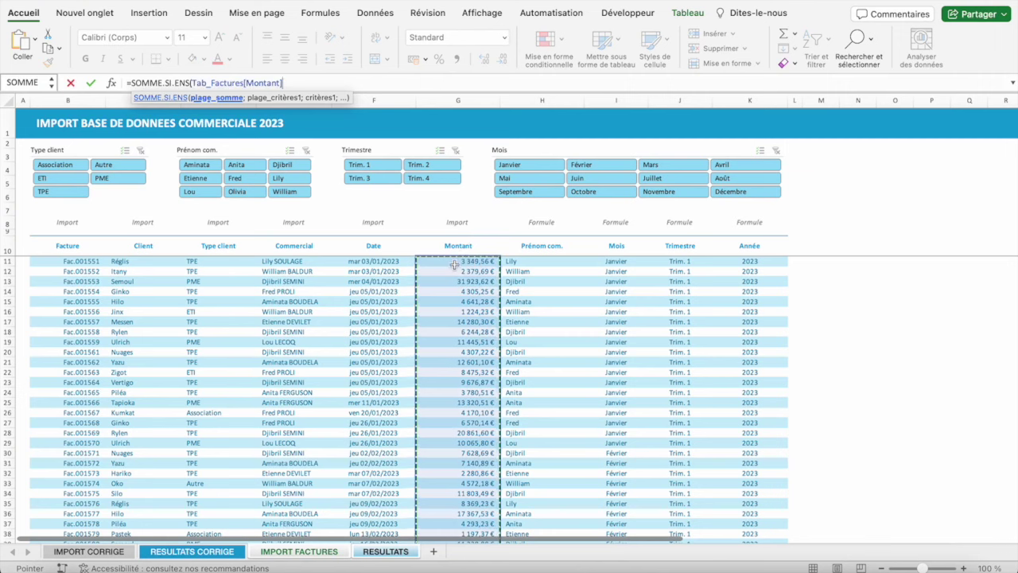
pyautogui.click(454, 264)
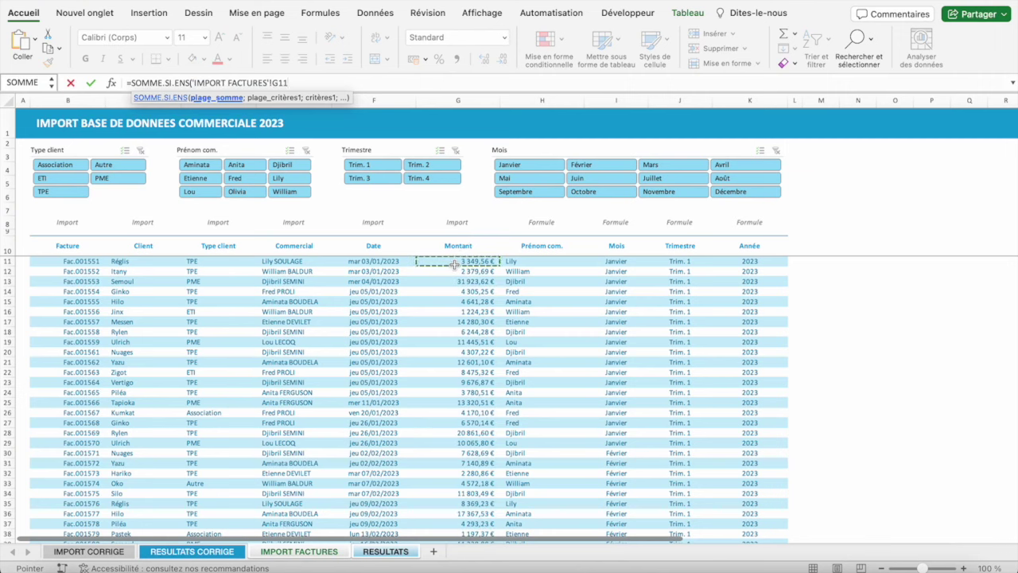
pyautogui.moveTo(454, 264); pyautogui.dragTo(469, 263)
pyautogui.hotkey('ctrl', 'shift', 'Down')
# - Add Tab_Factures[Mois] as criteria range and the Janvier header as criterion, then confirm
pyautogui.write(';')
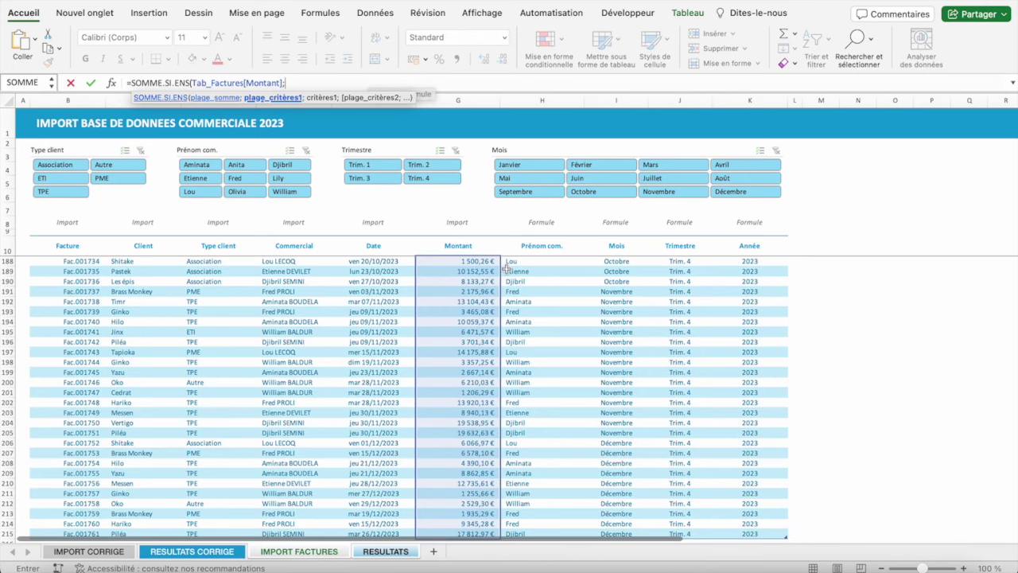
pyautogui.scroll(20, 616, 295)
pyautogui.scroll(20, 616, 296)
pyautogui.scroll(20, 620, 299)
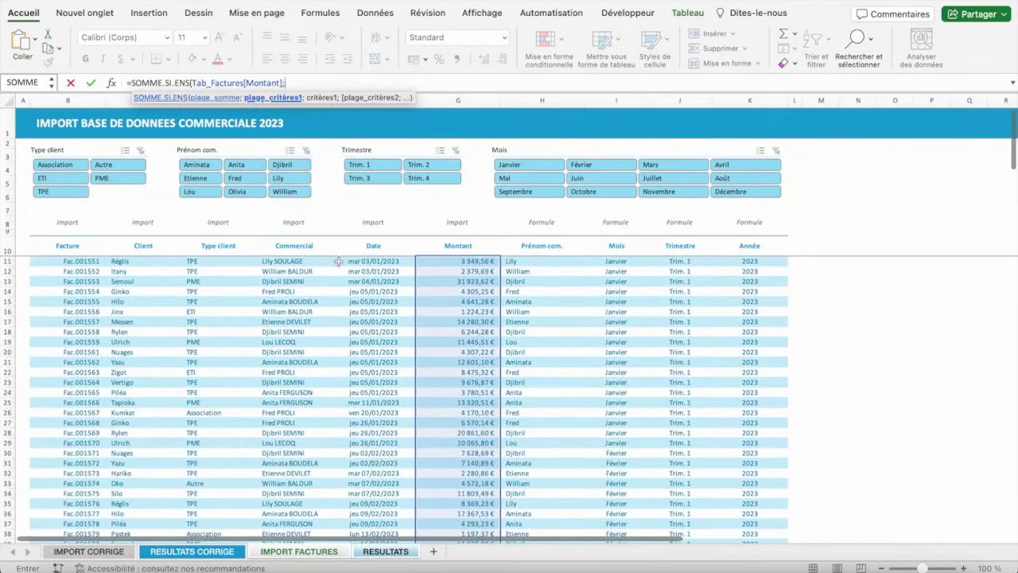
pyautogui.click(623, 240)
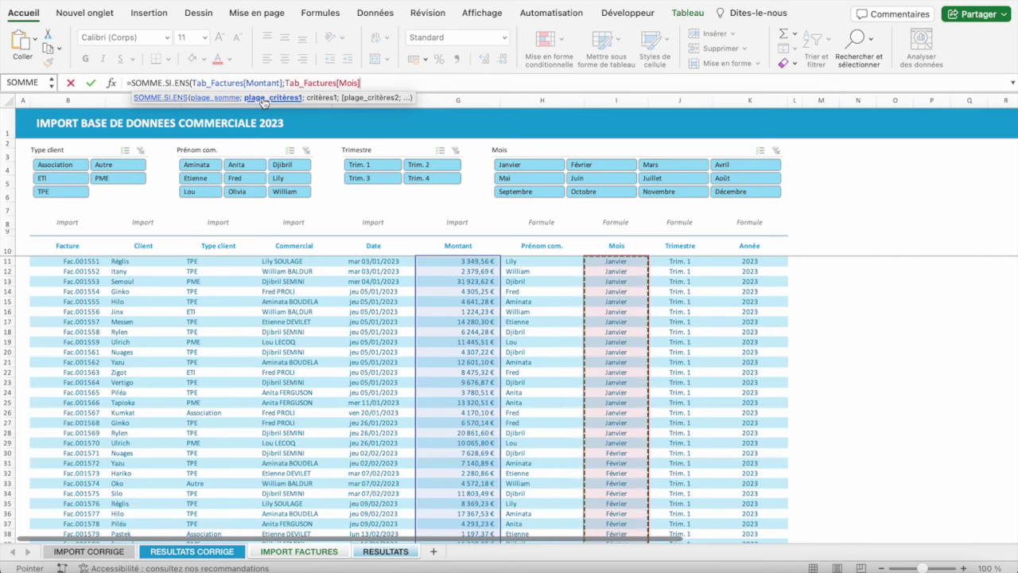
pyautogui.write(';')
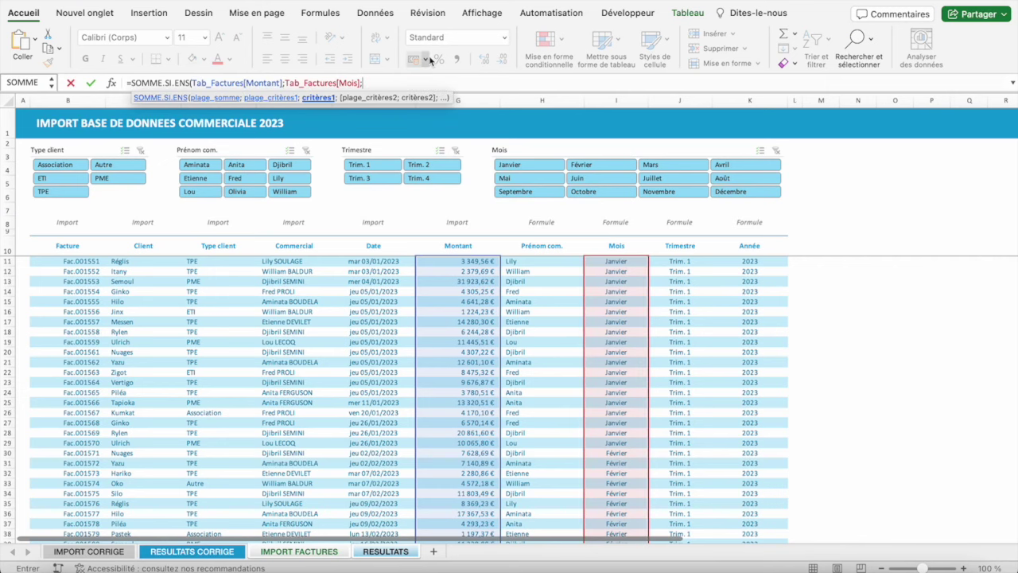
pyautogui.click(381, 551)
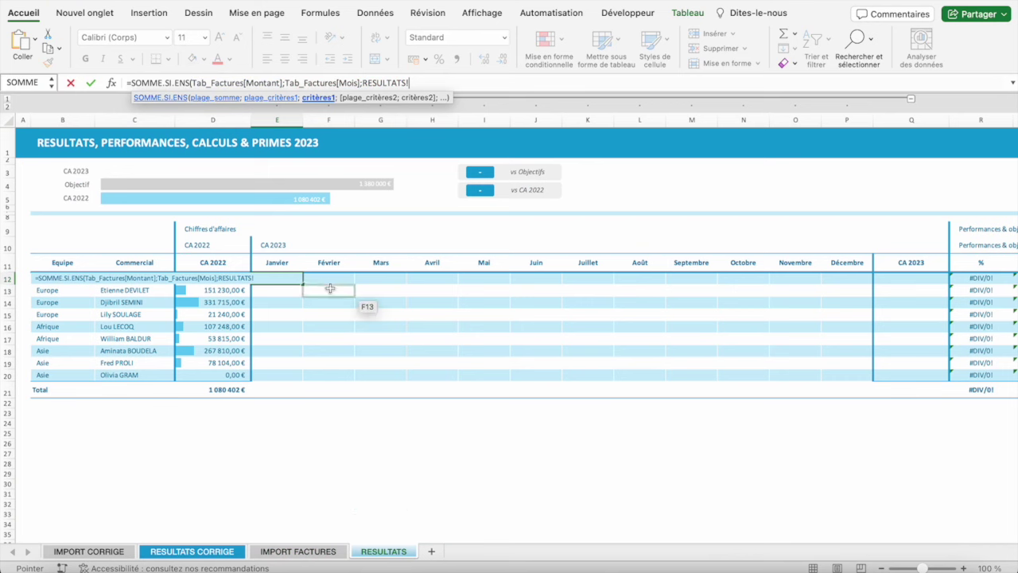
pyautogui.click(292, 261)
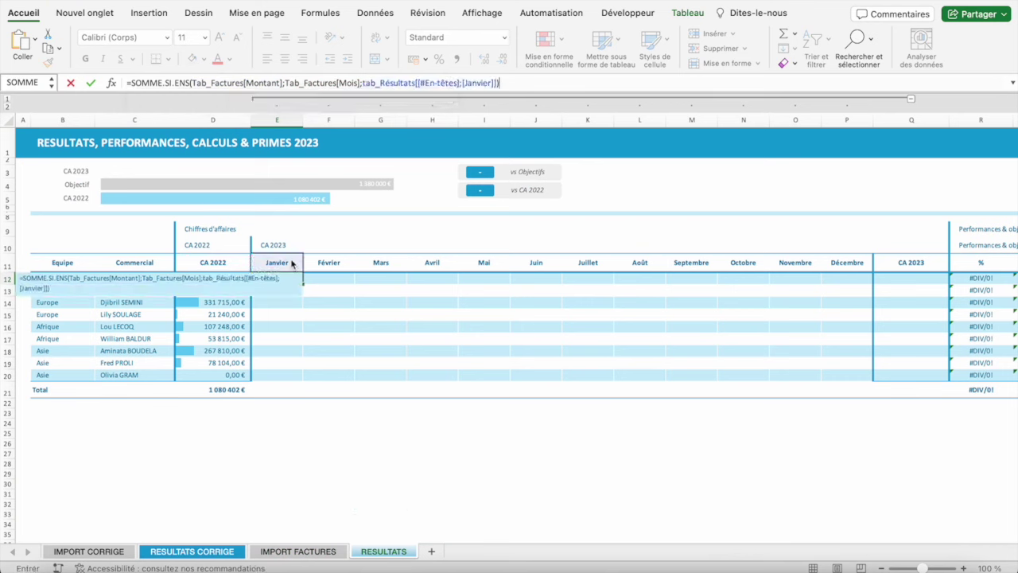
pyautogui.press('Return')
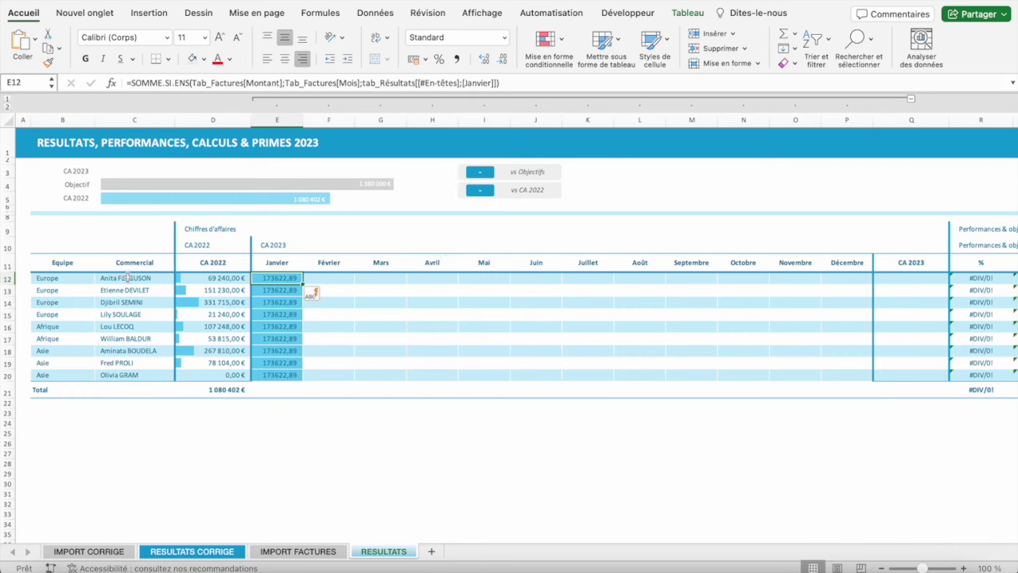
# - Add a second criterion matching the Commercial column to each row's salesperson in C12
pyautogui.click(520, 81)
pyautogui.press('BackSpace')
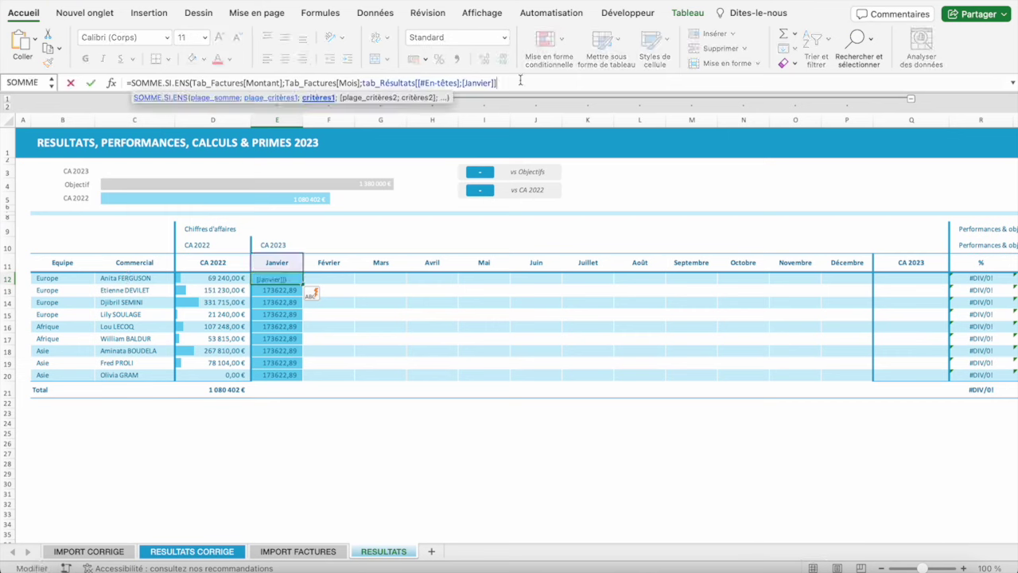
pyautogui.write(';')
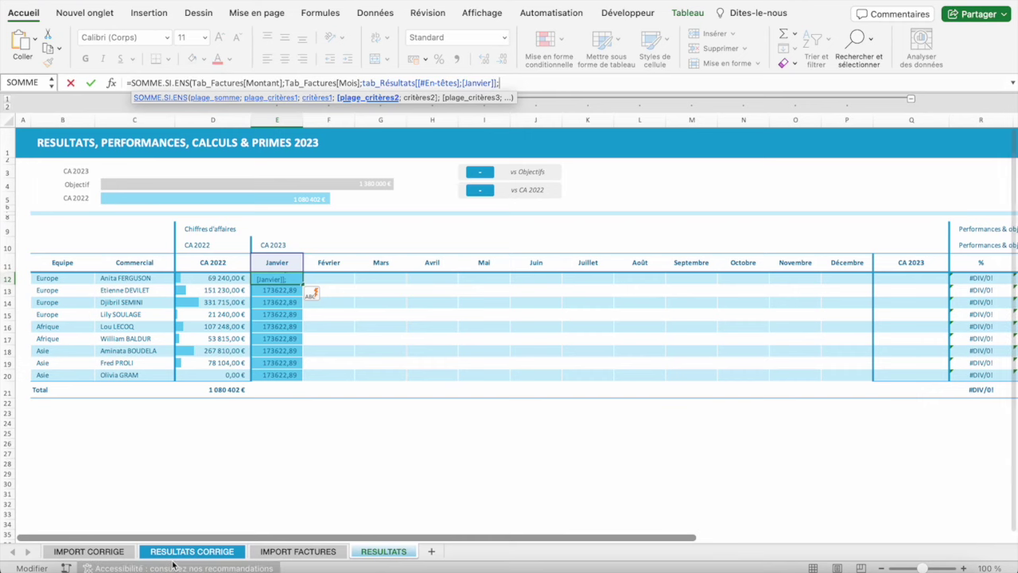
pyautogui.click(305, 551)
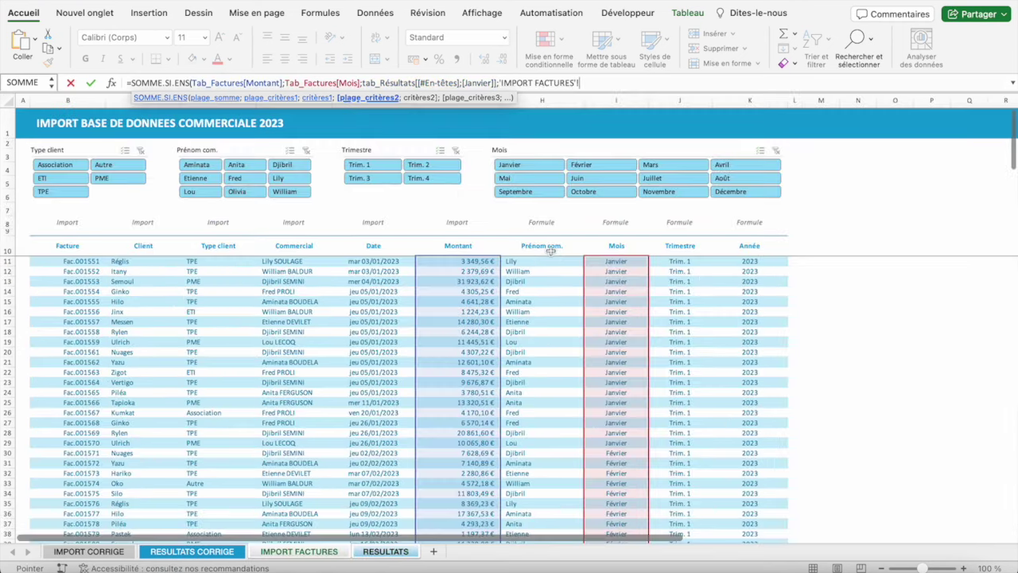
pyautogui.click(302, 236)
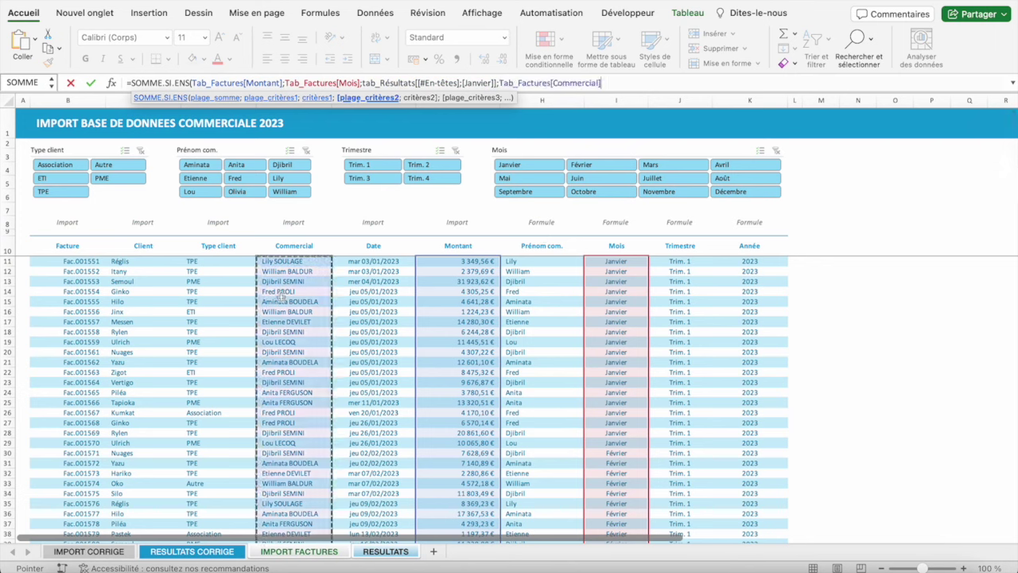
pyautogui.write(';')
pyautogui.click(386, 553)
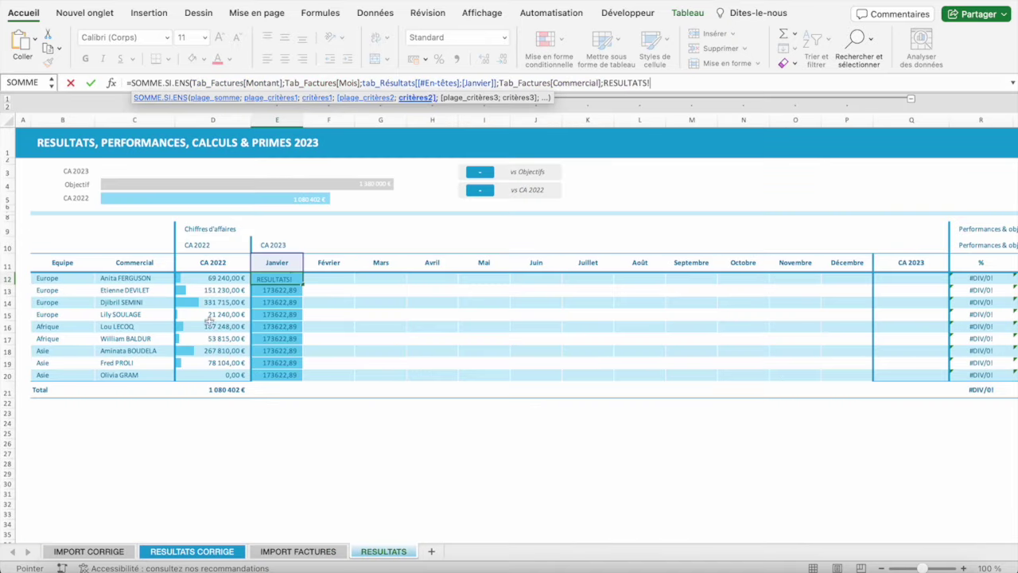
pyautogui.click(130, 280)
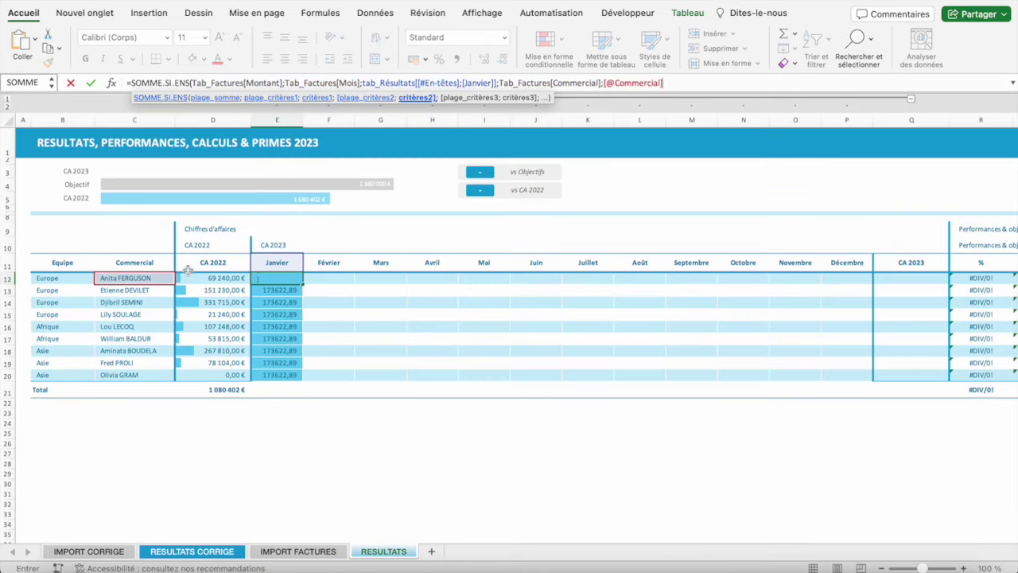
pyautogui.write(')')
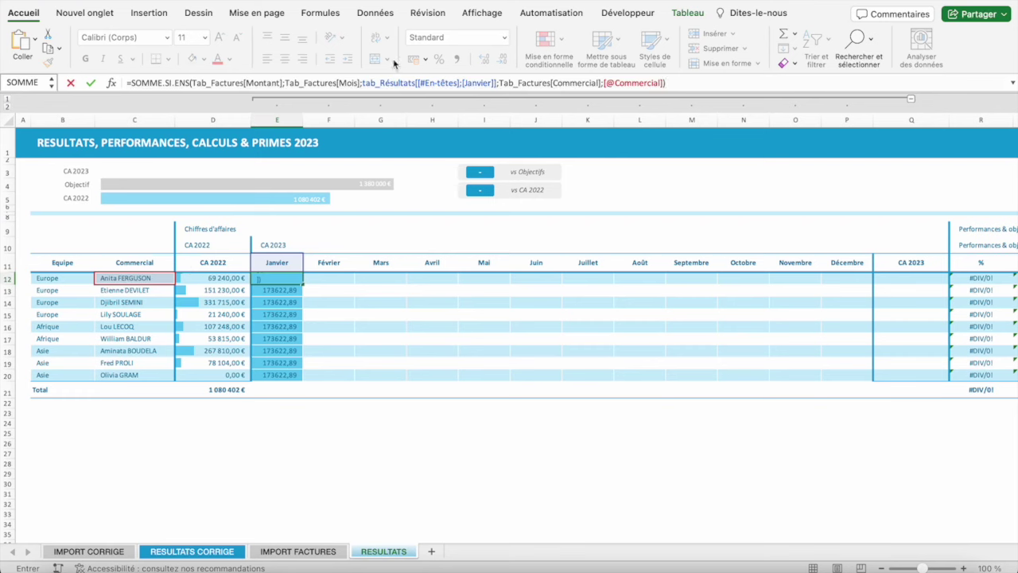
pyautogui.click(212, 556)
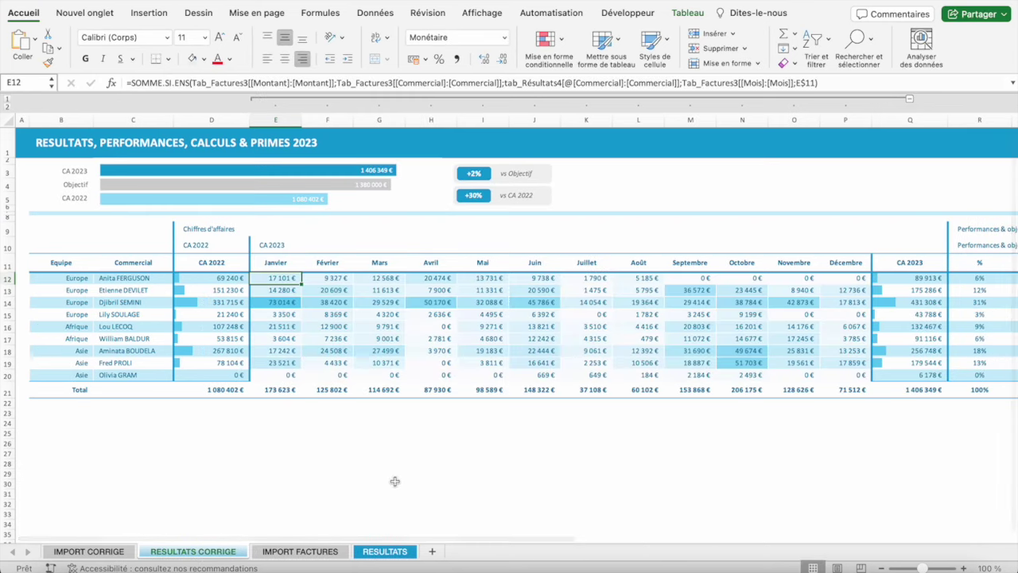
# - Check the invoice data, then review the Janvier formulas and figures in E12:E20
pyautogui.hotkey('ctrl', 'pagedown')
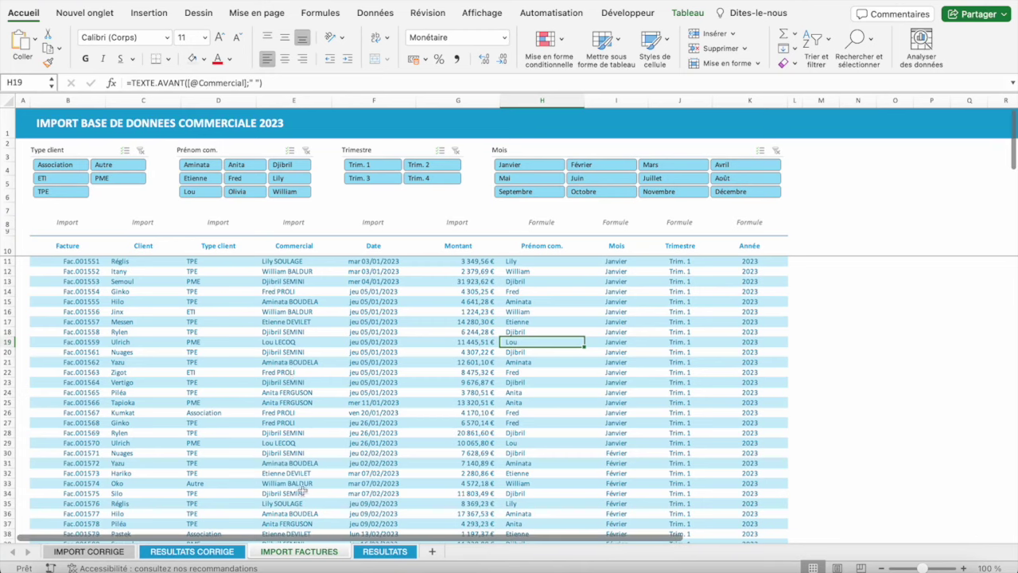
pyautogui.click(385, 551)
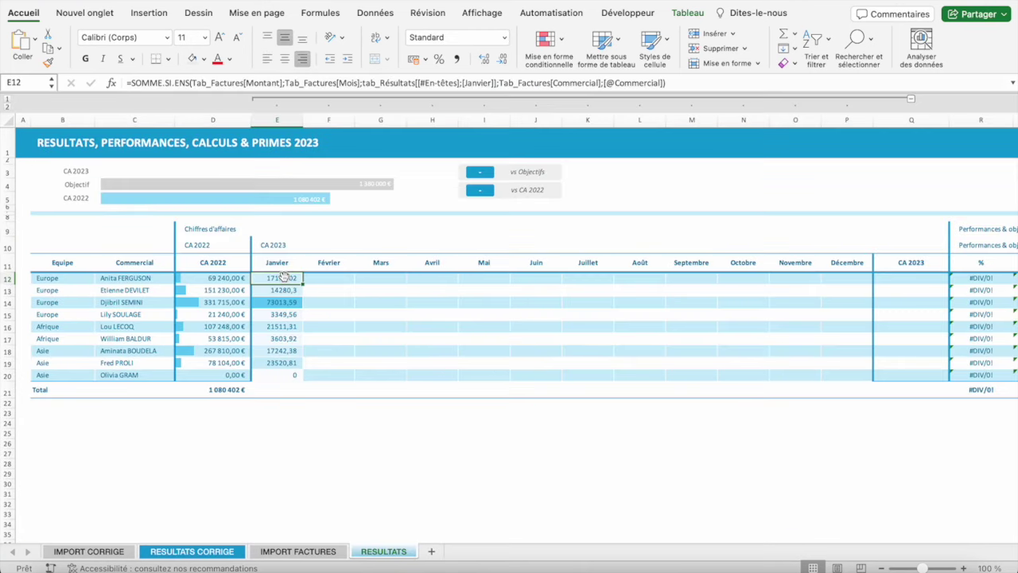
pyautogui.moveTo(285, 276); pyautogui.dragTo(283, 365)
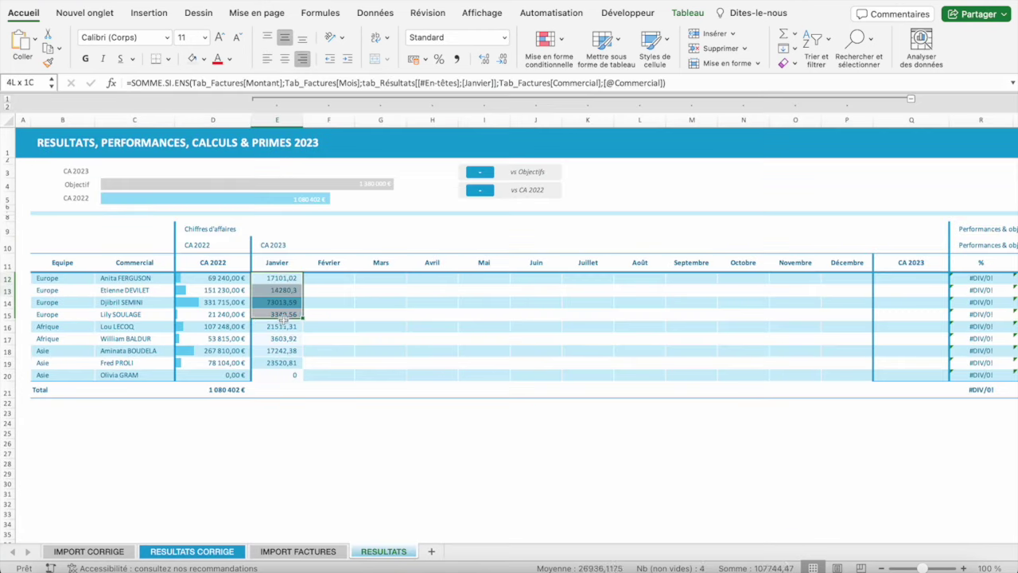
pyautogui.click(279, 280)
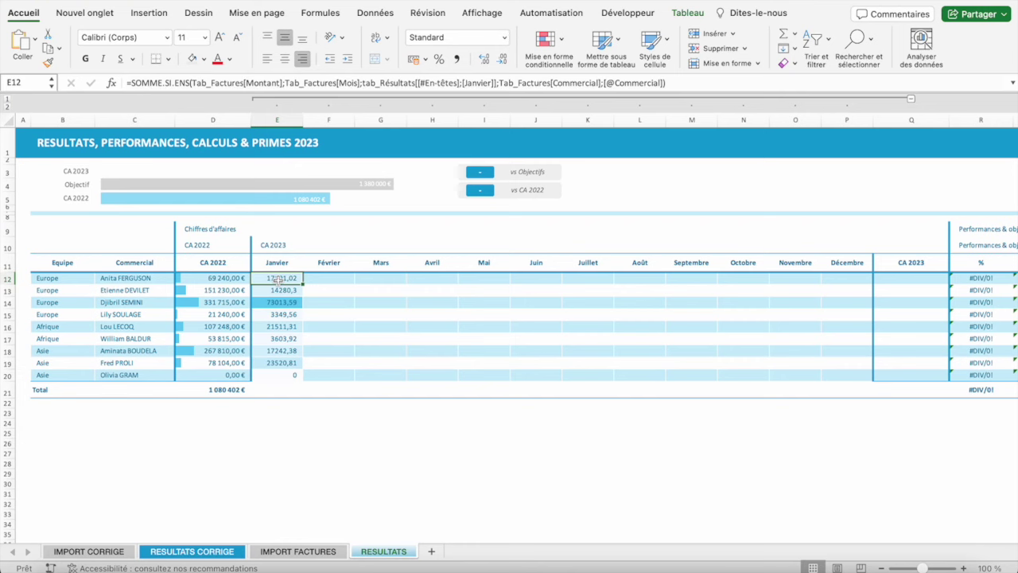
pyautogui.click(276, 292)
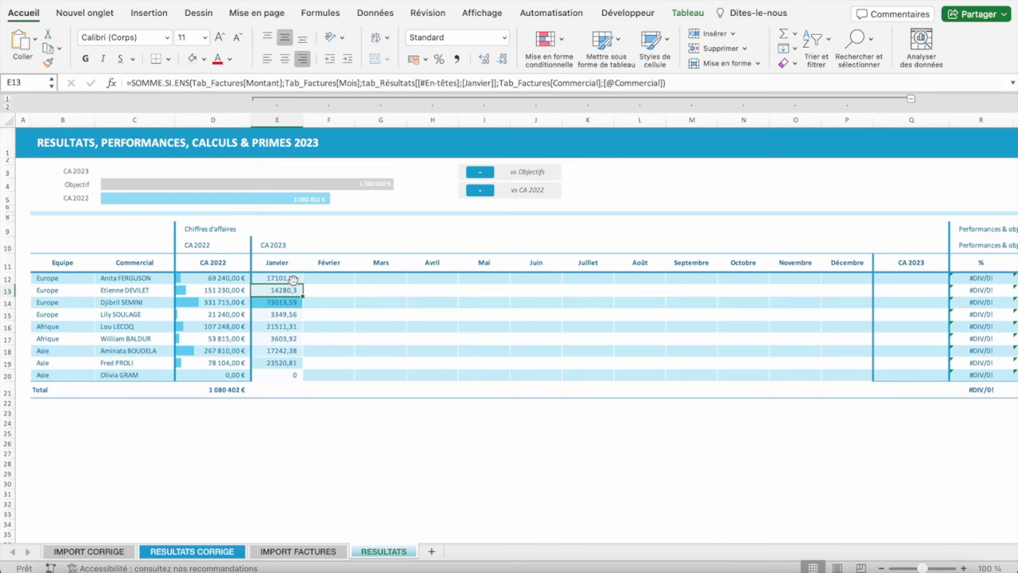
pyautogui.click(293, 280)
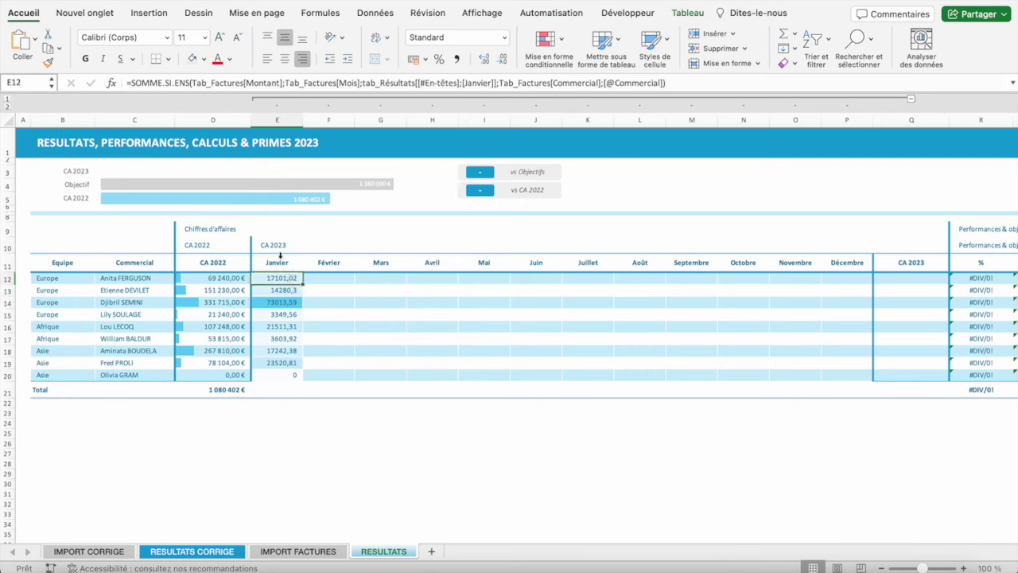
# - Set E21's Total row calculation to Somme, giving 173622,89 for Janvier
pyautogui.click(288, 390)
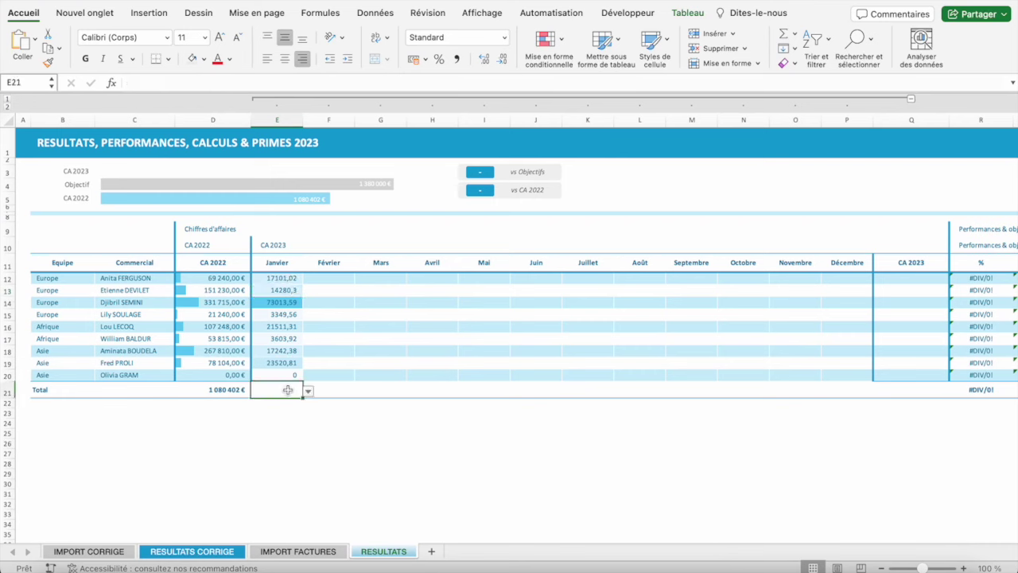
pyautogui.click(308, 391)
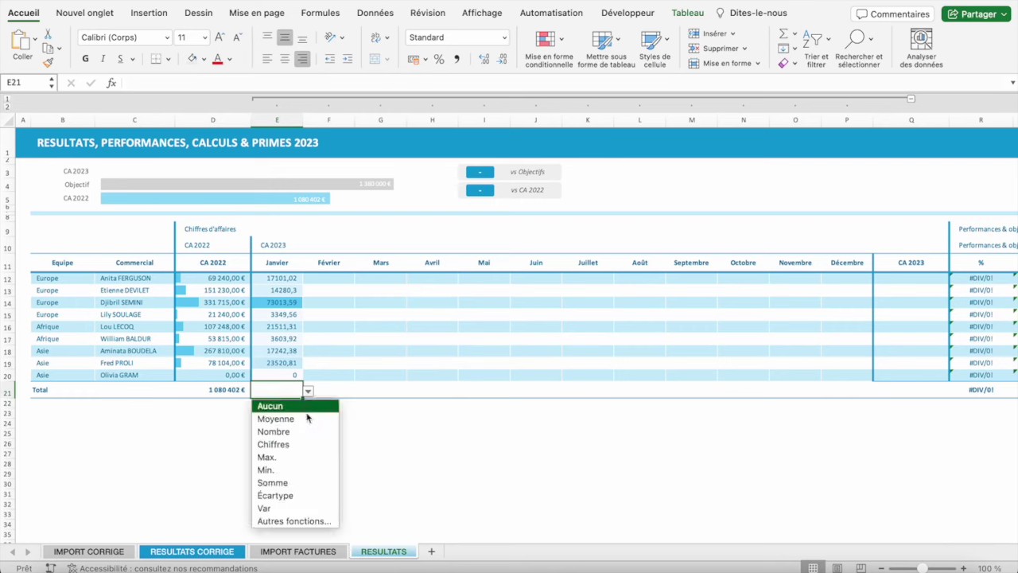
pyautogui.click(303, 482)
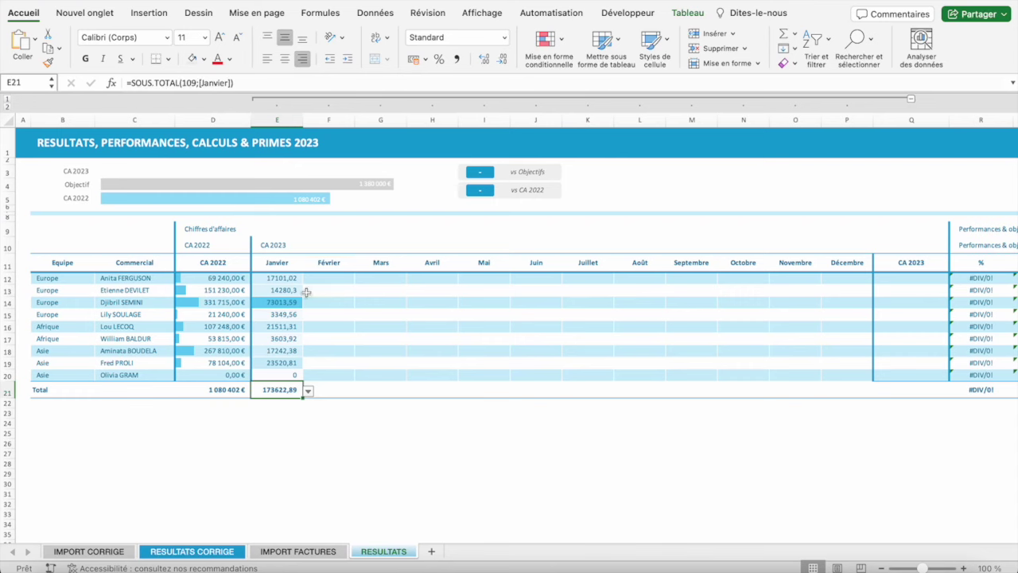
pyautogui.moveTo(269, 278); pyautogui.dragTo(302, 379)
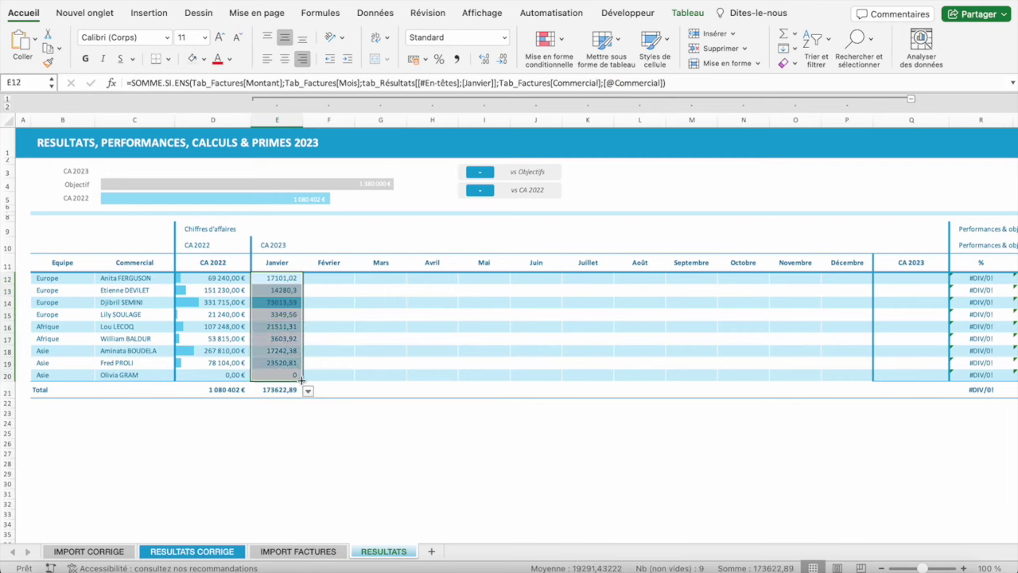
# - Extend the Janvier formulas toward Décembre and inspect the resulting Février formula in F12
pyautogui.moveTo(301, 380); pyautogui.dragTo(854, 374)
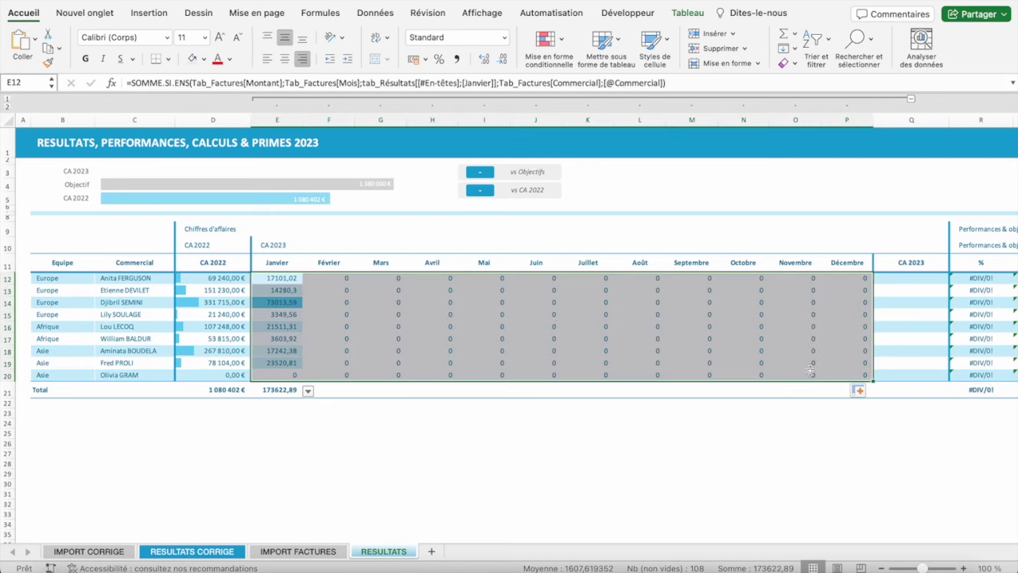
pyautogui.click(286, 278)
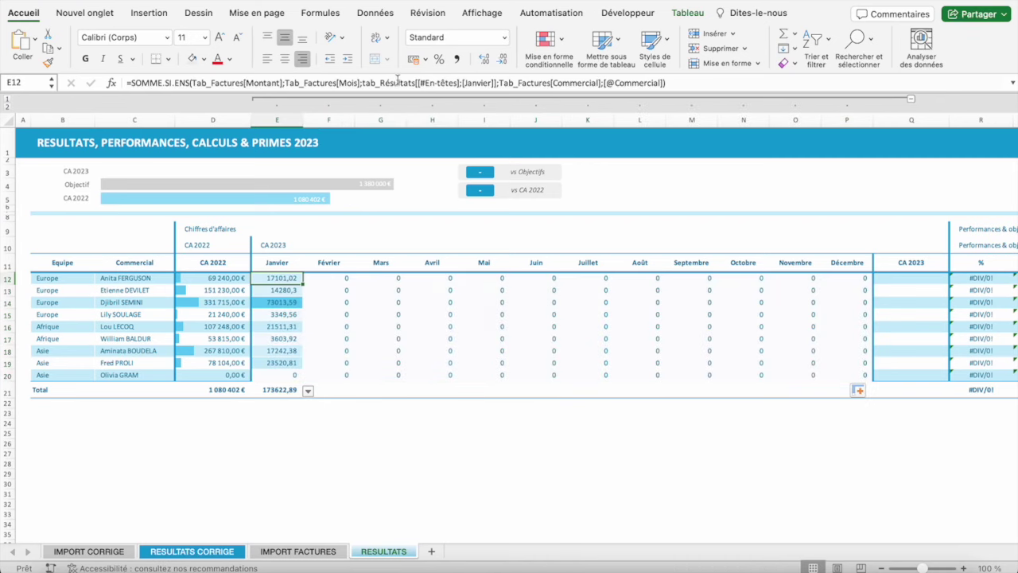
pyautogui.click(340, 277)
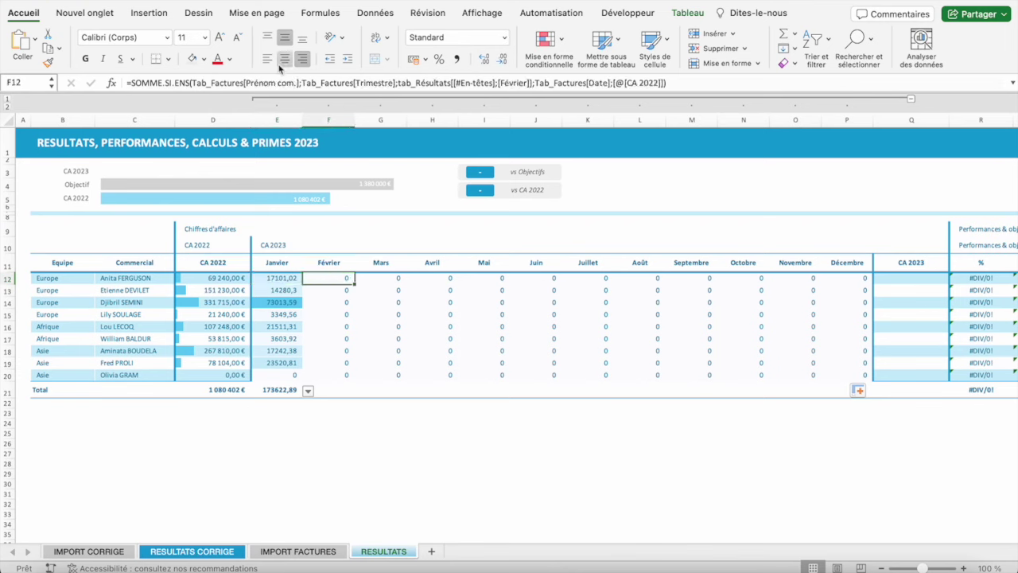
pyautogui.click(257, 82)
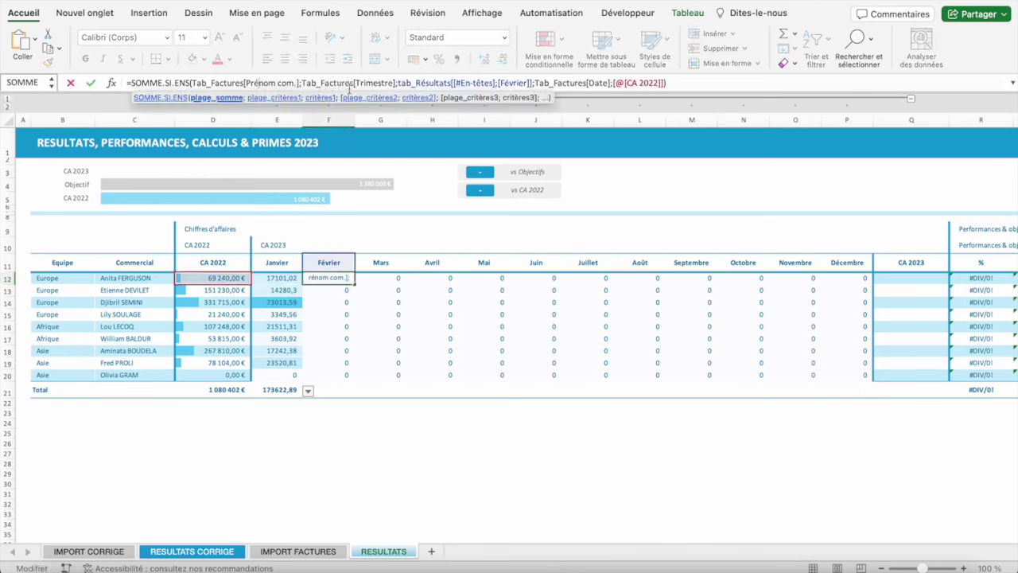
pyautogui.press('Escape')
pyautogui.click(283, 287)
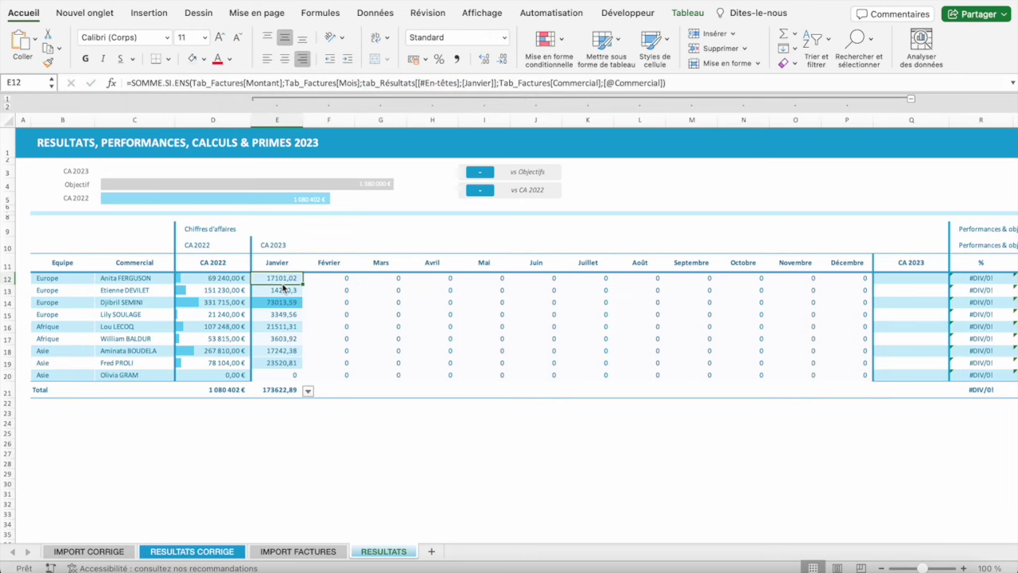
# - Copy E12's Janvier formula and paste it across Février to Décembre
pyautogui.hotkey('ctrl', 'c')
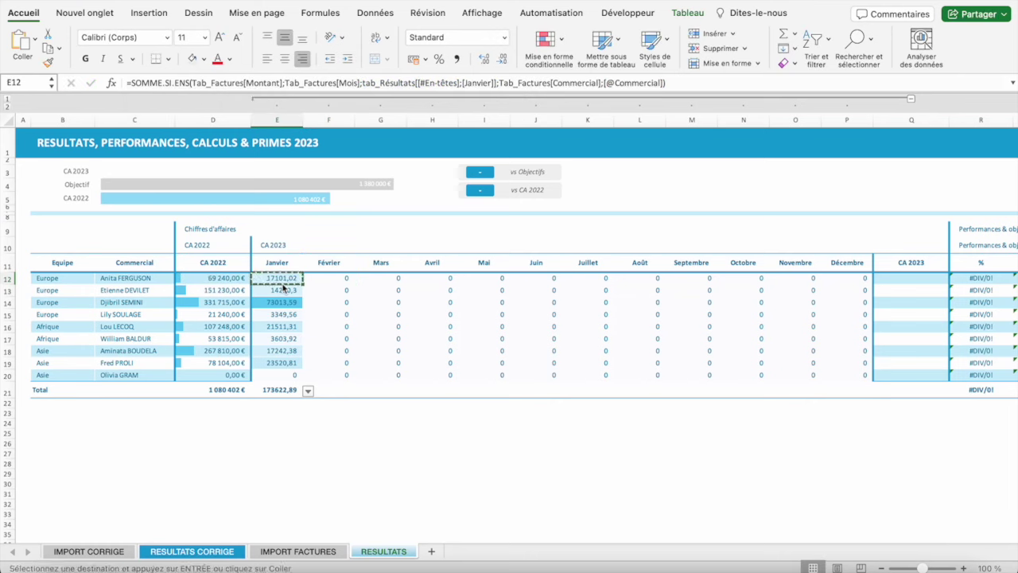
pyautogui.hotkey('shift', 'Right')
pyautogui.hotkey('shift', 'Right')
pyautogui.hotkey('shift', 'Right')
pyautogui.hotkey('shift', 'Right')
pyautogui.hotkey('shift', 'Right')
pyautogui.hotkey('shift', 'Right')
pyautogui.hotkey('shift', 'Right')
pyautogui.hotkey('shift', 'Right')
pyautogui.hotkey('shift', 'Right')
pyautogui.hotkey('shift', 'Right')
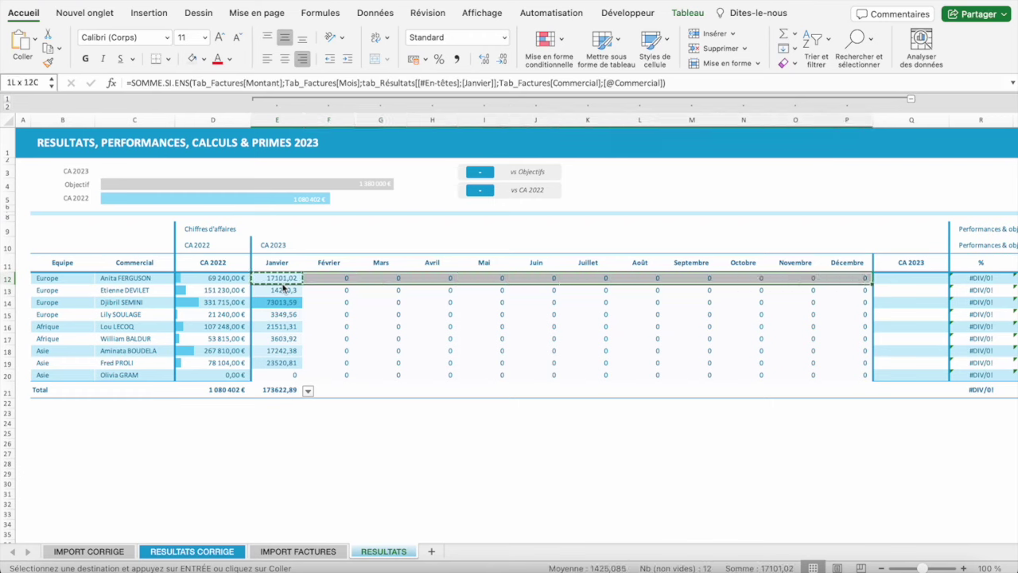
pyautogui.hotkey('ctrl', 'v')
pyautogui.click(283, 284)
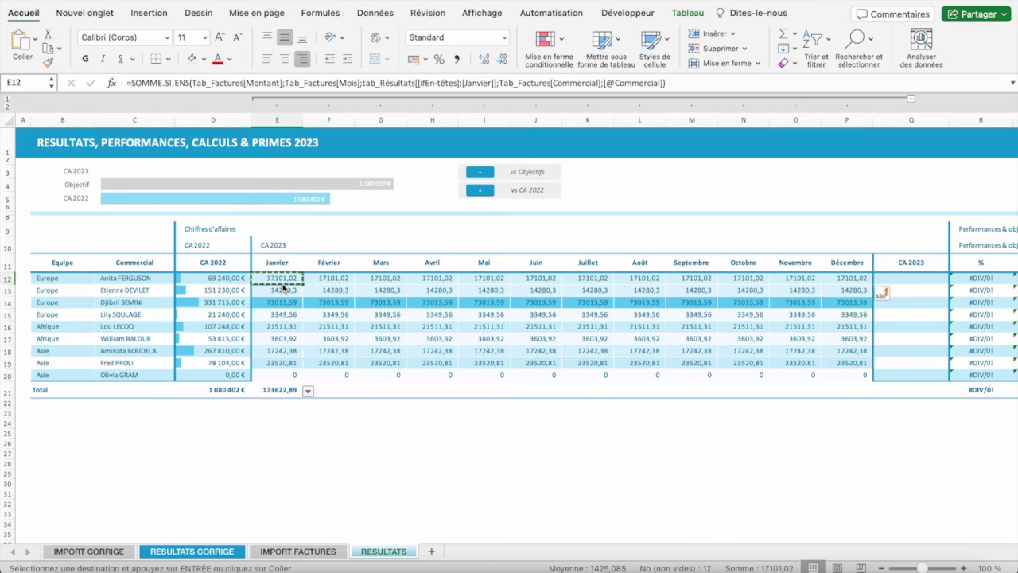
pyautogui.press('Escape')
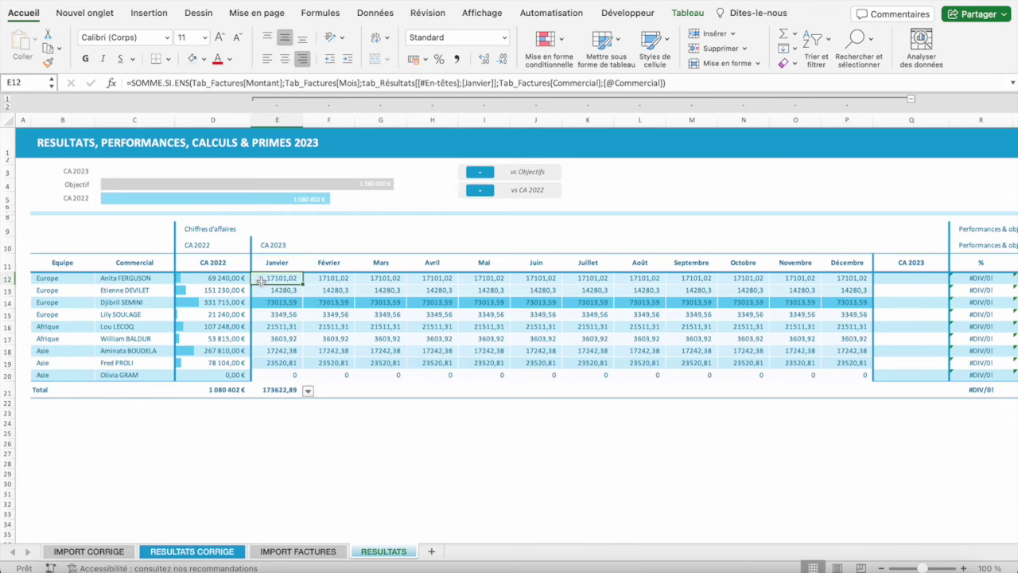
# - Select the fixed tab_Résultats[[#En-têtes];[Janvier]] reference in E12's formula
pyautogui.doubleClick(250, 83)
pyautogui.doubleClick(342, 83)
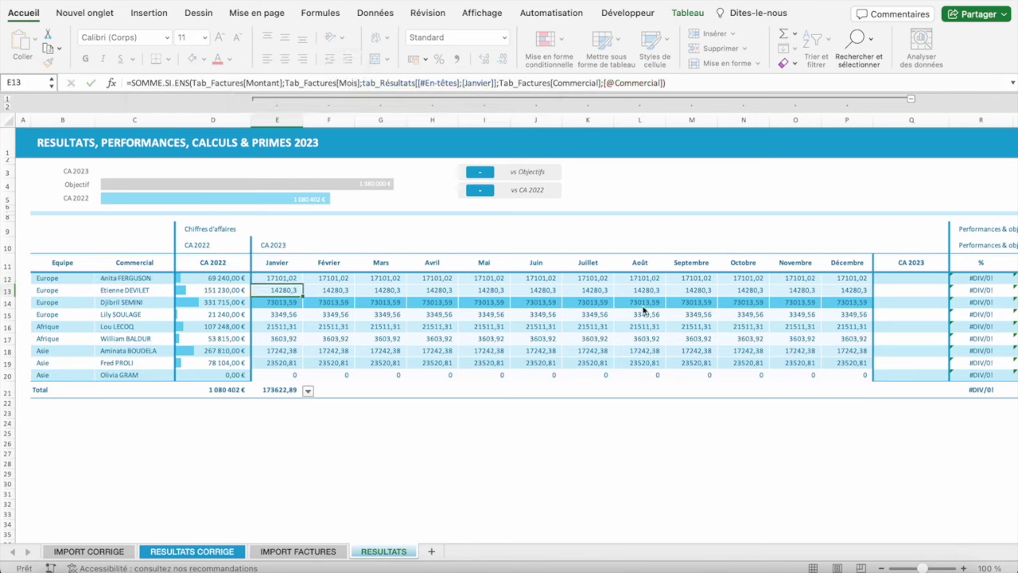
pyautogui.moveTo(497, 83); pyautogui.dragTo(363, 83)
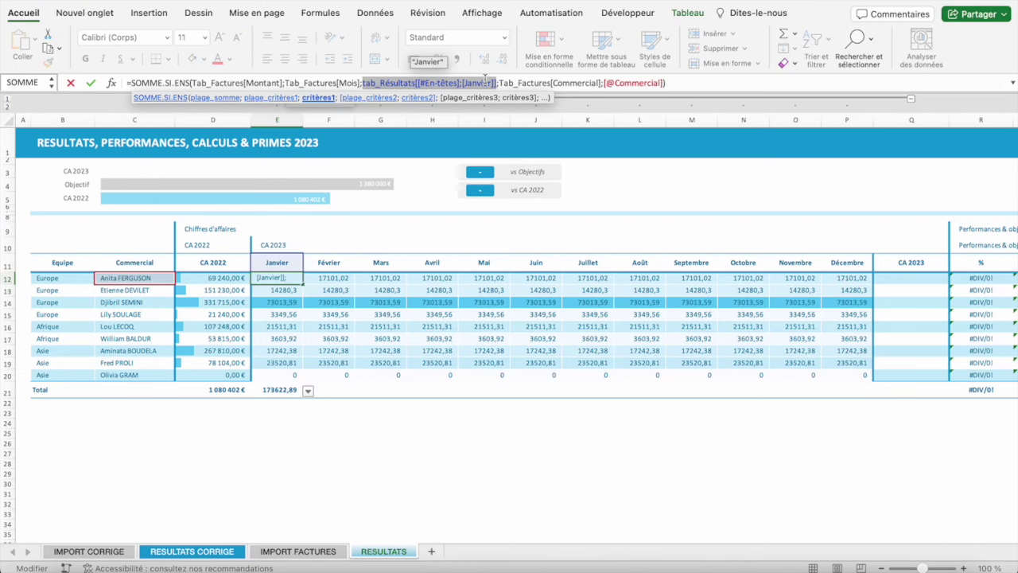
# - Replace the fixed Janvier header reference with relative E11 in E12's formula
pyautogui.press('BackSpace')
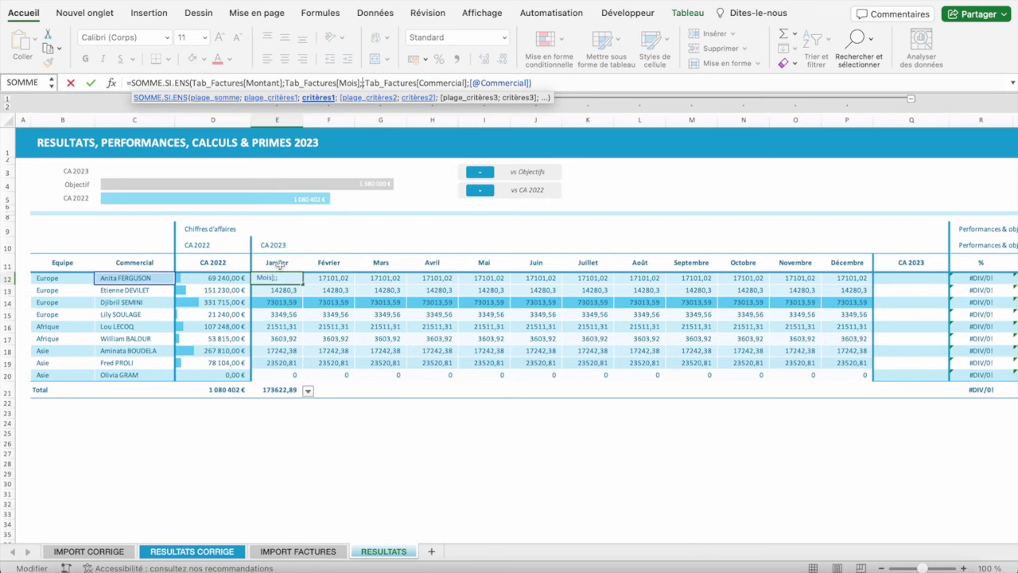
pyautogui.write('E')
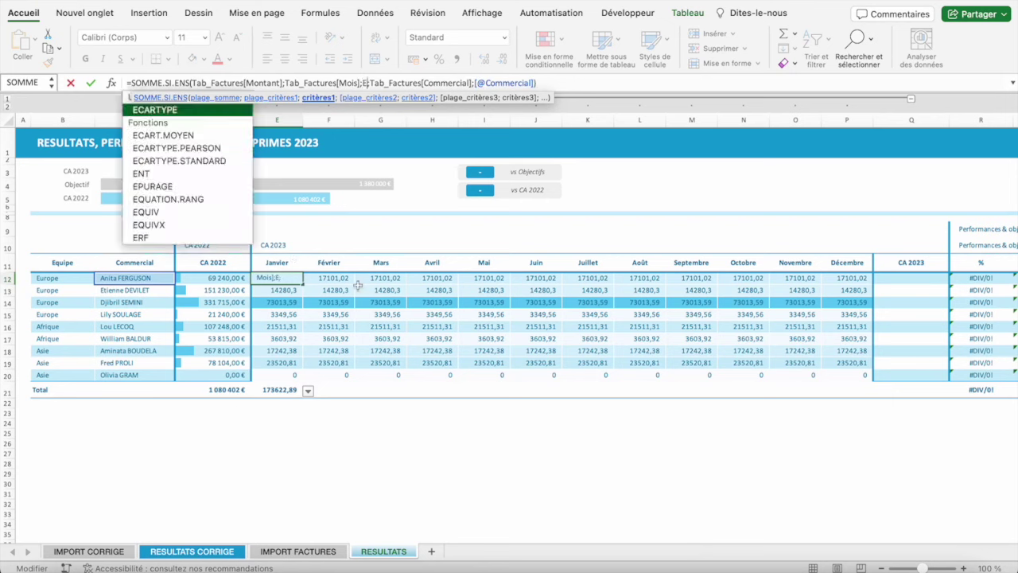
pyautogui.write('11')
pyautogui.press('Return')
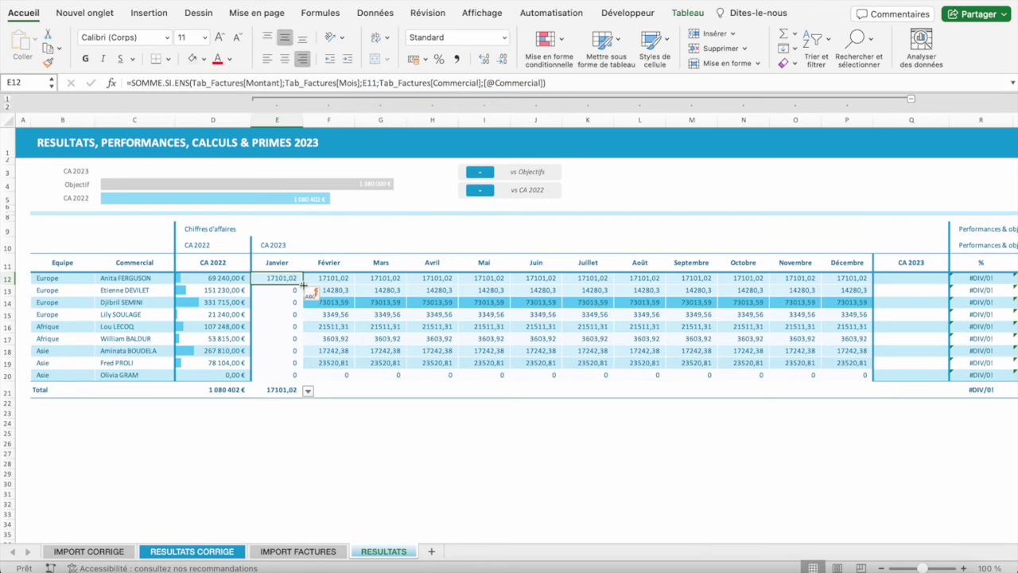
# - Copy the corrected formula across row 12 from Février to Décembre
pyautogui.hotkey('ctrl', 'c')
pyautogui.hotkey('shift', 'Right')
pyautogui.hotkey('ctrl', 'shift', 'Right')
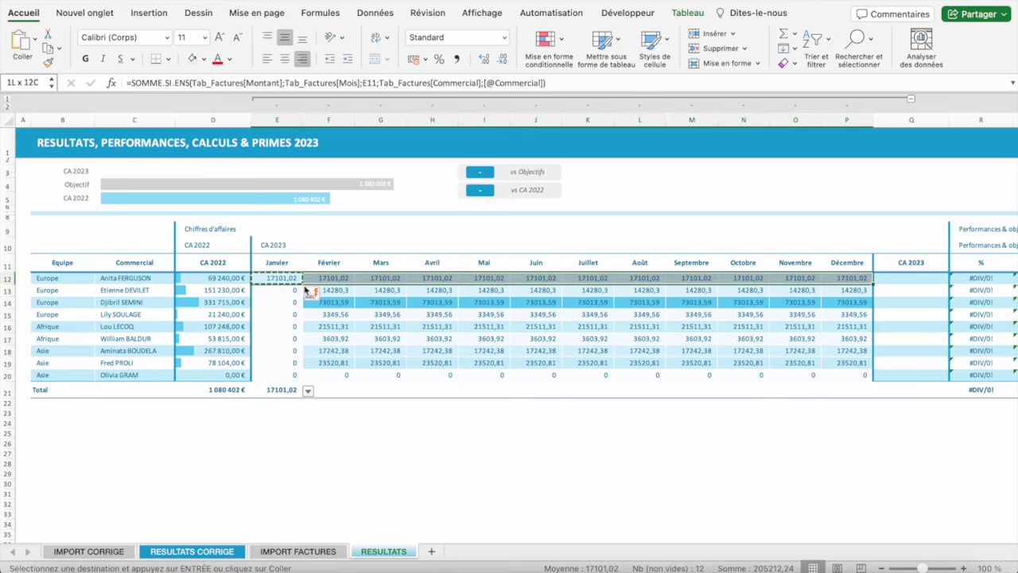
pyautogui.hotkey('shift', 'Left')
pyautogui.hotkey('shift', 'Right')
pyautogui.press('Return')
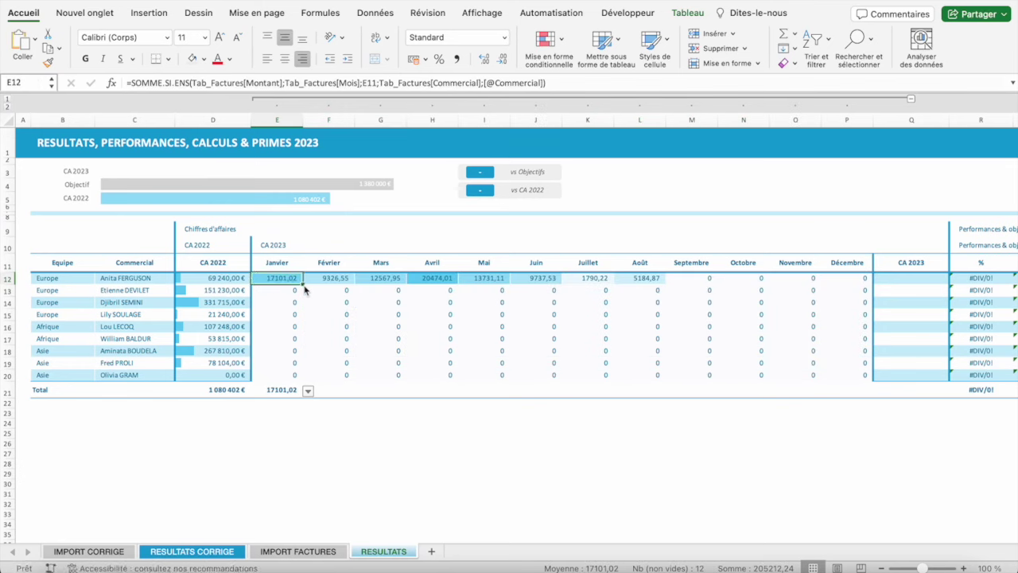
pyautogui.press('Right')
# - Check row 12's monthly results and the Janvier cells below, which show 0
pyautogui.press('Right')
pyautogui.press('Right')
pyautogui.press('Right')
pyautogui.press('Right')
pyautogui.press('Right')
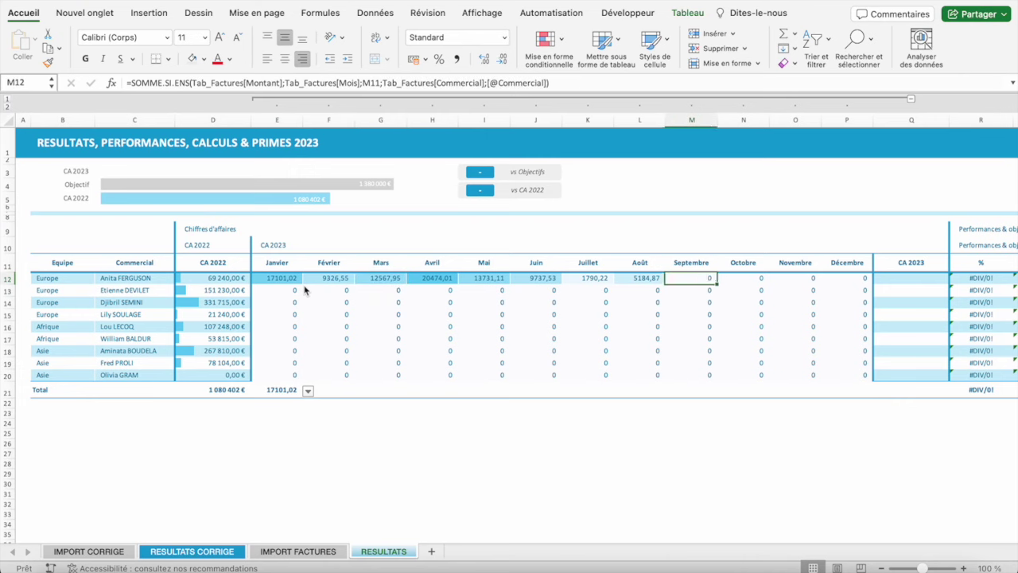
pyautogui.press('Right')
pyautogui.press('Right')
pyautogui.press('Left')
pyautogui.press('Left')
pyautogui.press('Left')
pyautogui.press('Left')
pyautogui.press('Left')
pyautogui.press('Left')
pyautogui.press('Left')
pyautogui.press('Left')
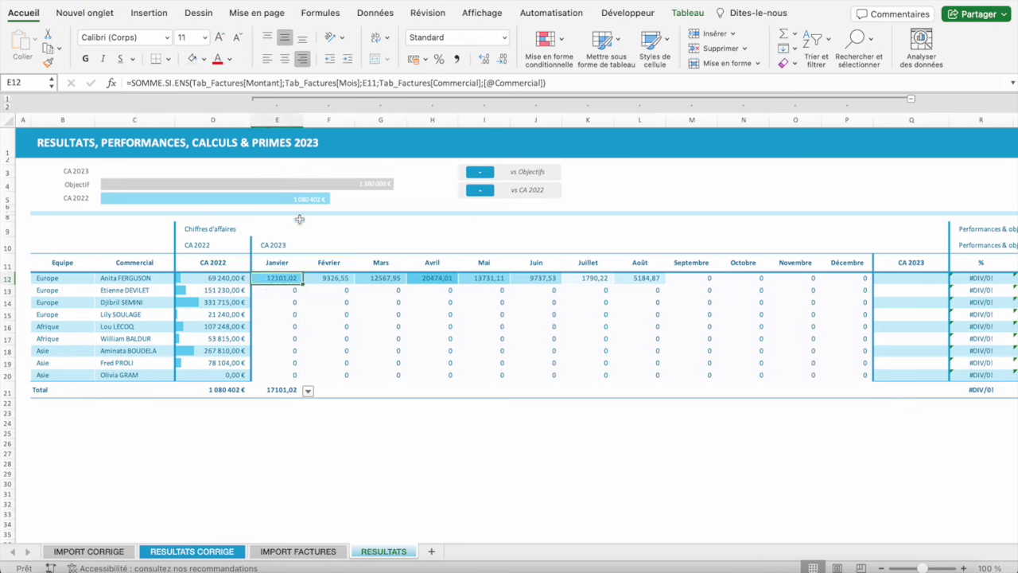
pyautogui.click(274, 293)
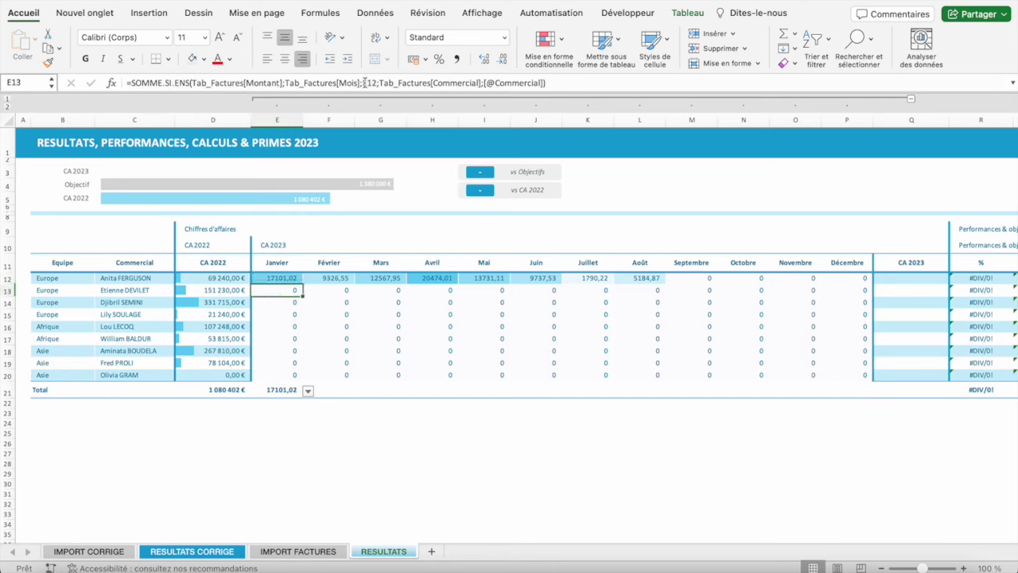
pyautogui.click(284, 310)
pyautogui.click(283, 302)
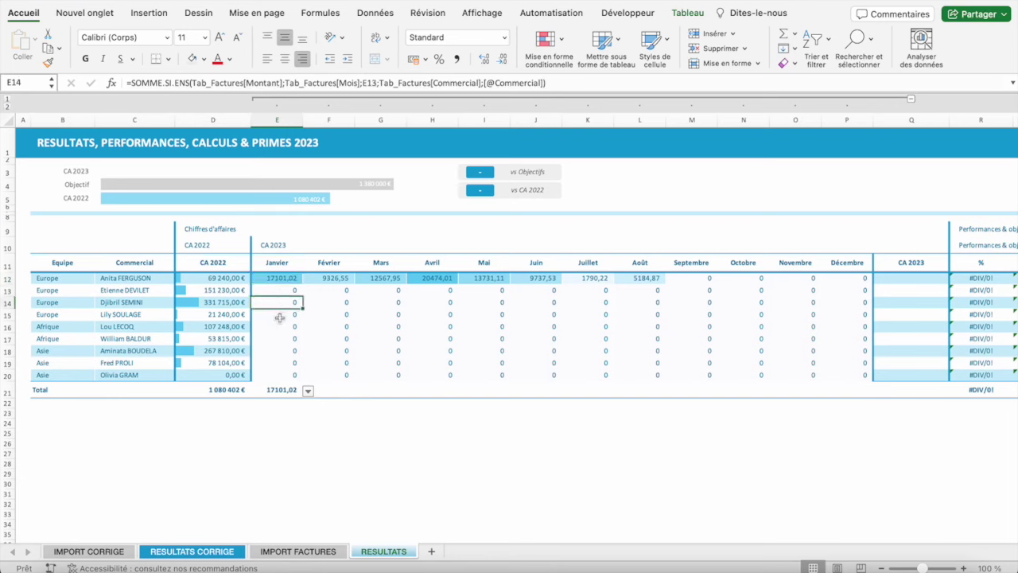
pyautogui.click(280, 315)
pyautogui.click(278, 275)
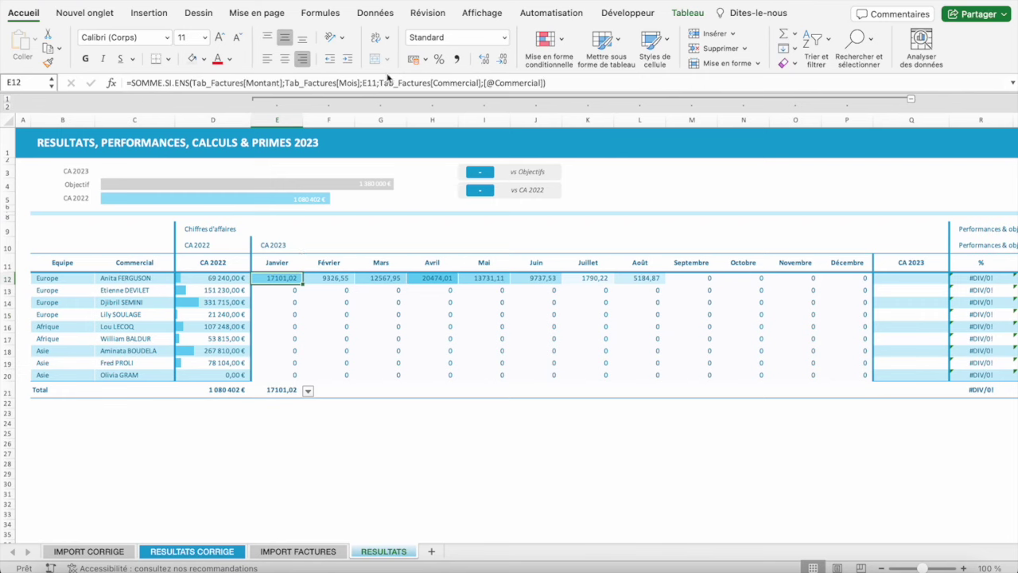
pyautogui.click(368, 83)
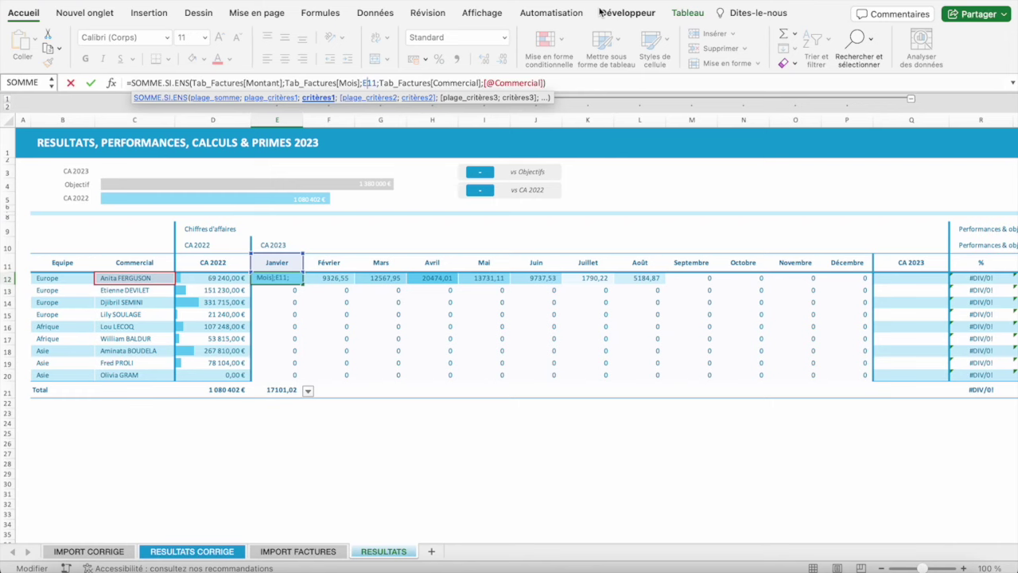
# - Change the month criterion to the mixed reference E$11 and commit the formula
pyautogui.press('F4')
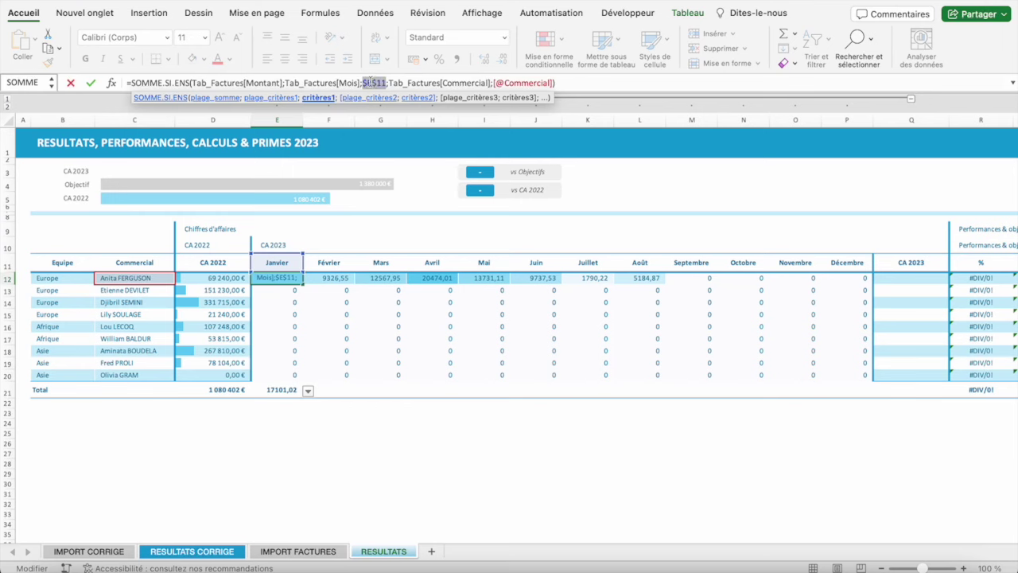
pyautogui.click(372, 82)
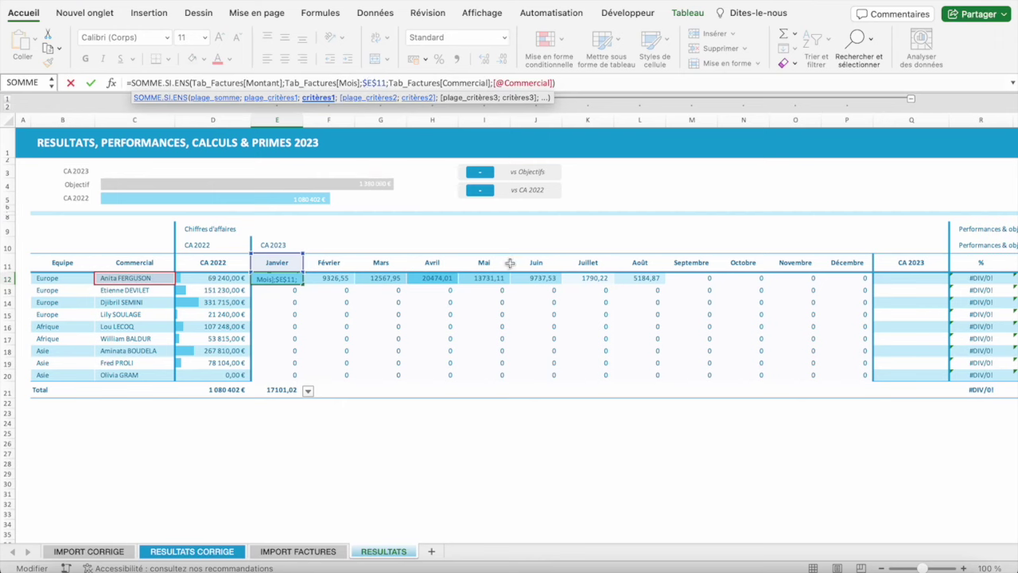
pyautogui.press('F4')
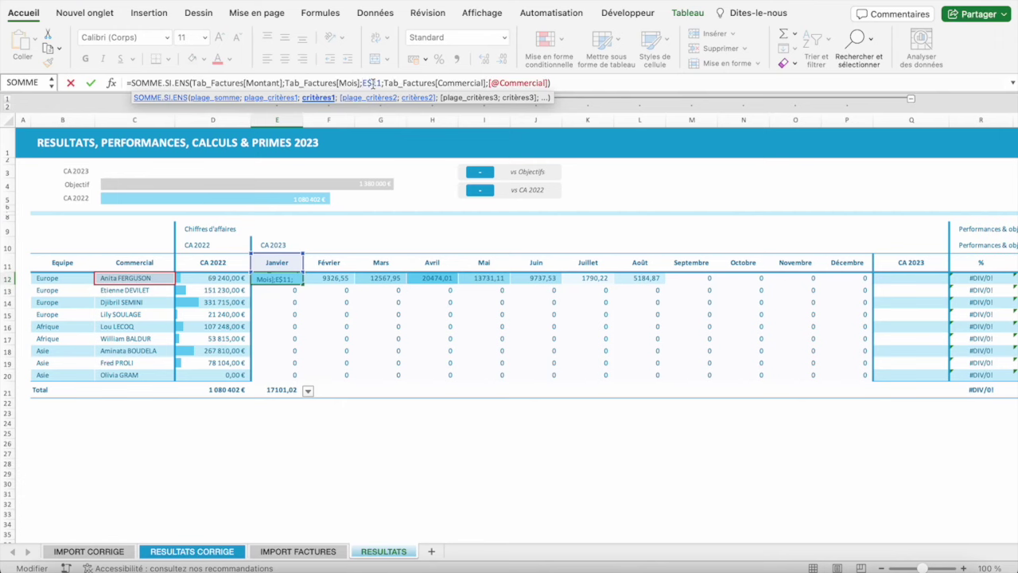
pyautogui.press('Return')
# - Copy the corrected January formula across F12:P12 for Février to Décembre
pyautogui.press('Up')
pyautogui.press('super+c')
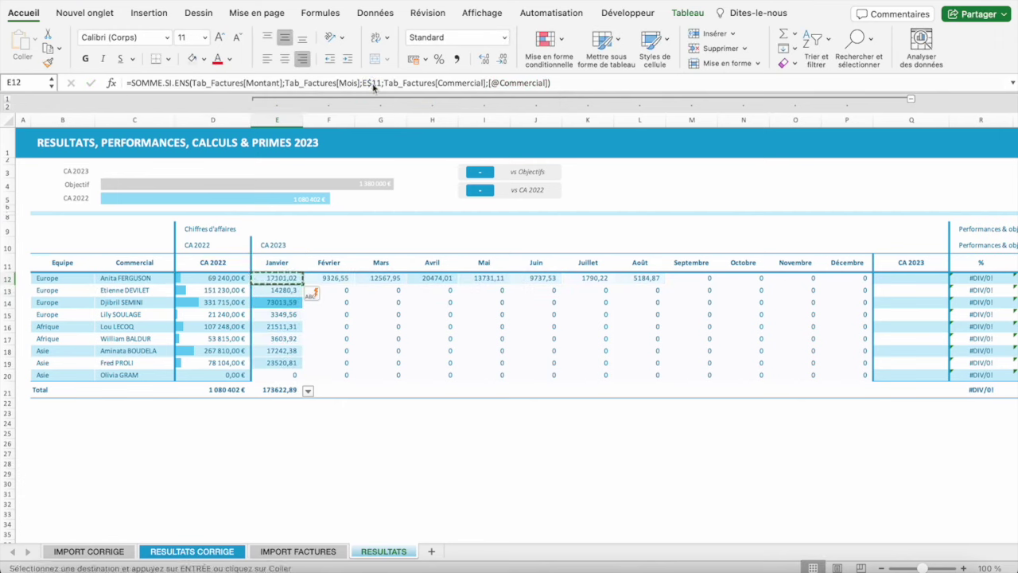
pyautogui.hotkey('shift', 'Right')
pyautogui.hotkey('shift', 'Right')
pyautogui.hotkey('shift', 'Right')
pyautogui.hotkey('shift', 'Right')
pyautogui.hotkey('shift', 'Right')
pyautogui.hotkey('shift', 'Right')
pyautogui.hotkey('shift', 'Right')
pyautogui.hotkey('shift', 'Right')
pyautogui.hotkey('shift', 'Right')
pyautogui.hotkey('shift', 'Right')
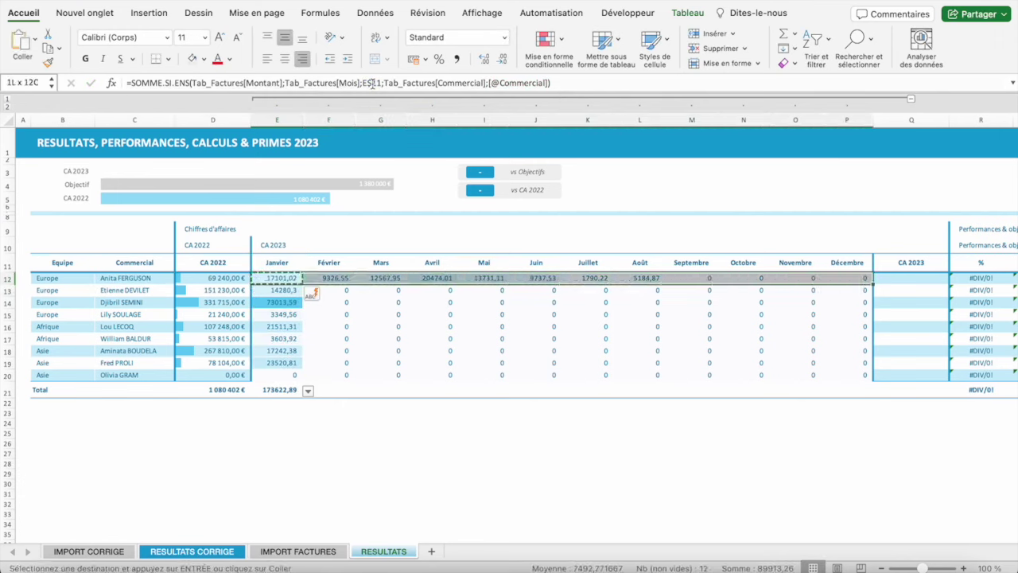
pyautogui.press('Return')
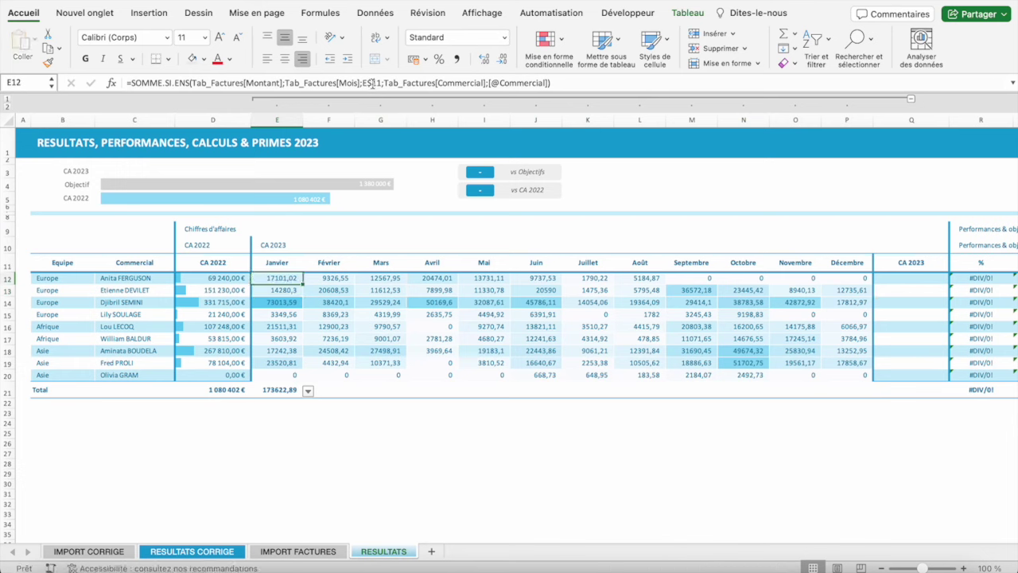
# - Copy the Janvier total in E21 and paste it along the Total row
pyautogui.click(286, 391)
pyautogui.hotkey('ctrl', 'c')
pyautogui.hotkey('shift', 'Right')
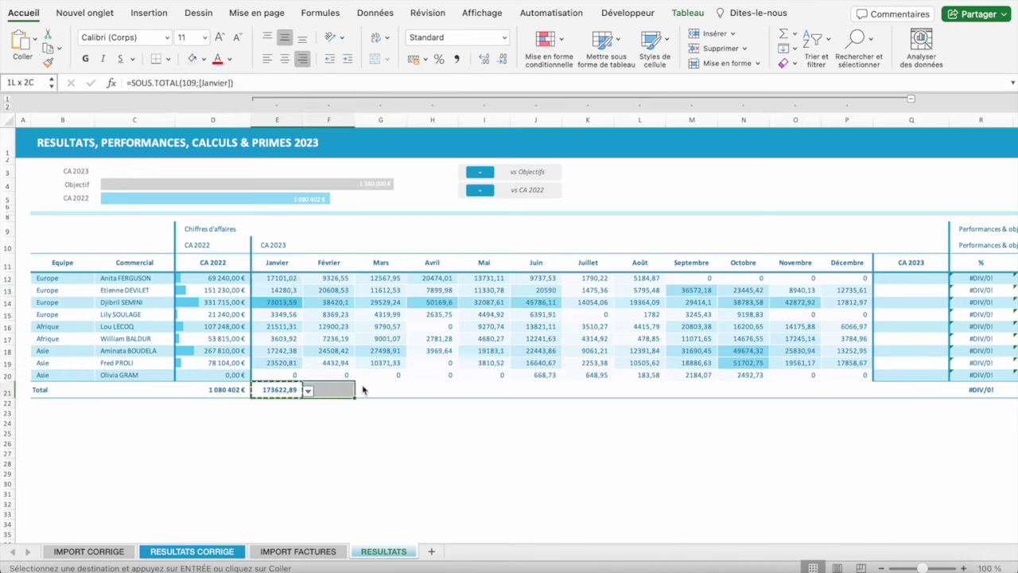
pyautogui.hotkey('shift', 'Right')
pyautogui.hotkey('shift', 'Right')
pyautogui.hotkey('shift', 'Right')
pyautogui.hotkey('shift', 'Right')
pyautogui.hotkey('shift', 'Right')
pyautogui.hotkey('shift', 'Right')
pyautogui.hotkey('shift', 'Right')
pyautogui.hotkey('shift', 'Right')
pyautogui.hotkey('shift', 'Right')
pyautogui.hotkey('shift', 'Right')
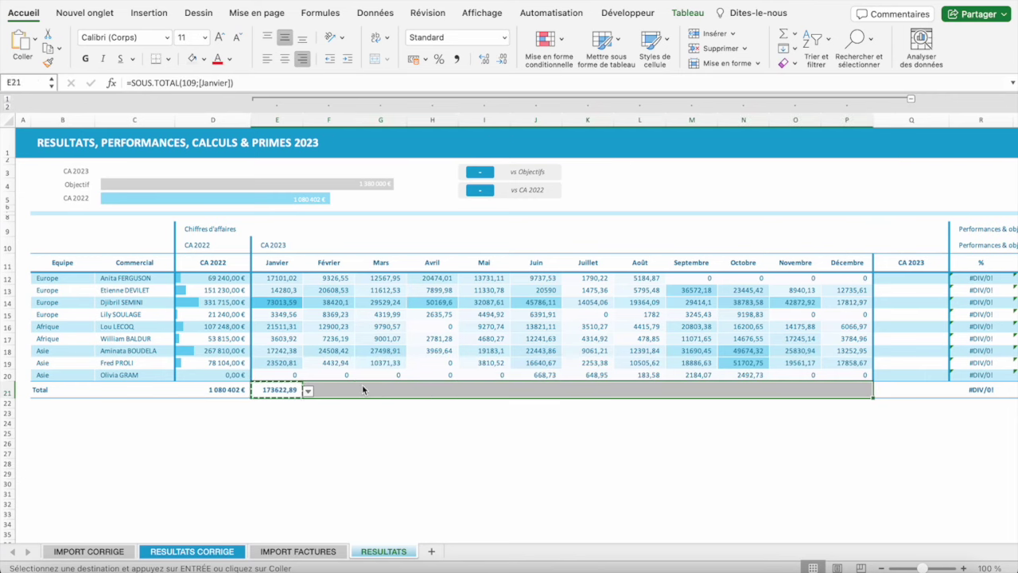
pyautogui.hotkey('ctrl', 'v')
pyautogui.press('Escape')
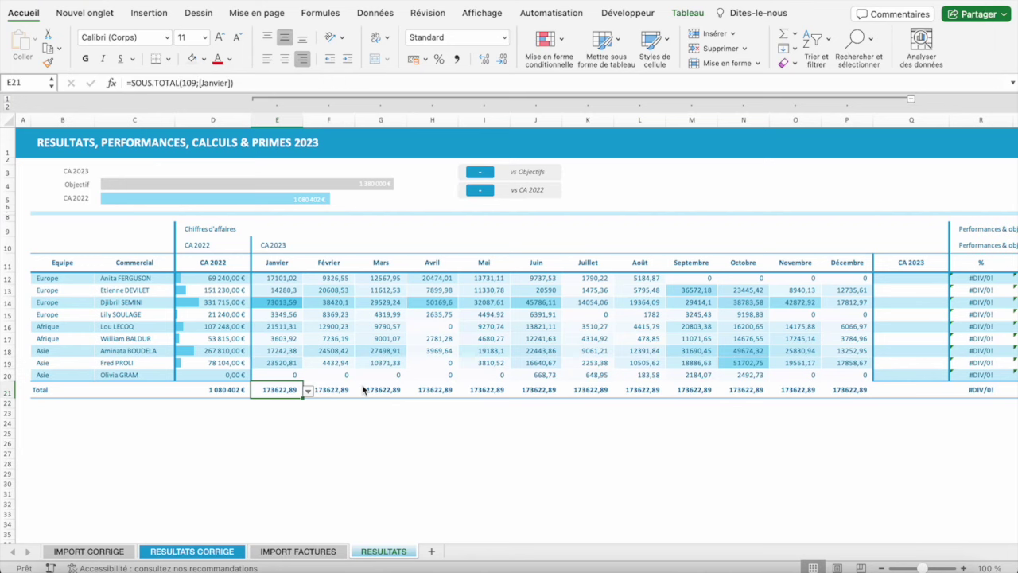
# - Check E21's SOUS.TOTAL formula and fill it to P21, giving 173622,89 through 71512,13
pyautogui.click(215, 83)
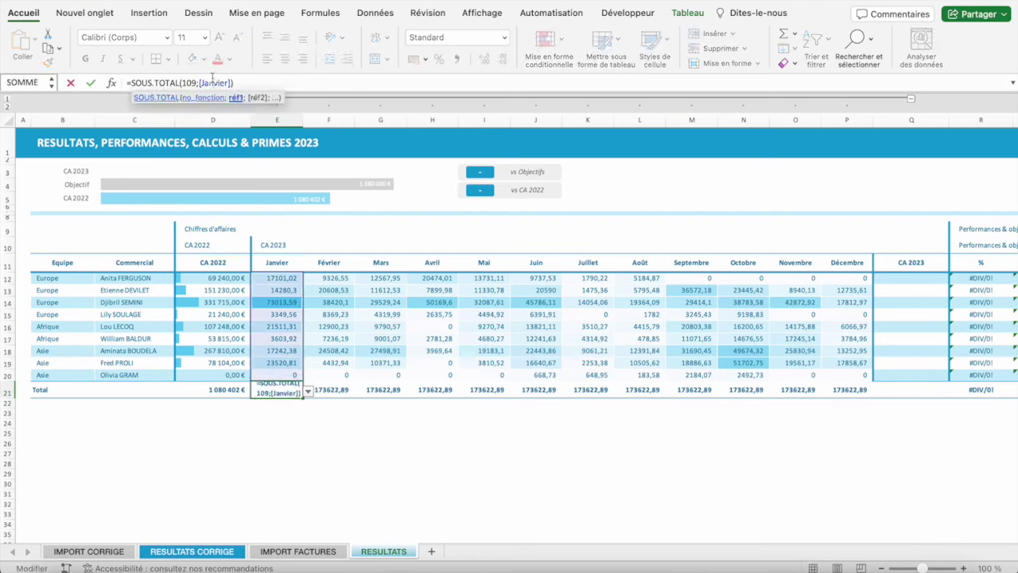
pyautogui.press('Return')
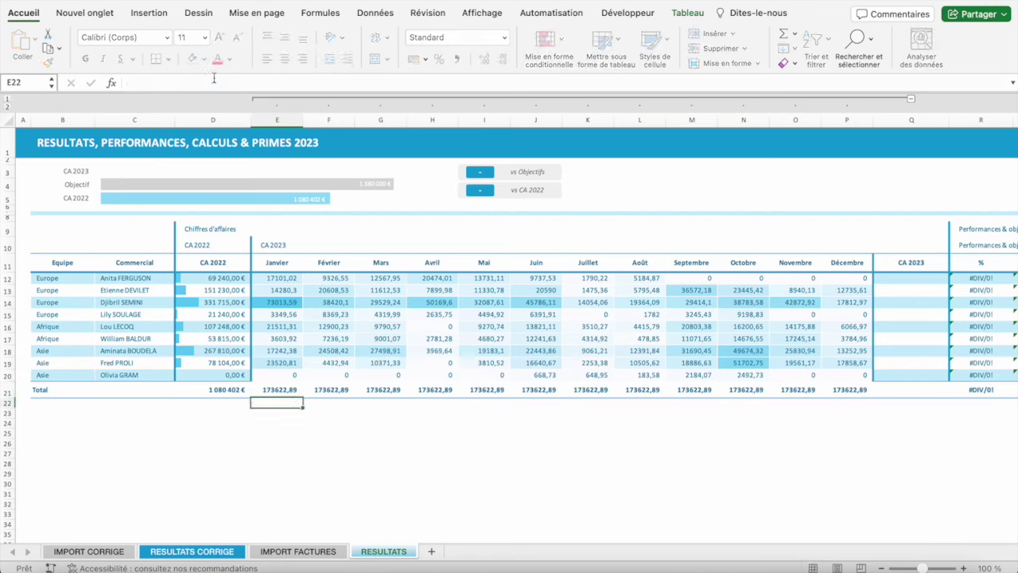
pyautogui.press('Up')
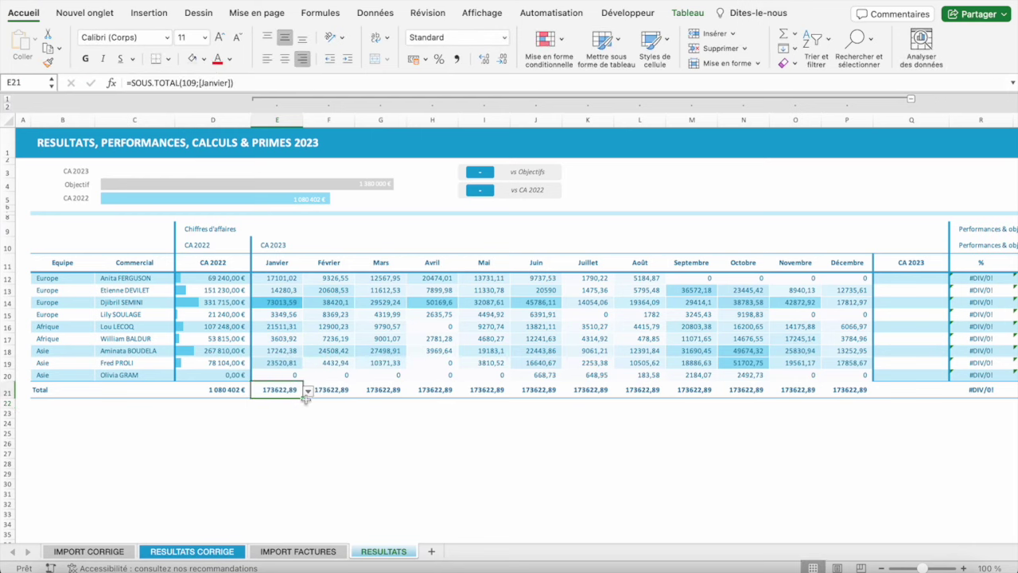
pyautogui.moveTo(302, 399)
pyautogui.mouseDown()
pyautogui.moveTo(910, 381)
pyautogui.moveTo(888, 387)
pyautogui.mouseUp()
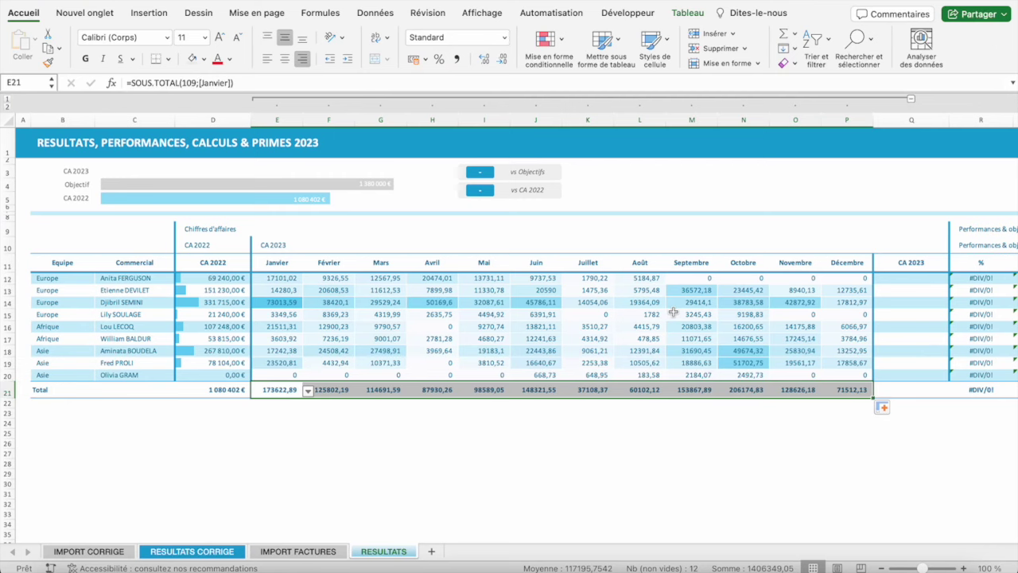
pyautogui.click(367, 436)
pyautogui.write('Janvier')
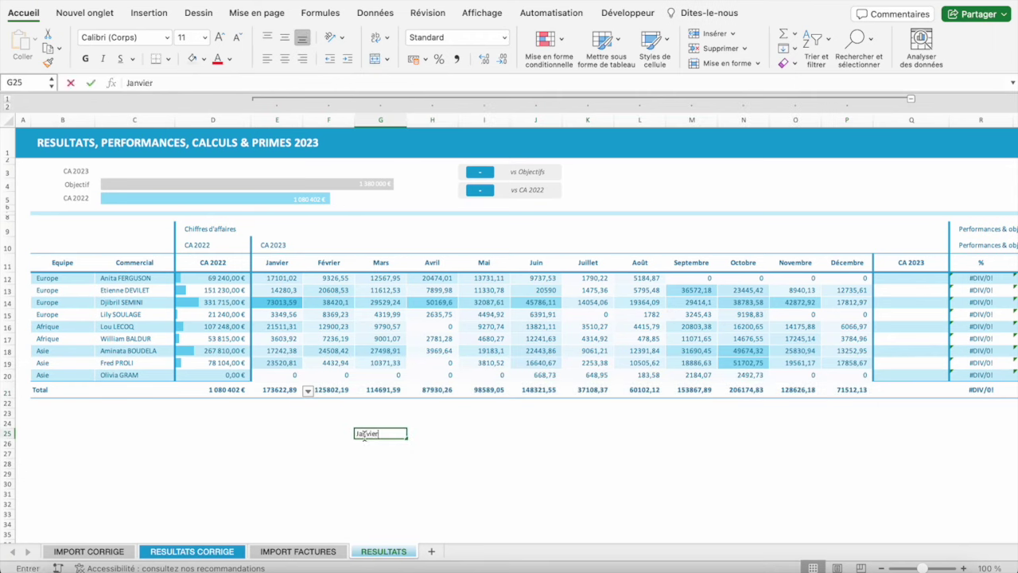
pyautogui.press('Return')
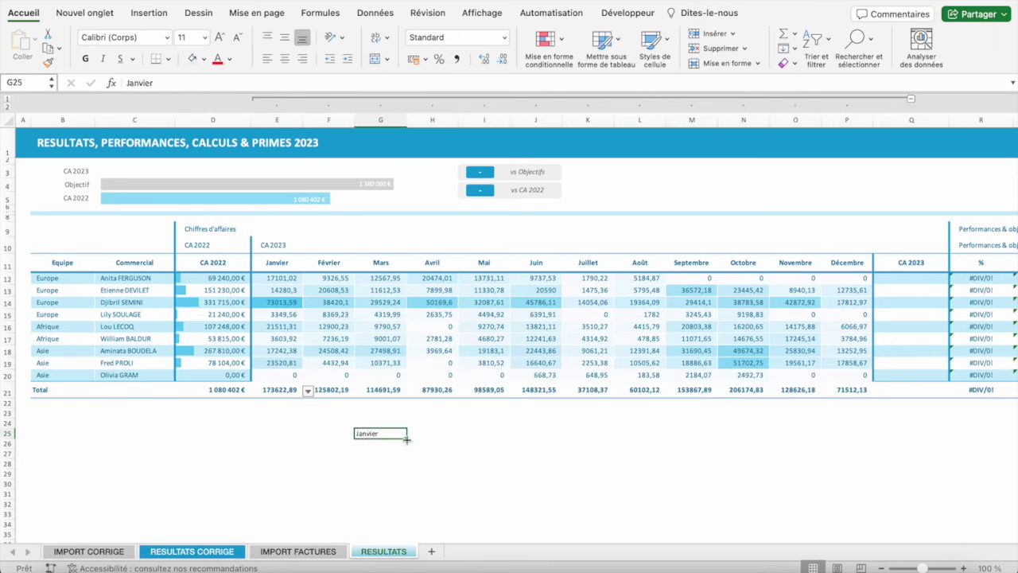
pyautogui.moveTo(406, 439); pyautogui.dragTo(406, 518)
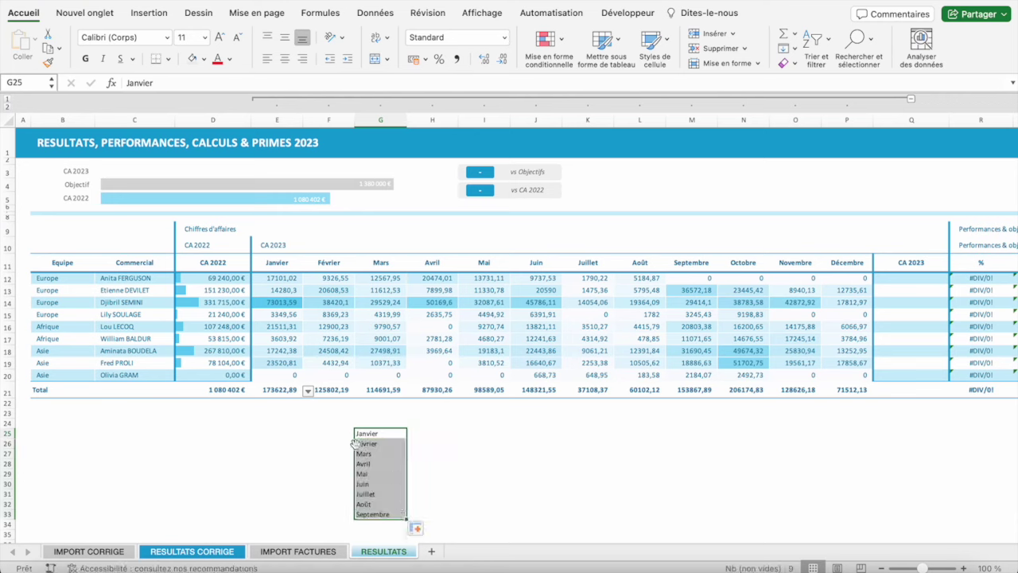
pyautogui.click(375, 434)
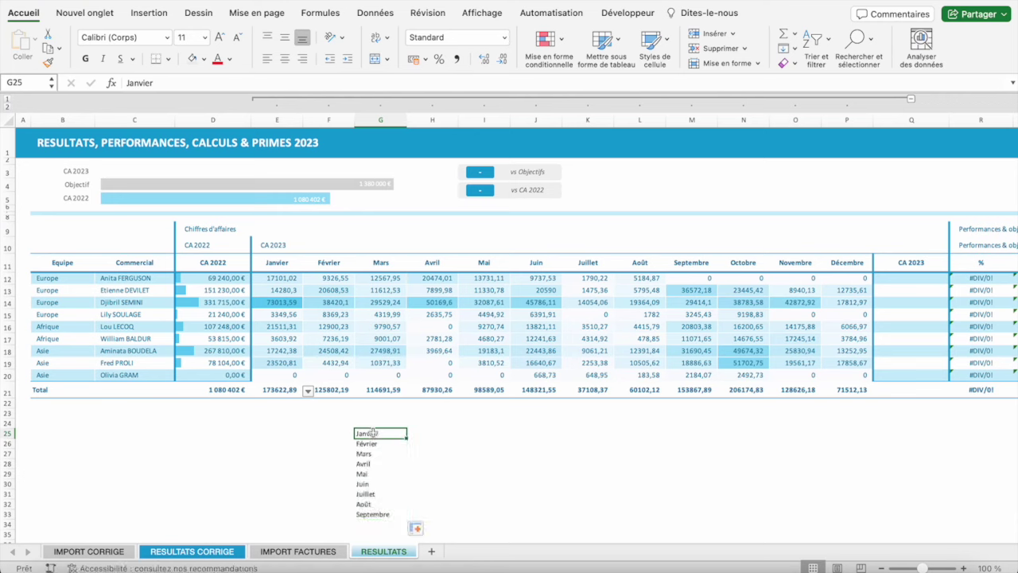
pyautogui.hotkey('ctrl', 'c')
pyautogui.hotkey('shift', 'Down')
pyautogui.hotkey('shift', 'Down')
pyautogui.hotkey('shift', 'Down')
pyautogui.hotkey('shift', 'Down')
pyautogui.hotkey('shift', 'Down')
pyautogui.hotkey('shift', 'Down')
pyautogui.hotkey('shift', 'Down')
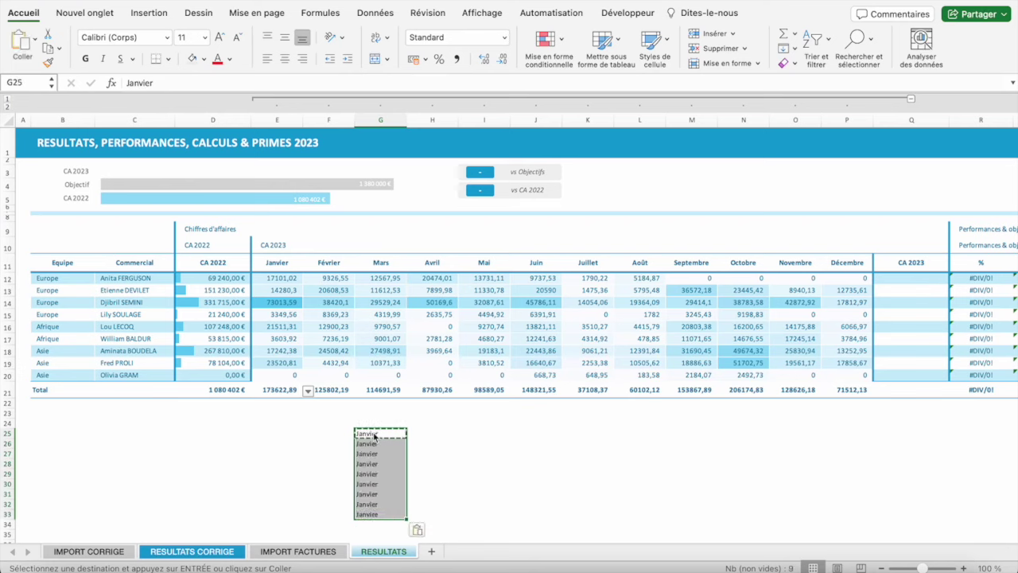
pyautogui.press('Return')
pyautogui.press('Delete')
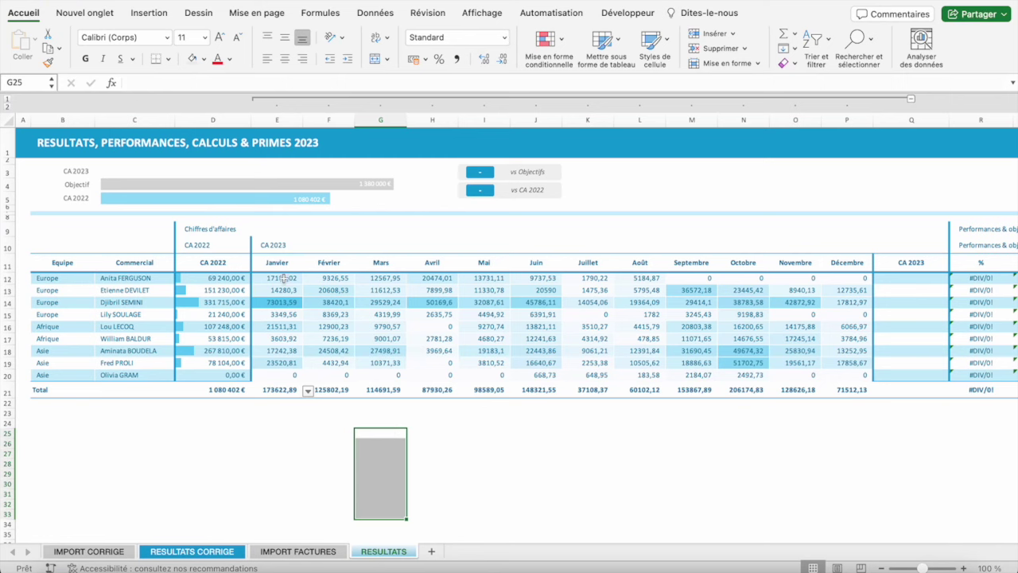
pyautogui.moveTo(284, 277); pyautogui.dragTo(848, 277)
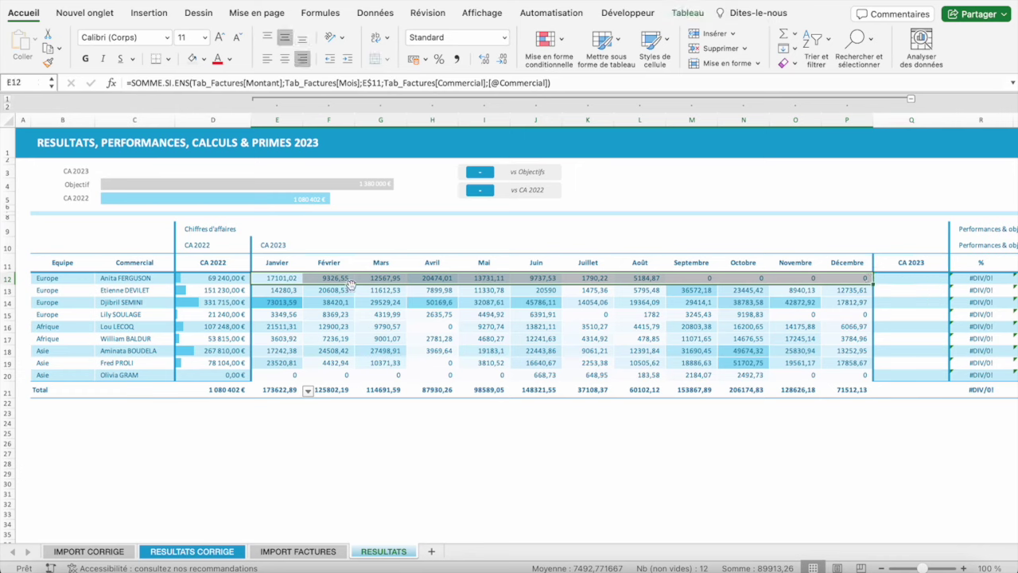
pyautogui.click(286, 387)
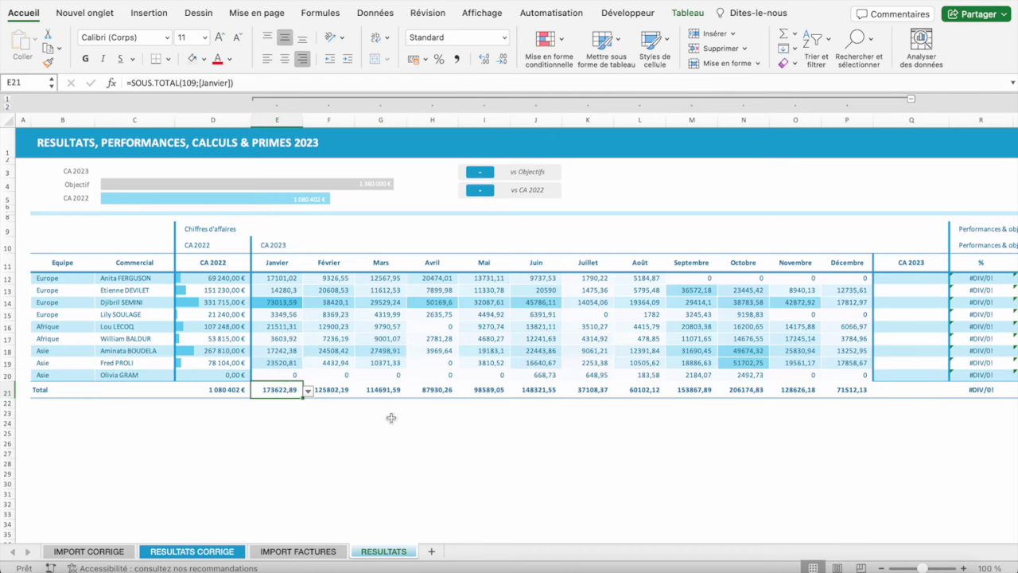
# - In Q12, enter =SOMME over the row's Janvier to Décembre sales
pyautogui.click(886, 279)
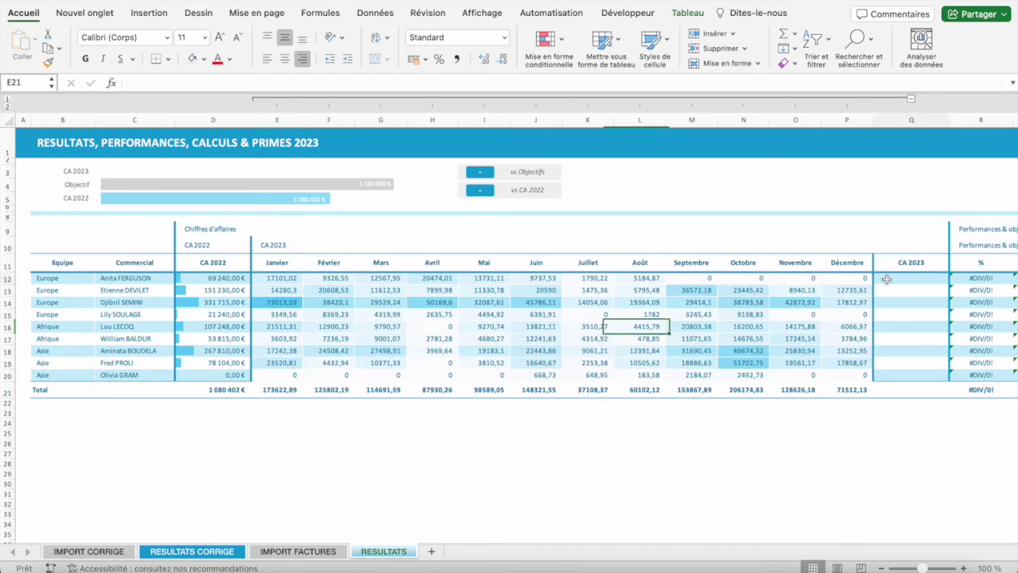
pyautogui.write('=somme(')
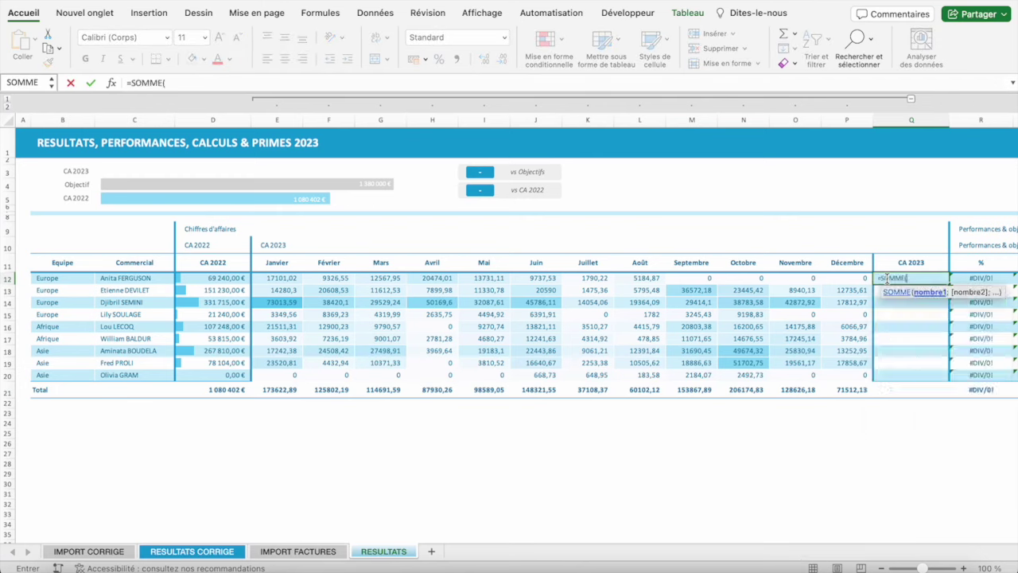
pyautogui.press('Left')
pyautogui.hotkey('shift', 'Left')
pyautogui.hotkey('shift', 'Left')
pyautogui.hotkey('shift', 'Left')
pyautogui.hotkey('shift', 'Left')
pyautogui.hotkey('shift', 'Left')
pyautogui.hotkey('shift', 'Left')
pyautogui.hotkey('shift', 'Left')
pyautogui.hotkey('shift', 'Left')
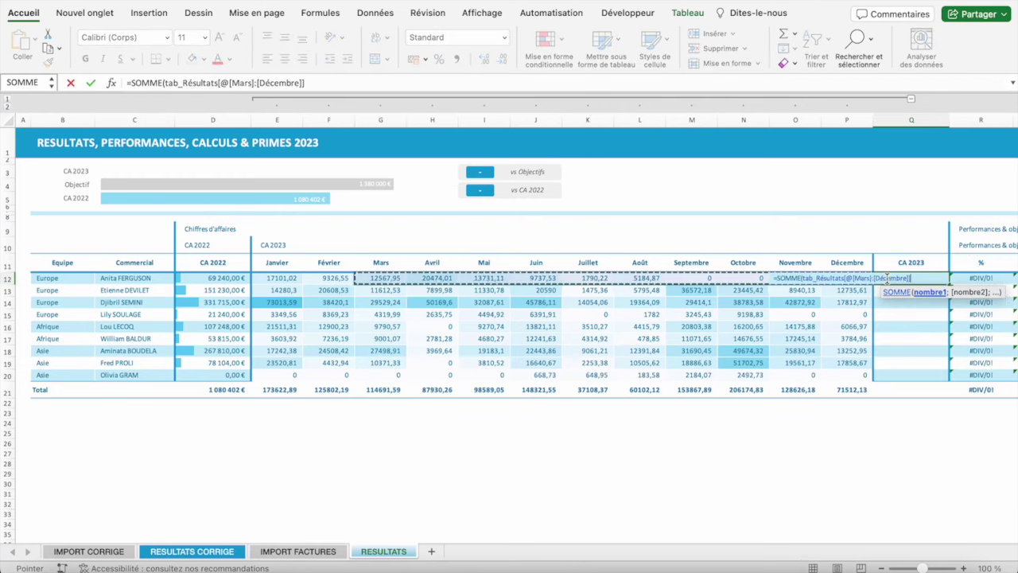
pyautogui.hotkey('shift', 'Left')
pyautogui.hotkey('shift', 'Left')
pyautogui.hotkey('shift', 'Left')
pyautogui.press('Return')
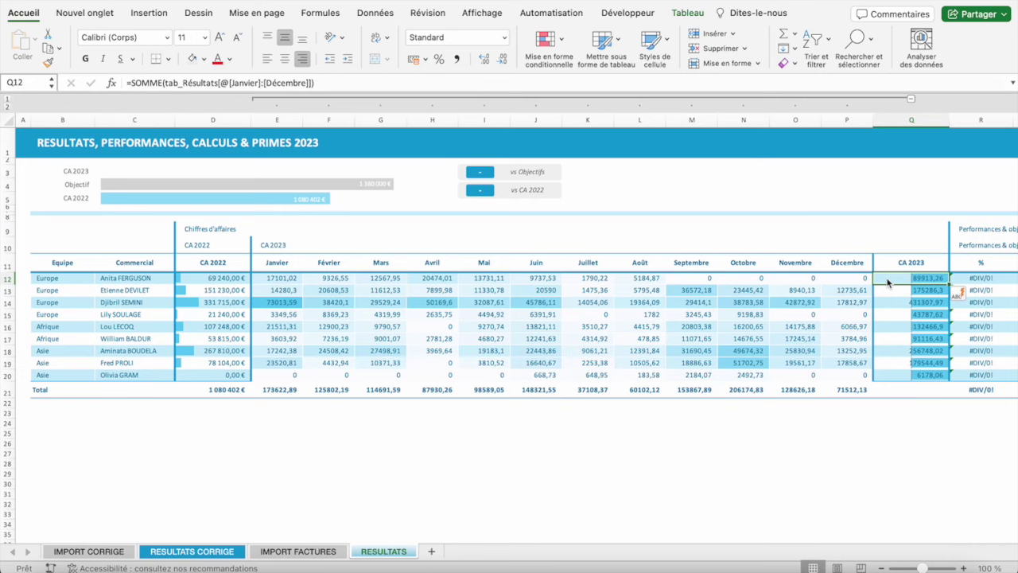
# - Select the block of monthly sales figures and totals
pyautogui.hotkey('ctrl', 'shift', 'Down')
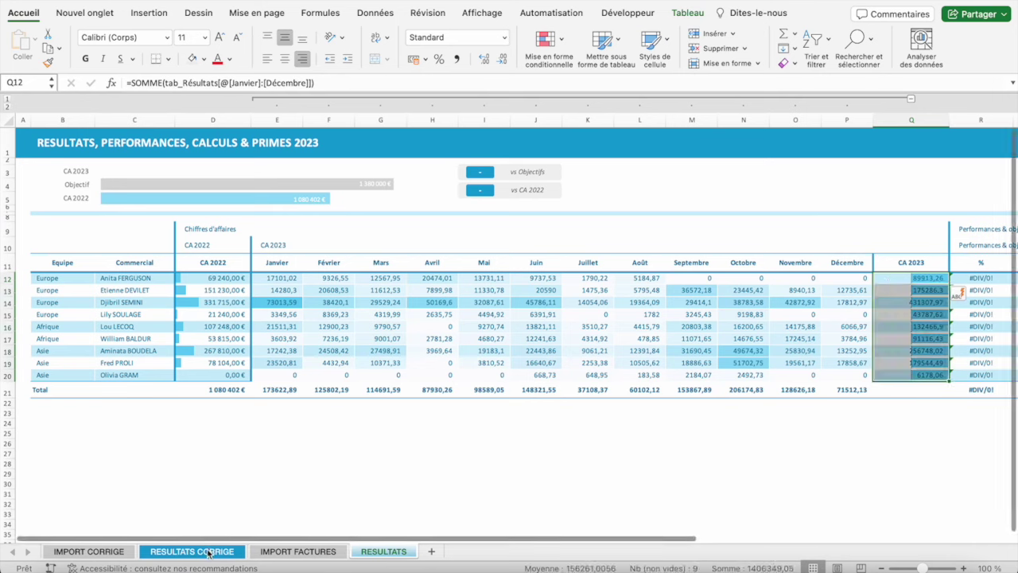
pyautogui.click(897, 279)
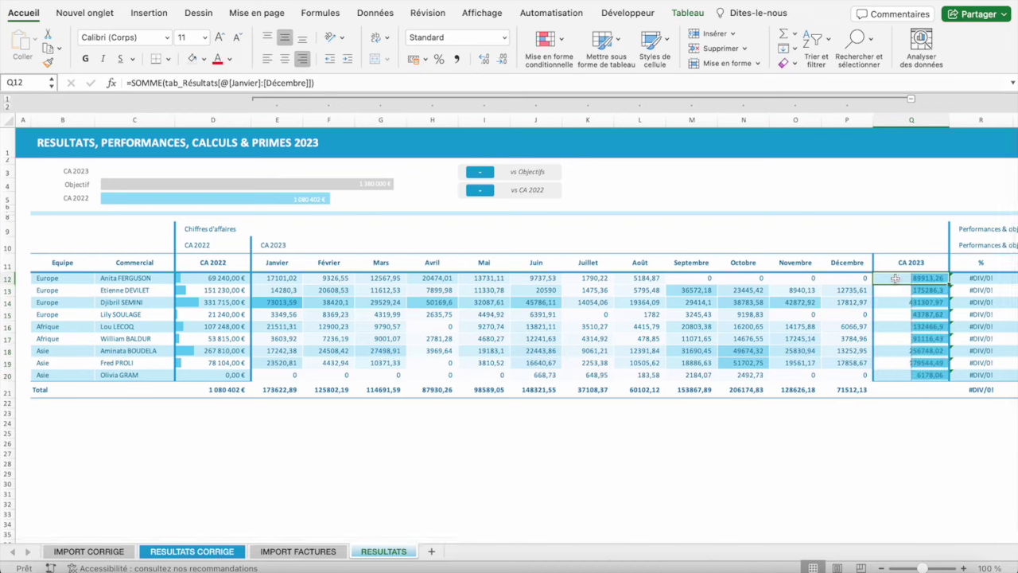
pyautogui.moveTo(269, 278); pyautogui.dragTo(863, 390)
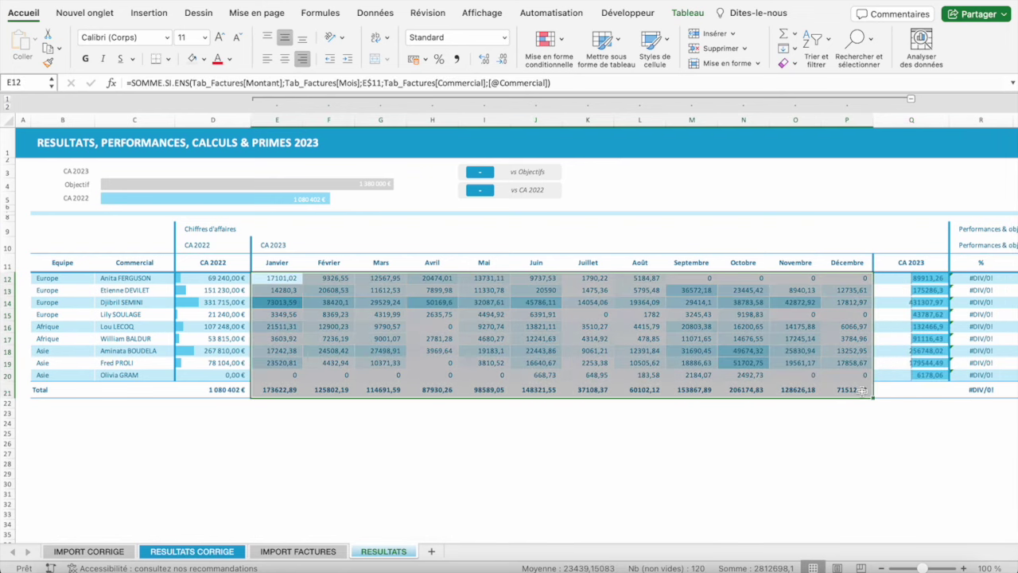
# - Format the monthly sales as currency without decimals and right-align them
pyautogui.click(505, 37)
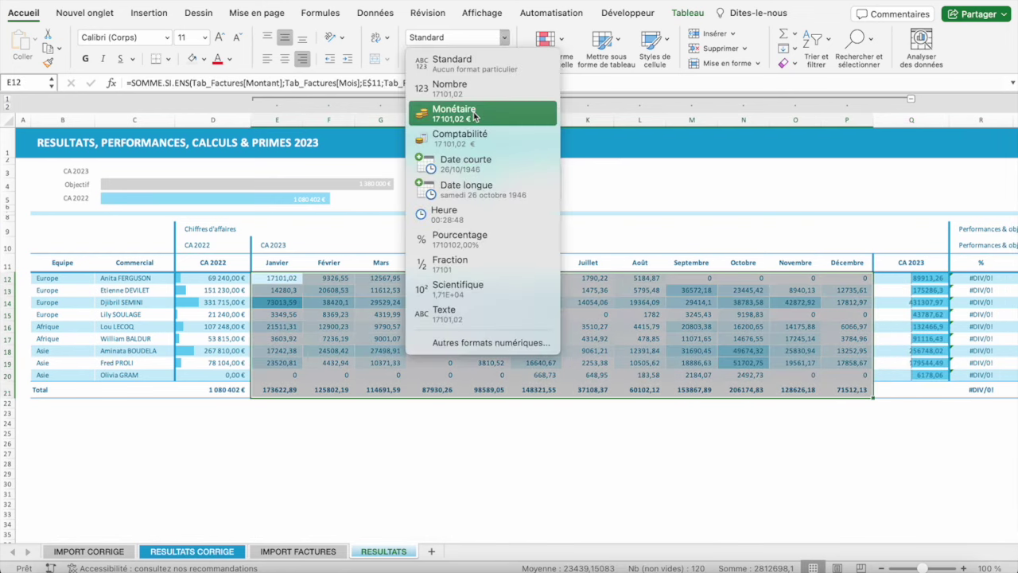
pyautogui.click(477, 111)
pyautogui.click(504, 57)
pyautogui.click(504, 57)
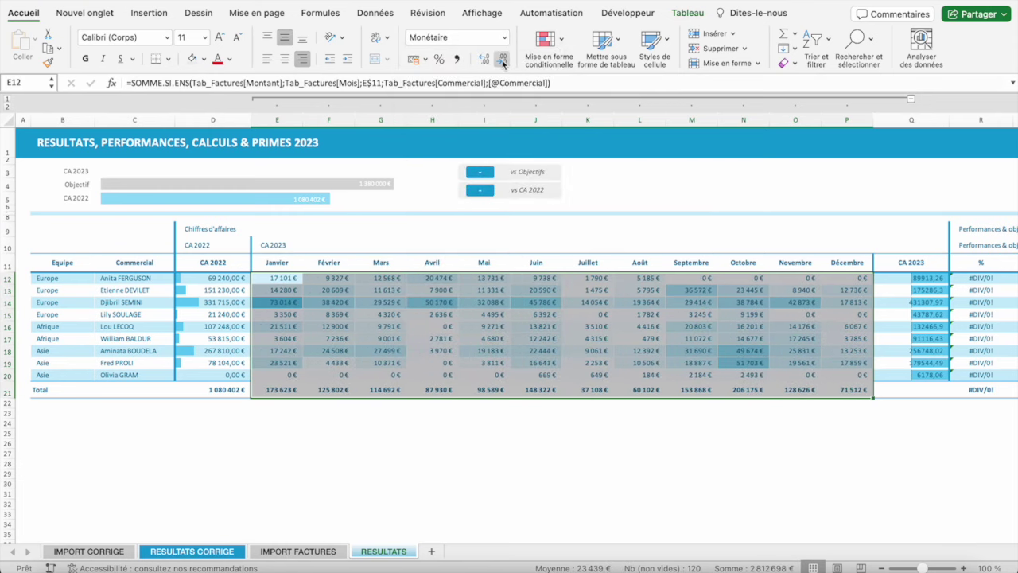
pyautogui.click(348, 60)
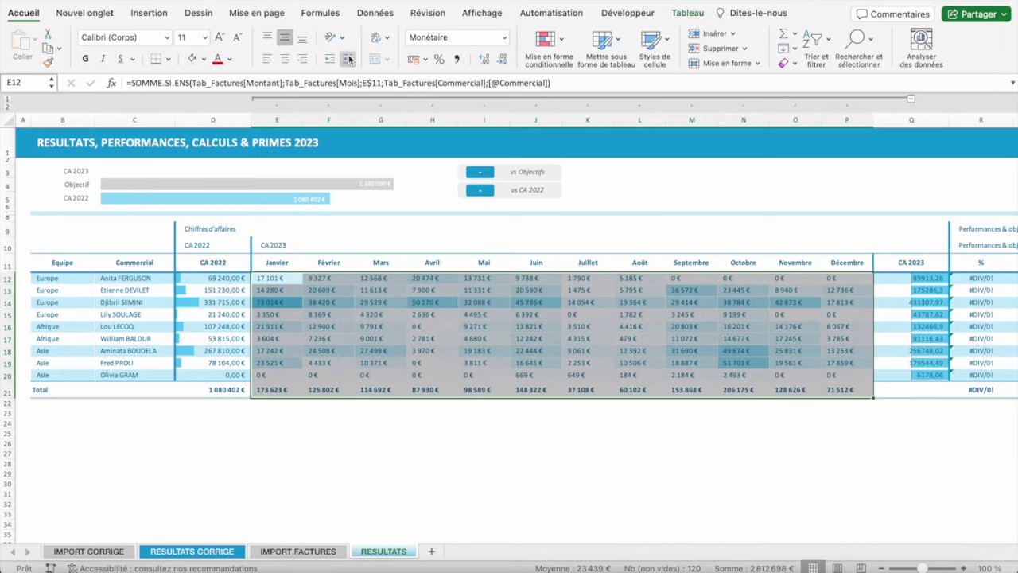
pyautogui.click(302, 59)
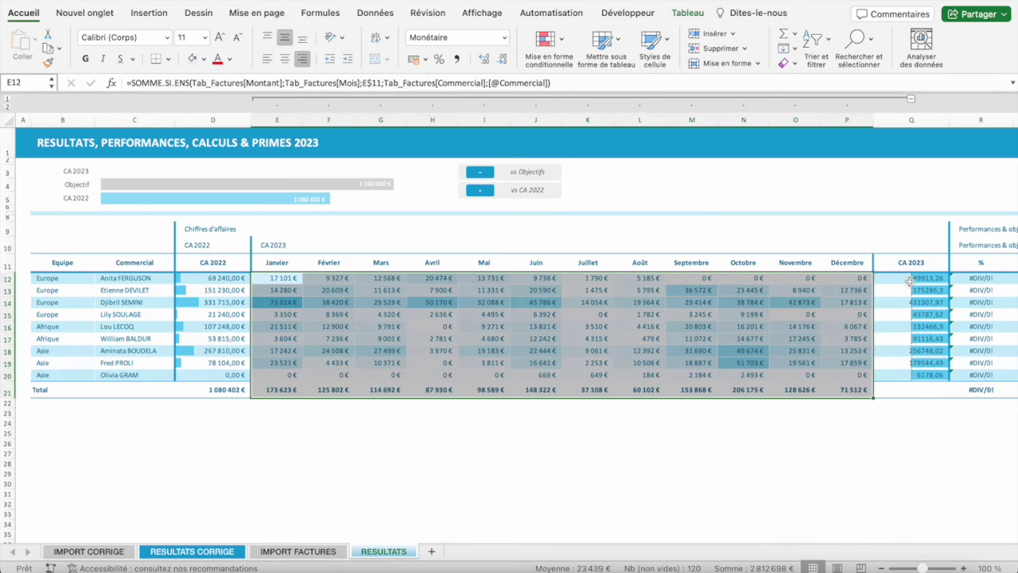
# - Format the CA 2023 totals in Q12:Q20 as euro currency, e.g. 89 913 €
pyautogui.moveTo(910, 278); pyautogui.dragTo(916, 374)
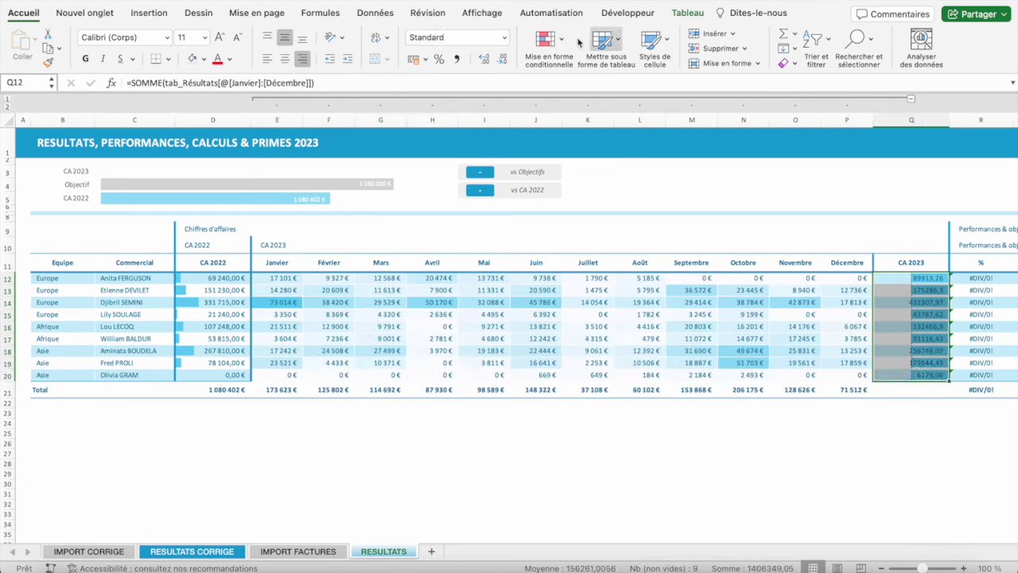
pyautogui.click(504, 38)
pyautogui.click(473, 115)
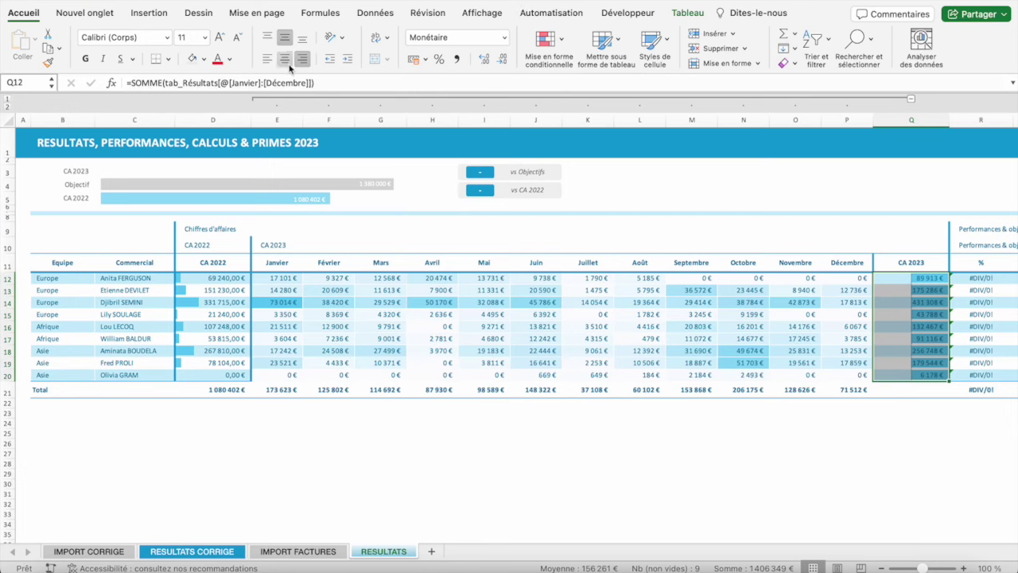
pyautogui.click(350, 60)
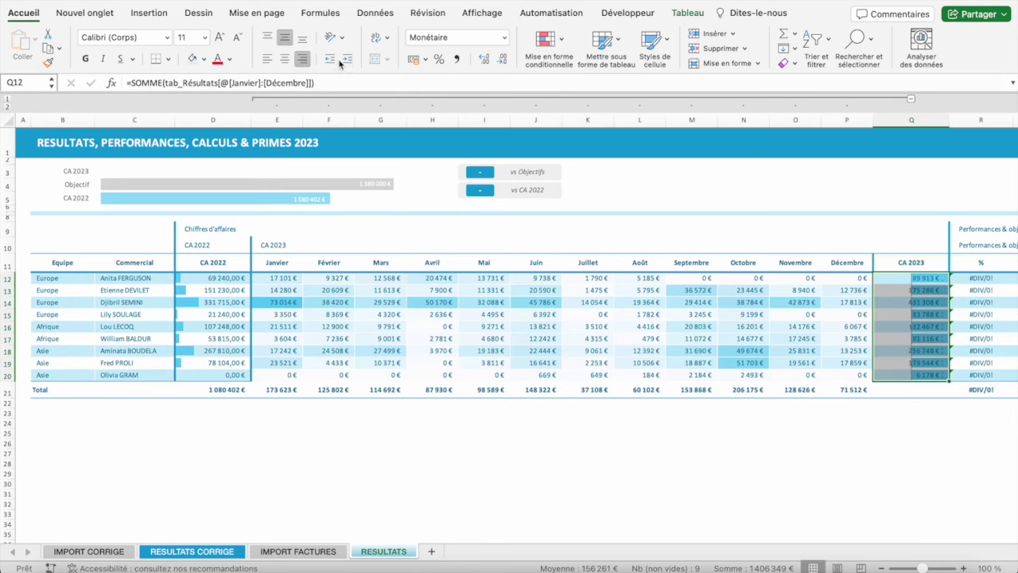
pyautogui.click(958, 341)
pyautogui.moveTo(922, 277); pyautogui.dragTo(922, 375)
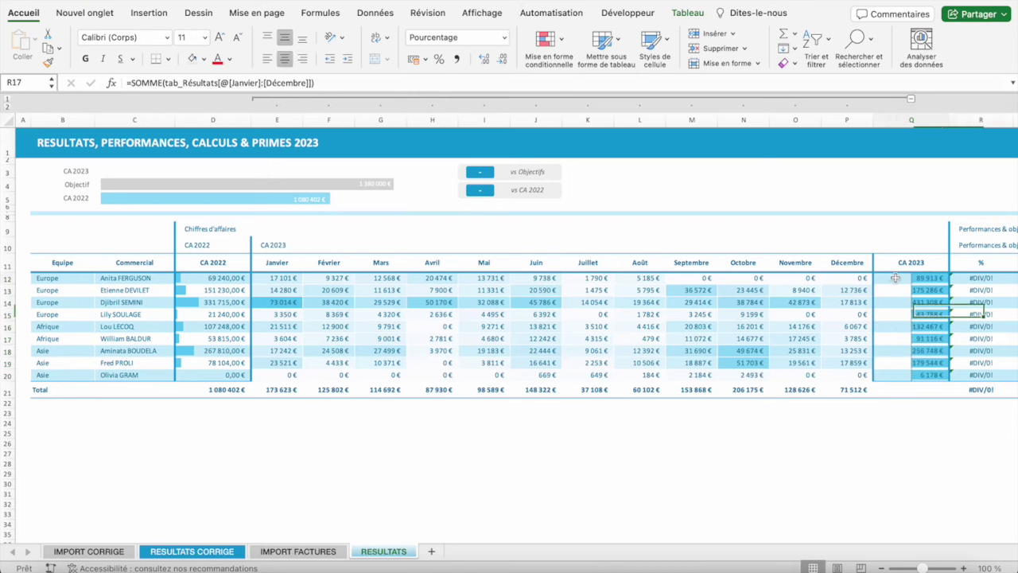
pyautogui.click(548, 41)
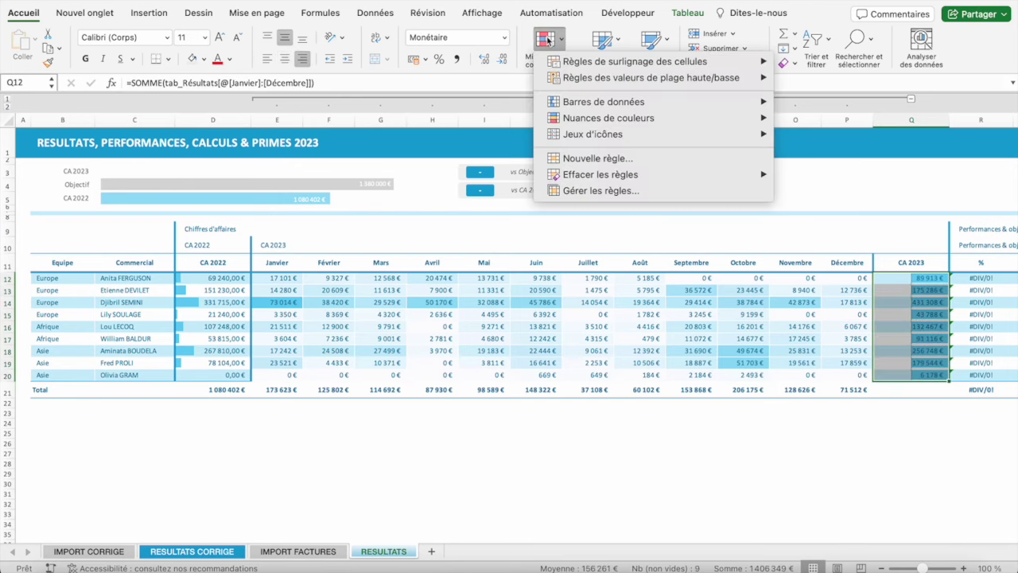
pyautogui.moveTo(599, 174)
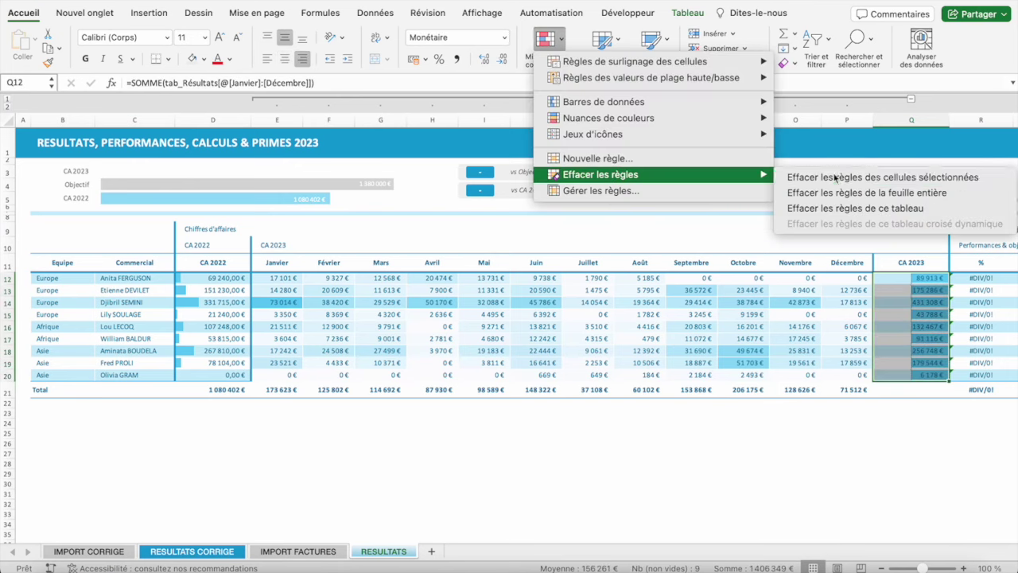
# - Clear the existing rules on Q12:Q20, then add blue solid-fill data bars
pyautogui.click(836, 177)
pyautogui.click(858, 436)
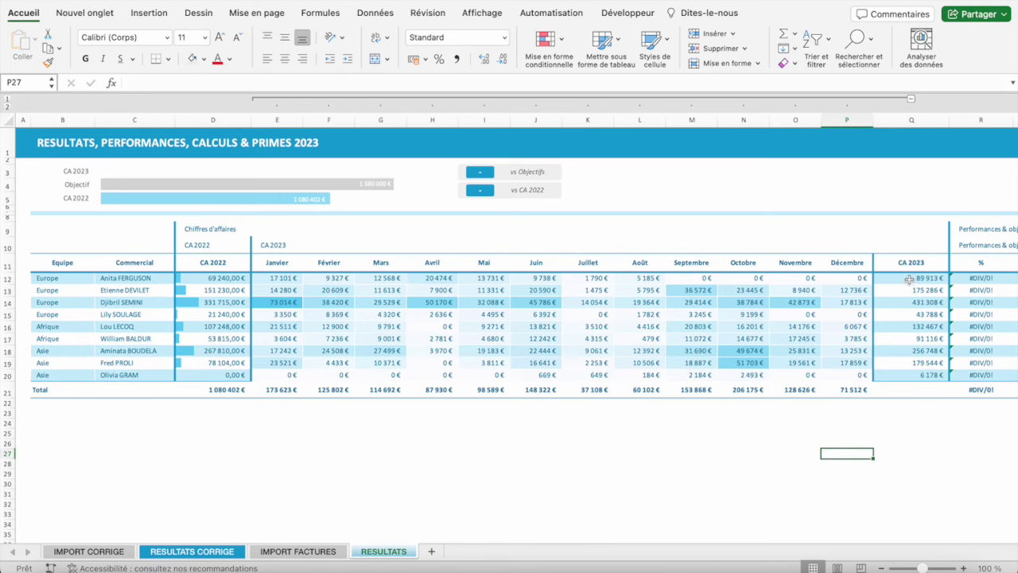
pyautogui.moveTo(909, 279); pyautogui.dragTo(932, 376)
pyautogui.click(546, 40)
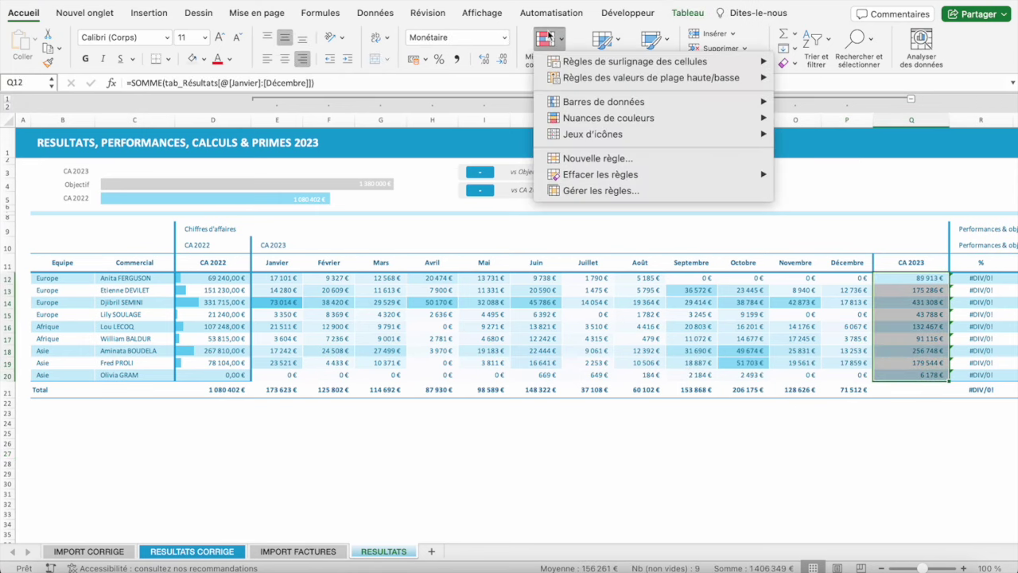
pyautogui.moveTo(604, 102)
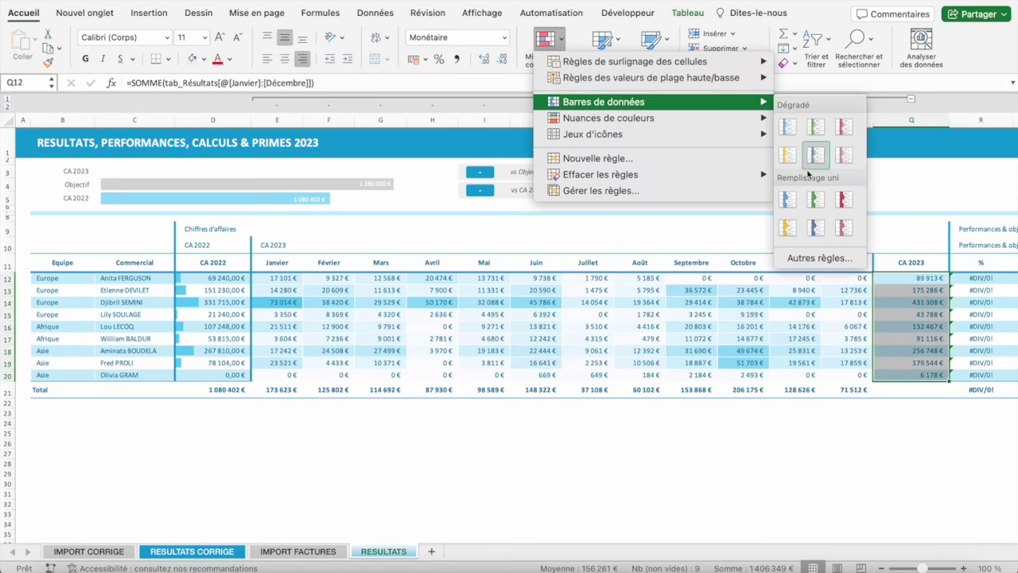
pyautogui.click(787, 199)
pyautogui.click(692, 338)
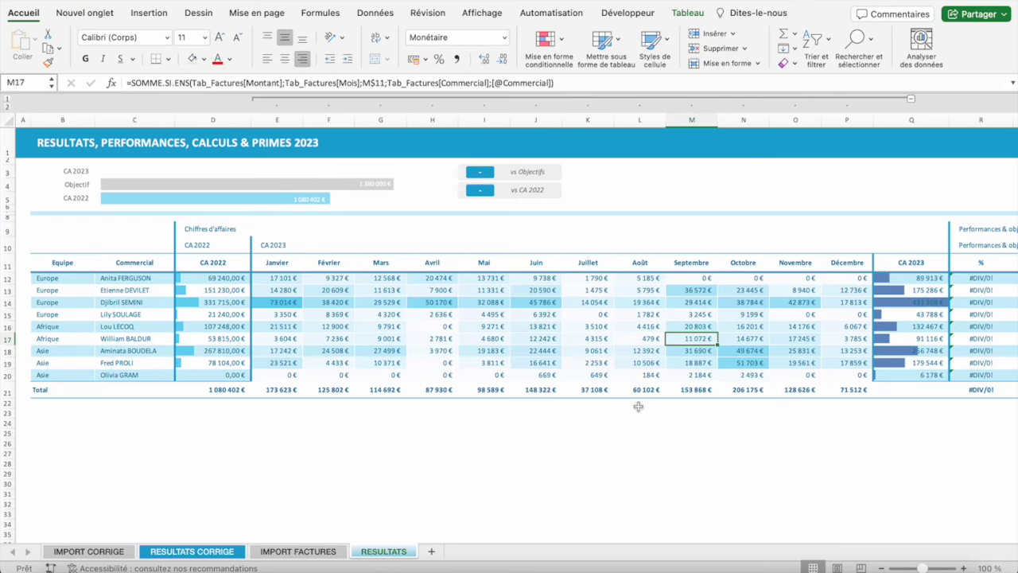
pyautogui.click(324, 552)
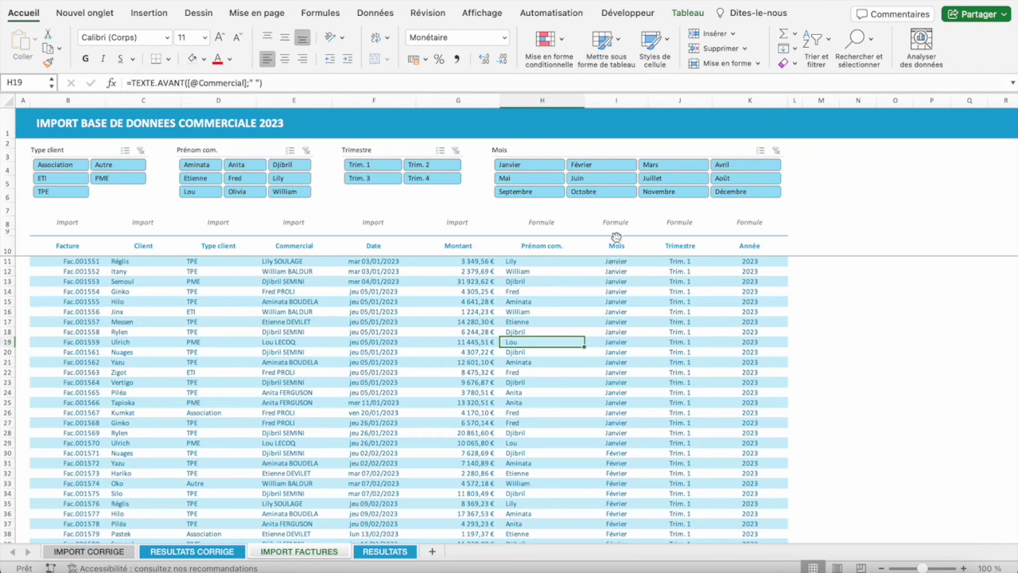
pyautogui.click(616, 238)
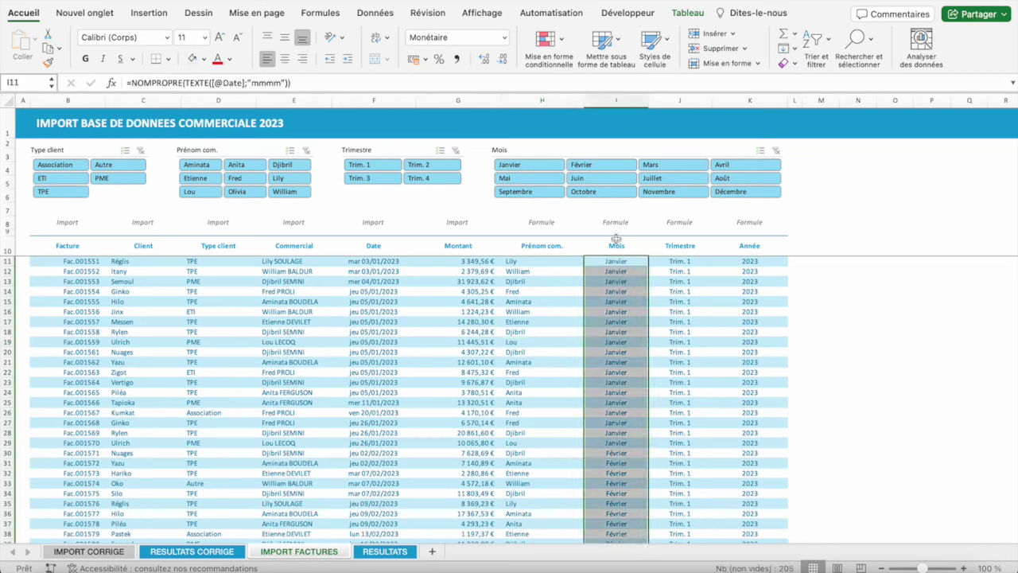
pyautogui.click(307, 240)
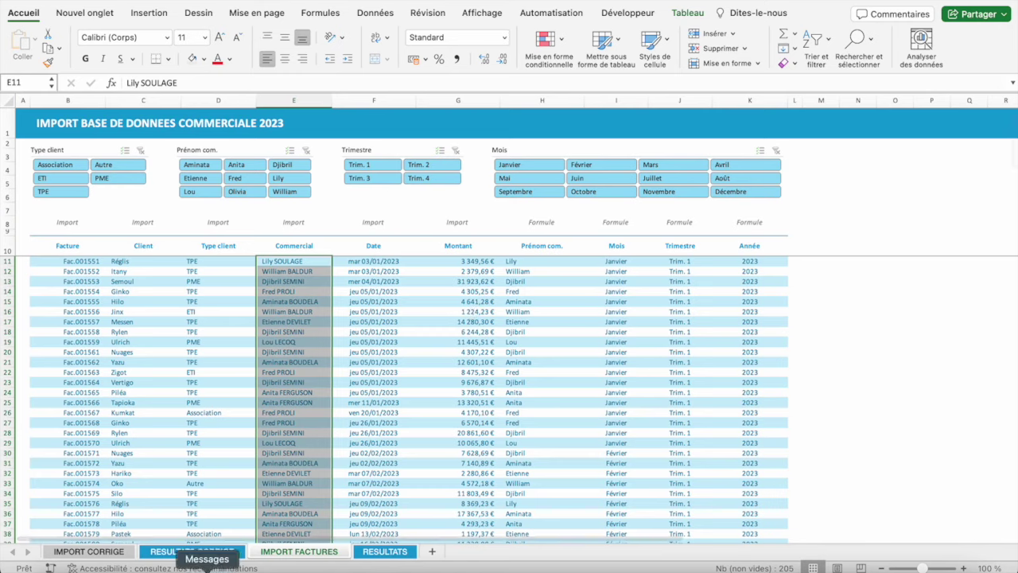
pyautogui.click(388, 552)
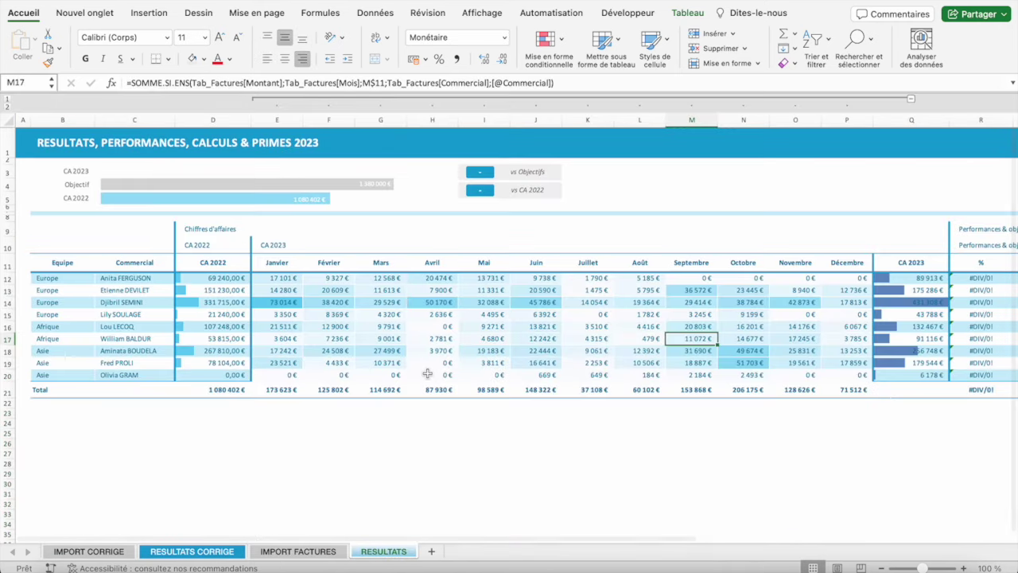
pyautogui.hscroll(3, 397, 348)
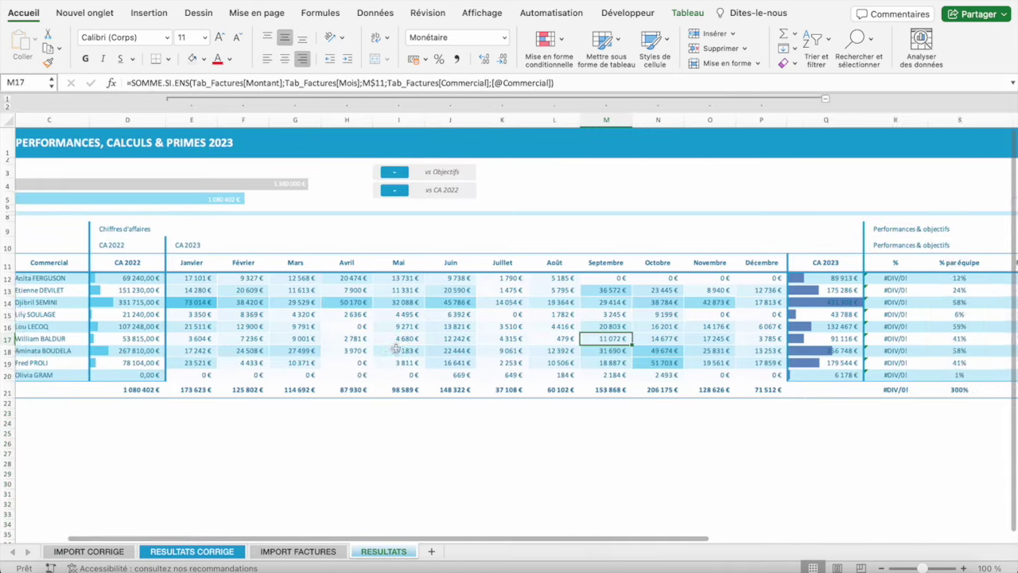
pyautogui.hscroll(10, 395, 348)
pyautogui.hscroll(1, 396, 348)
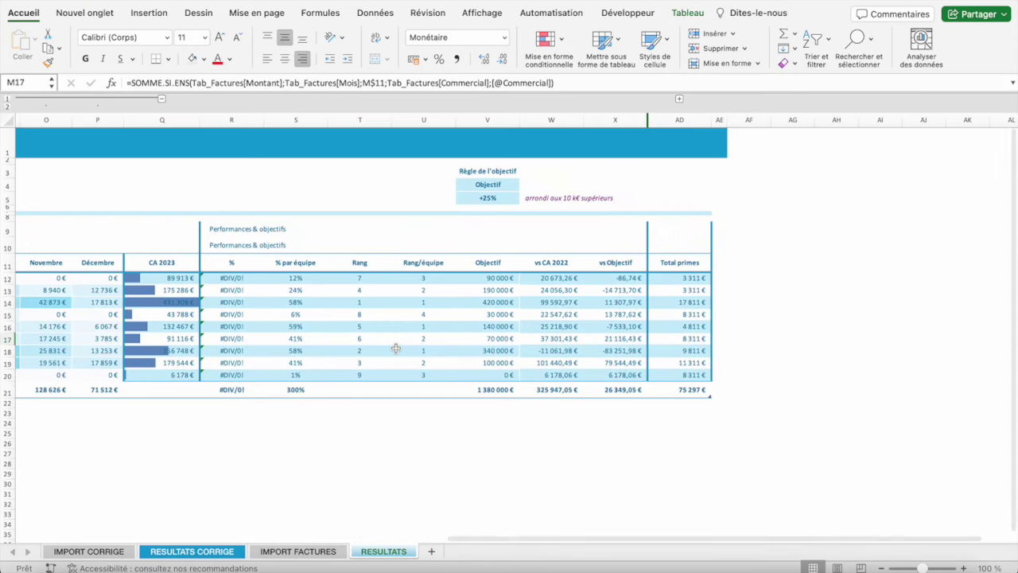
pyautogui.hscroll(-6, 395, 348)
pyautogui.hscroll(-3, 395, 348)
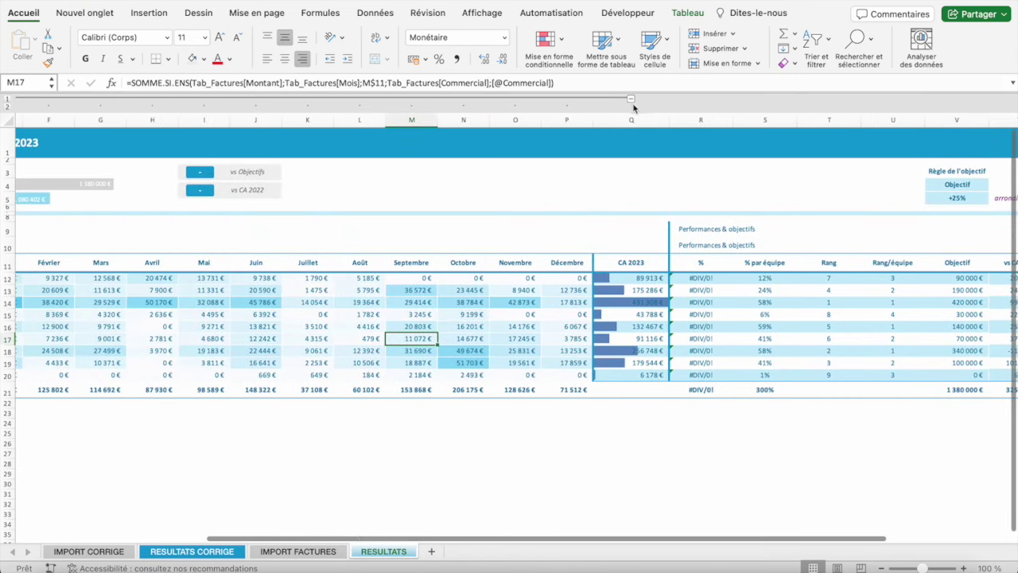
pyautogui.click(631, 100)
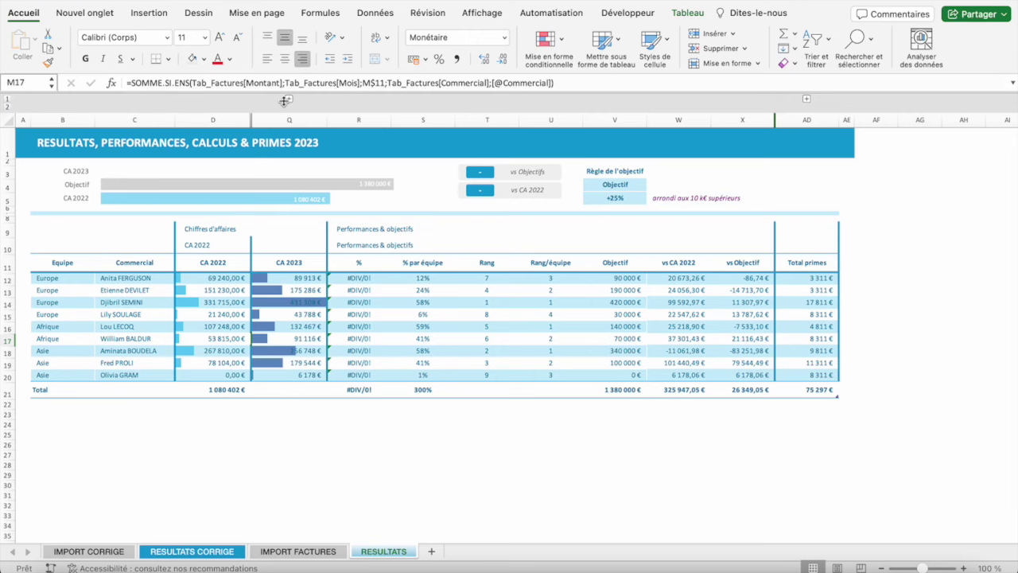
pyautogui.click(285, 101)
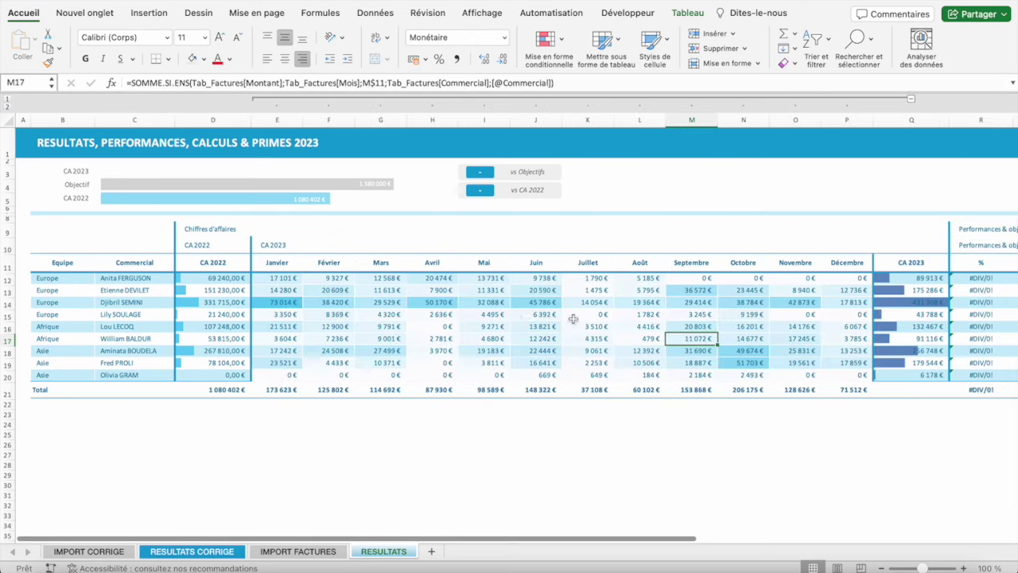
pyautogui.hscroll(5, 716, 310)
# - Re-enter the percentage formula in R12
pyautogui.click(720, 275)
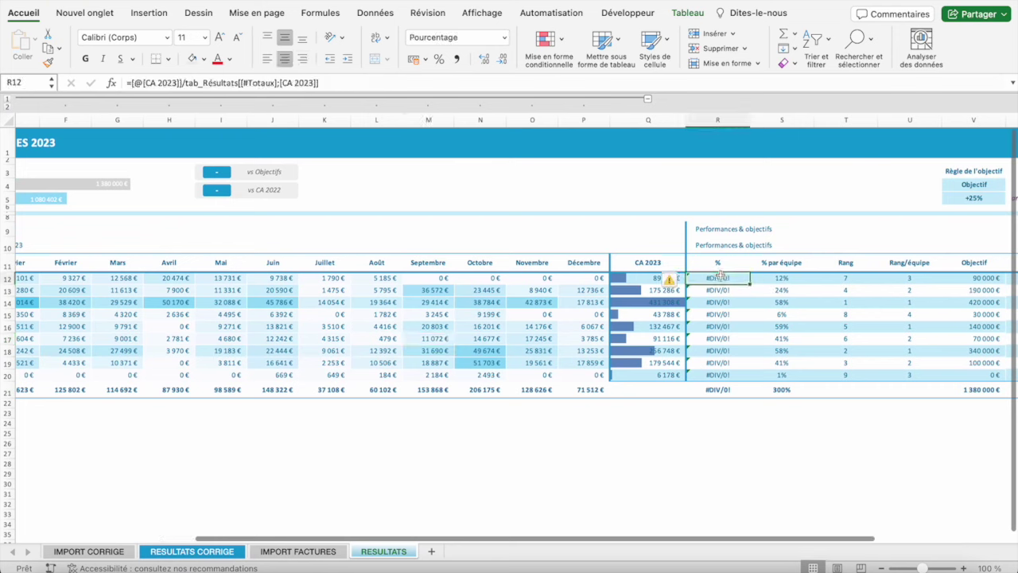
pyautogui.doubleClick(720, 275)
pyautogui.write('=')
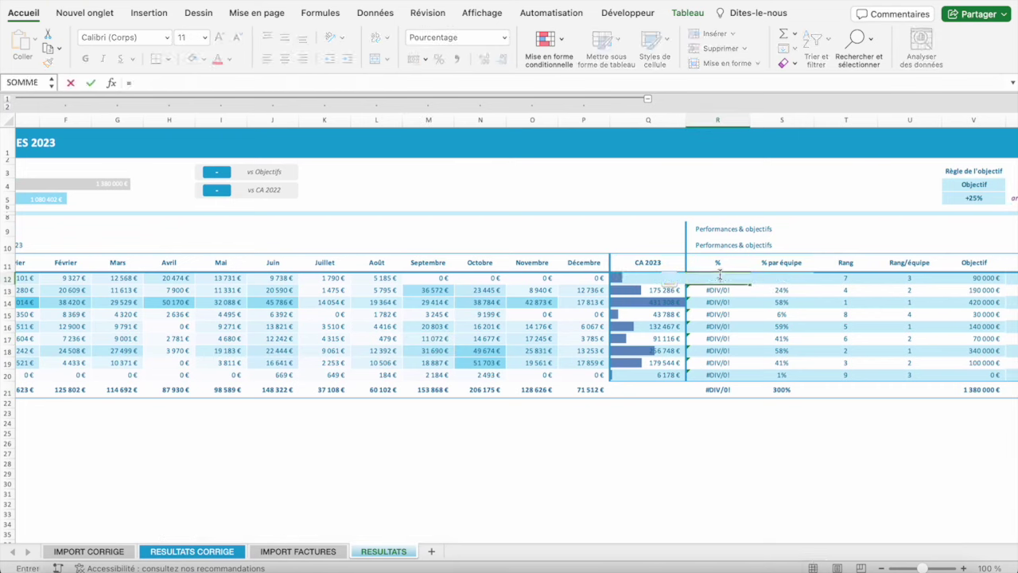
pyautogui.press('Return')
pyautogui.click(722, 278)
# - Extend P21's SOUS.TOTAL into Q21 for a 1 406 349 € total, then select R12:X20
pyautogui.click(644, 389)
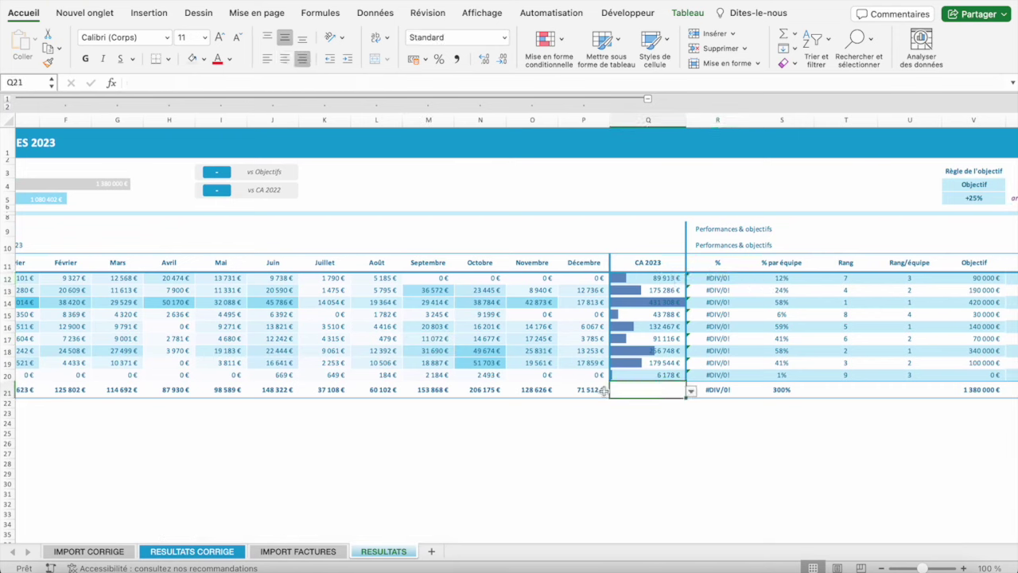
pyautogui.click(604, 389)
pyautogui.moveTo(607, 394); pyautogui.dragTo(632, 387)
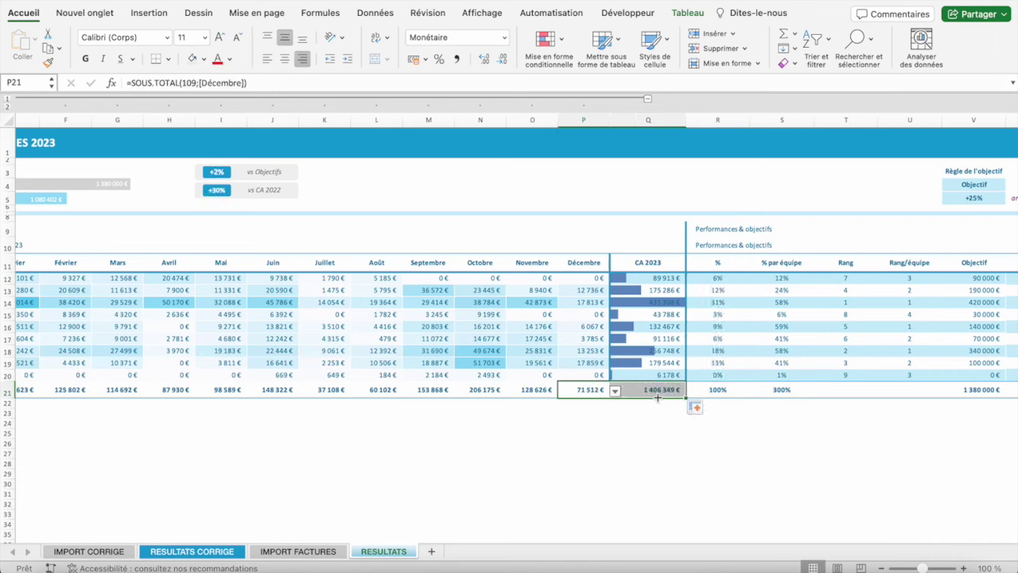
pyautogui.click(636, 390)
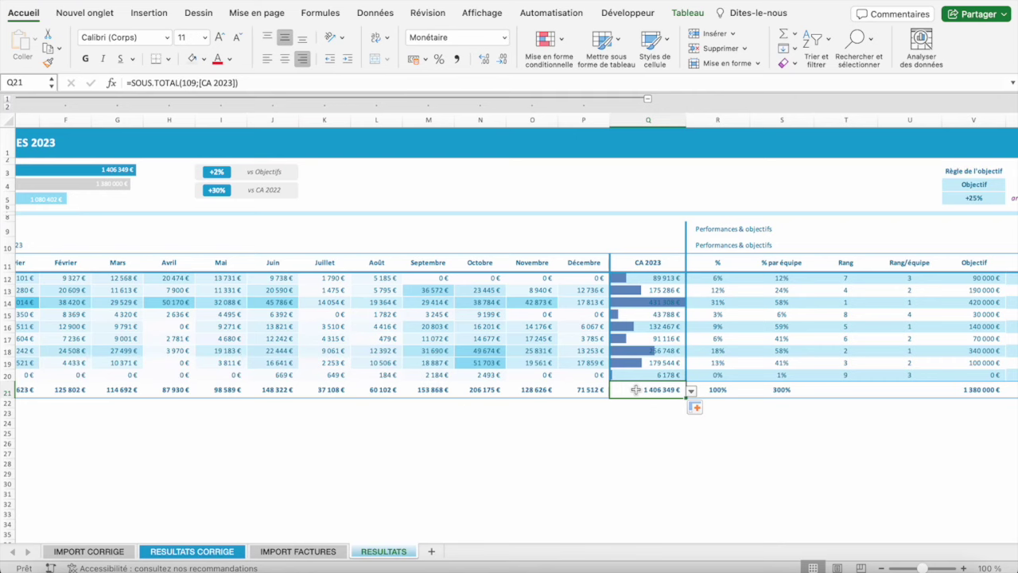
pyautogui.hscroll(5, 637, 389)
pyautogui.moveTo(412, 279)
pyautogui.mouseDown()
pyautogui.moveTo(573, 348)
pyautogui.moveTo(796, 375)
pyautogui.mouseUp()
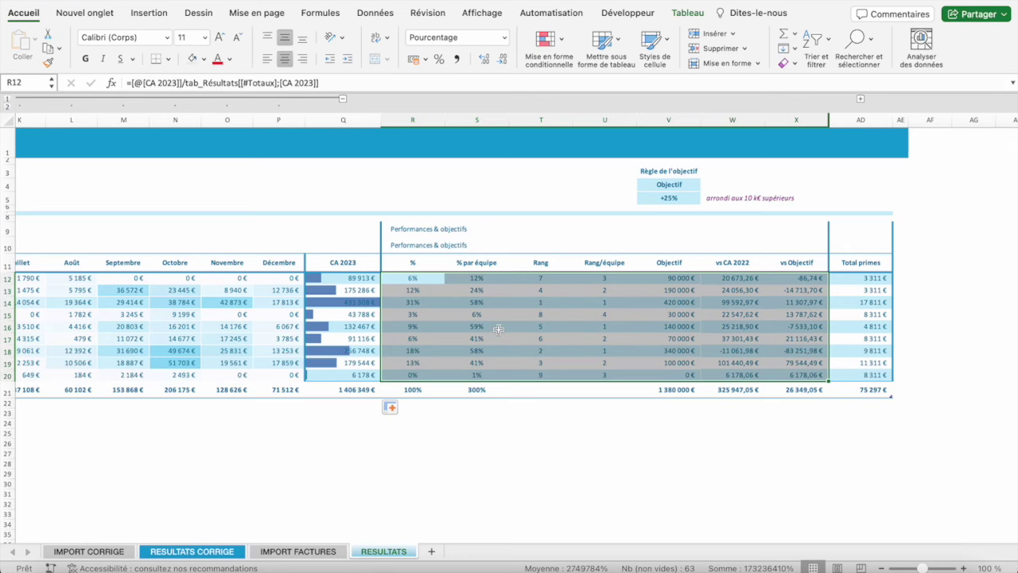
# - Expand the Primes columns and select the collective (Y12:Z18) and individual (AA12:AB20) bonuses
pyautogui.click(860, 99)
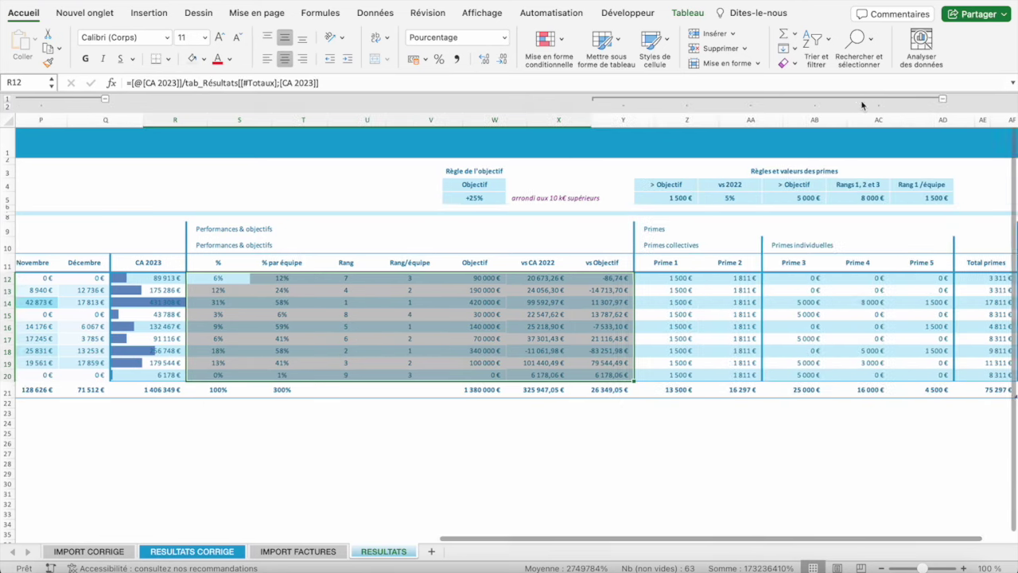
pyautogui.hscroll(4, 557, 239)
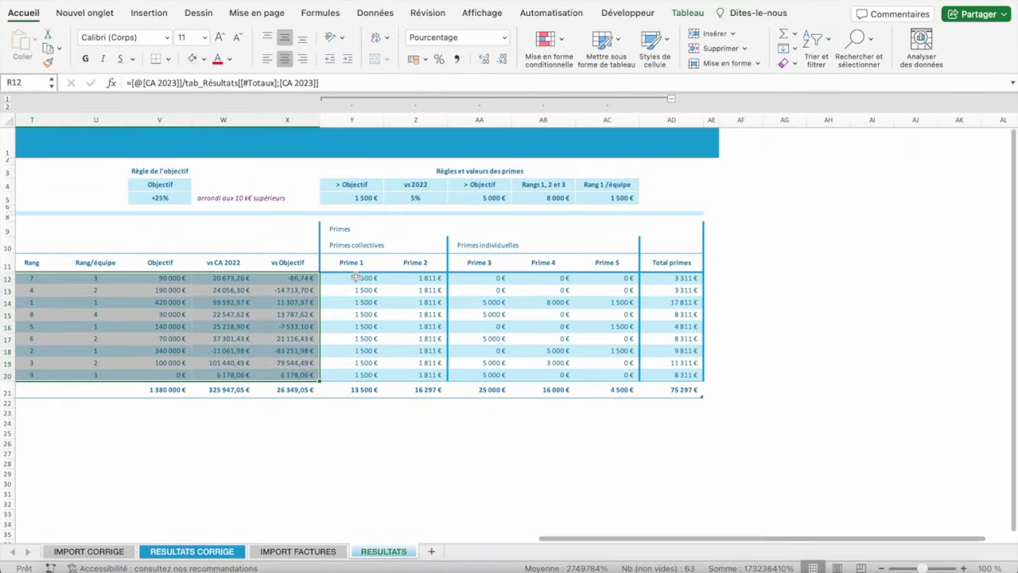
pyautogui.moveTo(356, 276); pyautogui.dragTo(426, 355)
pyautogui.moveTo(495, 280)
pyautogui.mouseDown()
pyautogui.moveTo(547, 352)
pyautogui.moveTo(548, 375)
pyautogui.mouseUp()
pyautogui.hscroll(-5, 502, 261)
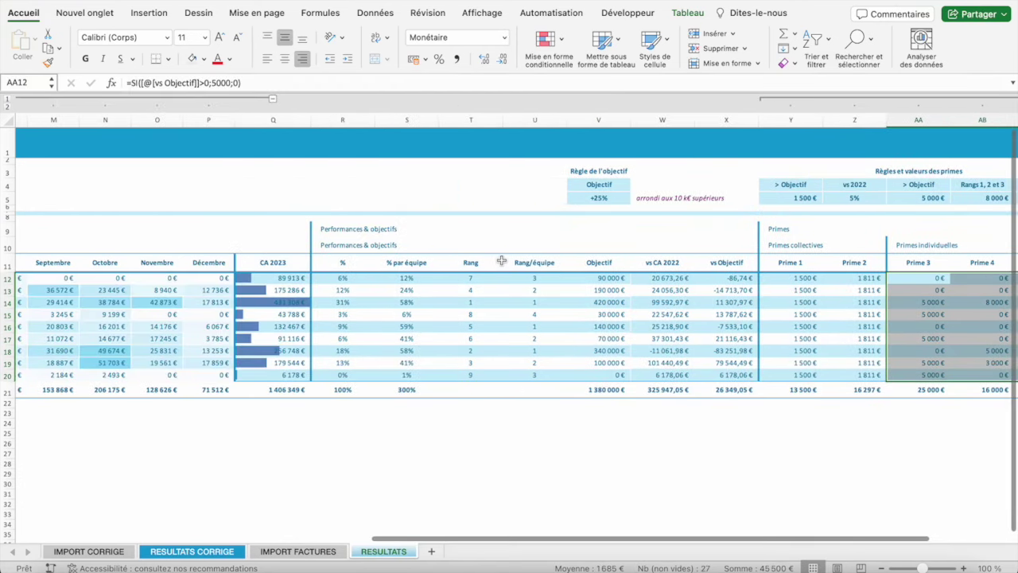
pyautogui.hscroll(-10, 502, 261)
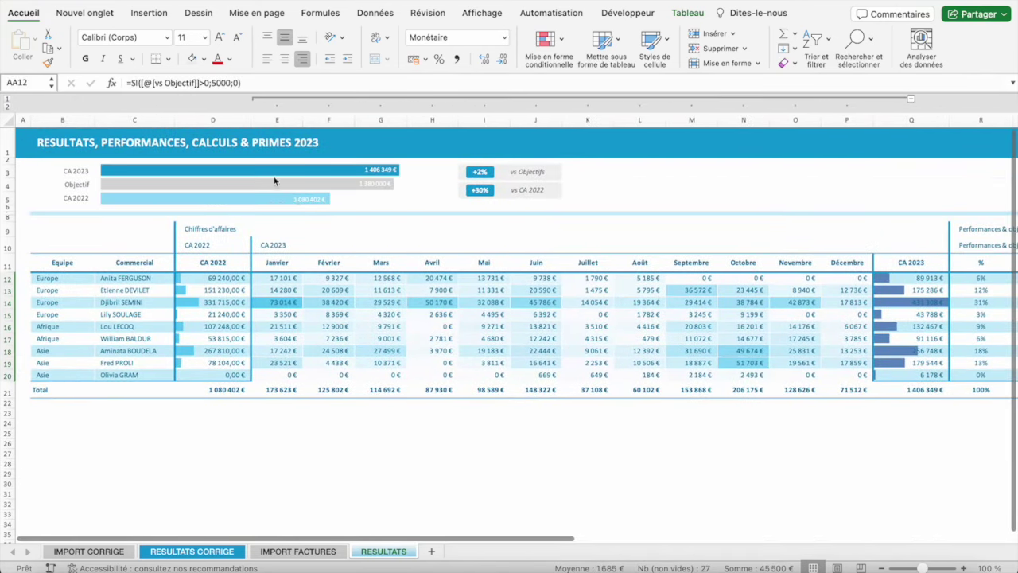
# - Select the CA comparison bar chart, then deselect it
pyautogui.click(235, 172)
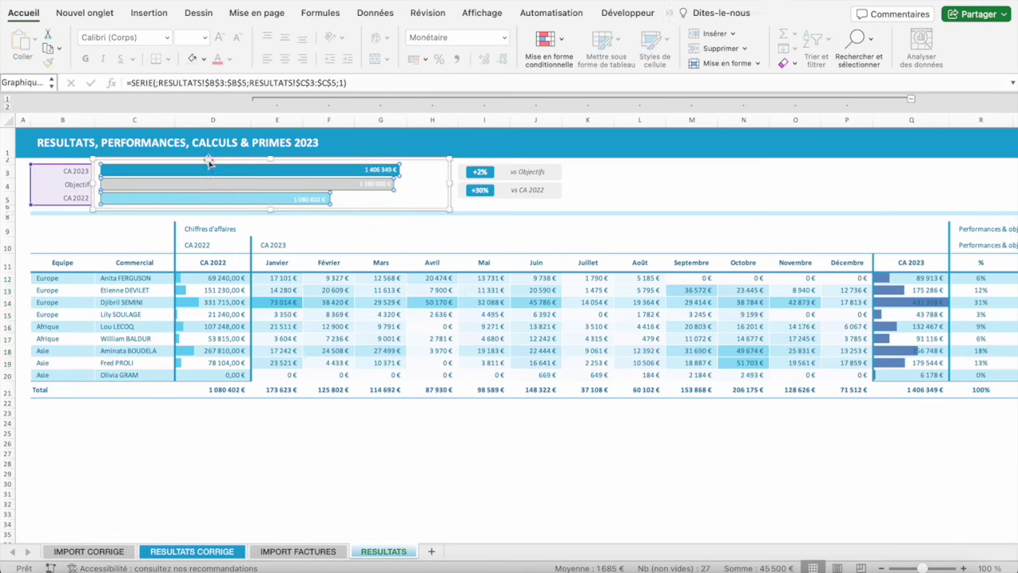
pyautogui.click(636, 212)
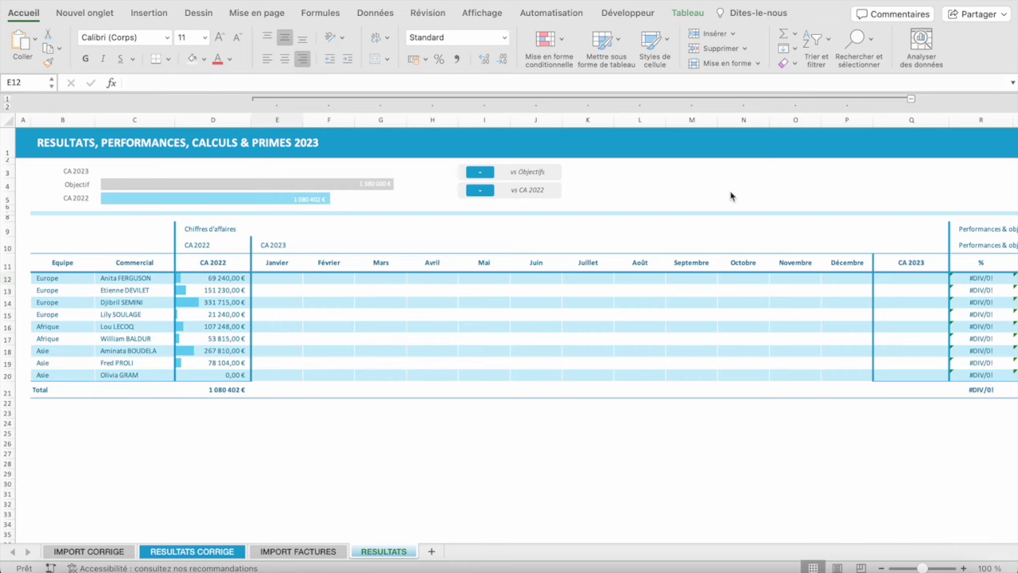
# - In E12, start =SOMME.SI.ENS from the =somm suggestions and switch to IMPORT FACTURES
pyautogui.click(280, 284)
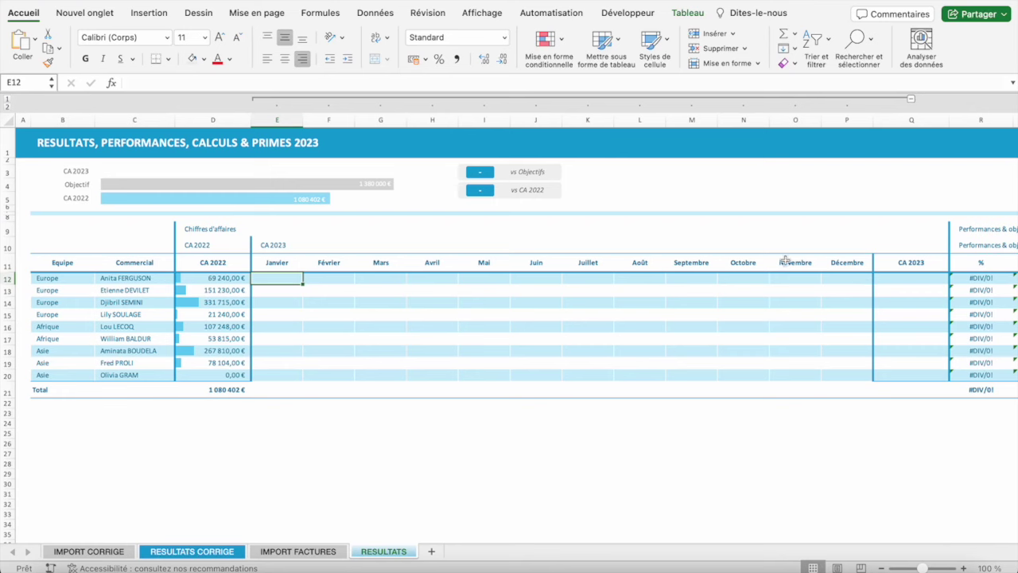
pyautogui.write('=s')
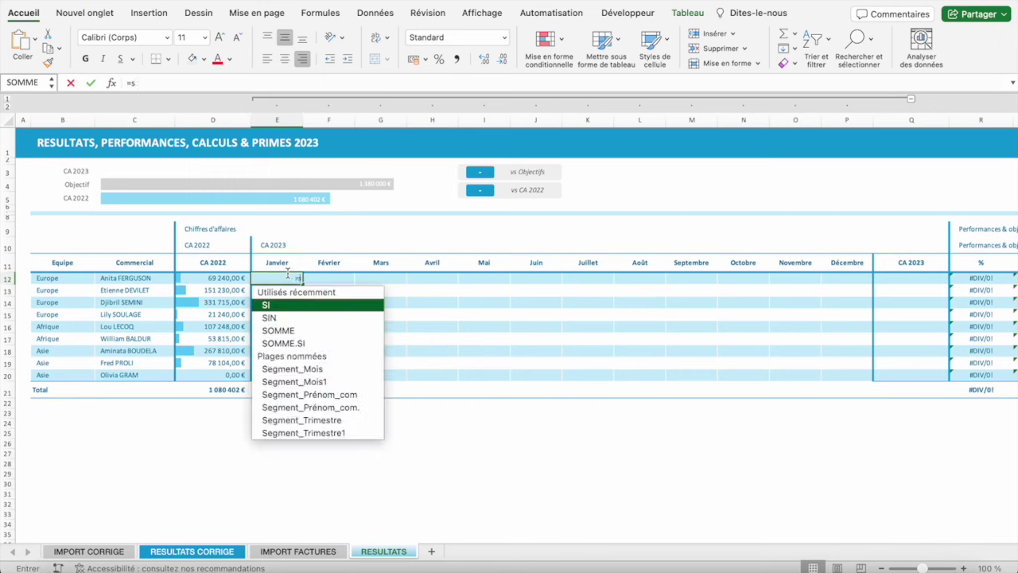
pyautogui.write('omm')
pyautogui.press('Down')
pyautogui.press('Down')
pyautogui.press('Down')
pyautogui.press('Down')
pyautogui.press('Down')
pyautogui.press('Down')
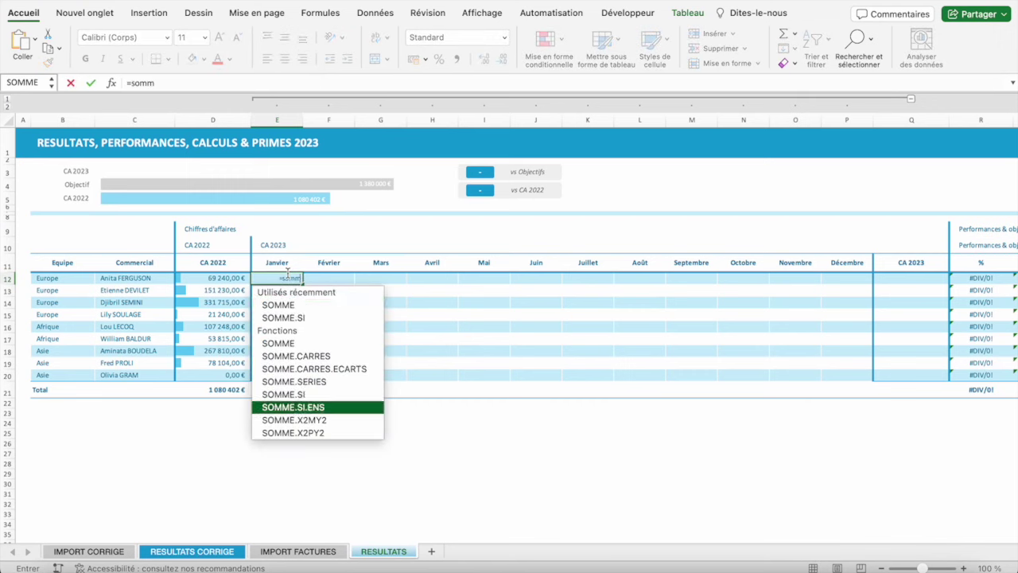
pyautogui.press('Tab')
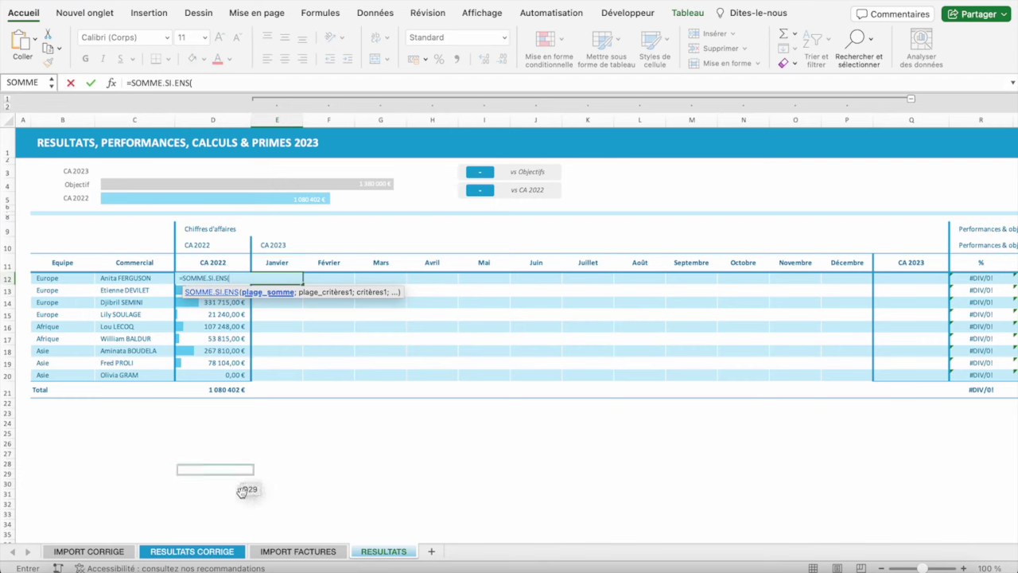
pyautogui.click(297, 552)
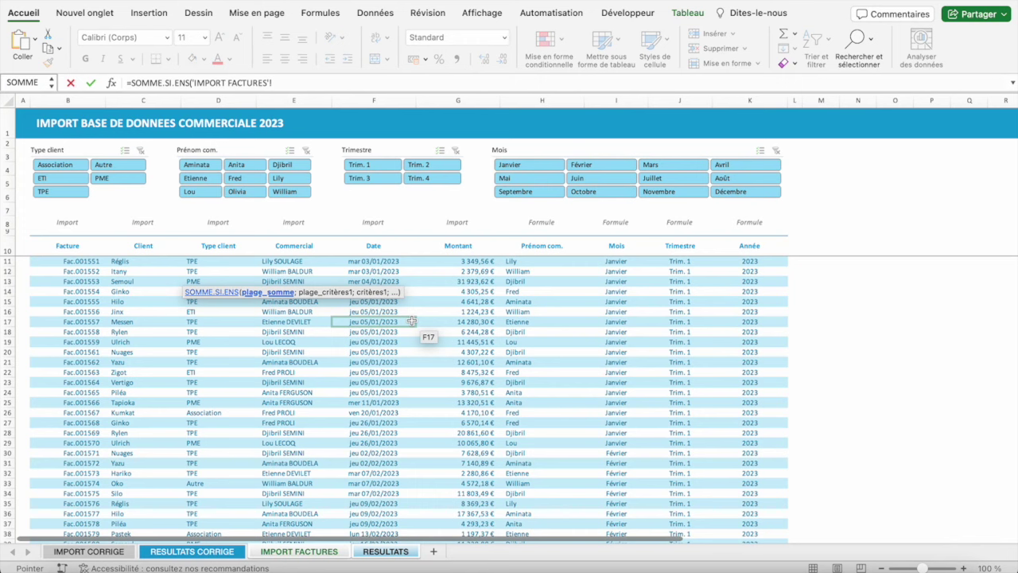
# - Remove the sheet prefix and set Tab_Factures[Montant] as the sum range
pyautogui.moveTo(273, 82); pyautogui.dragTo(193, 80)
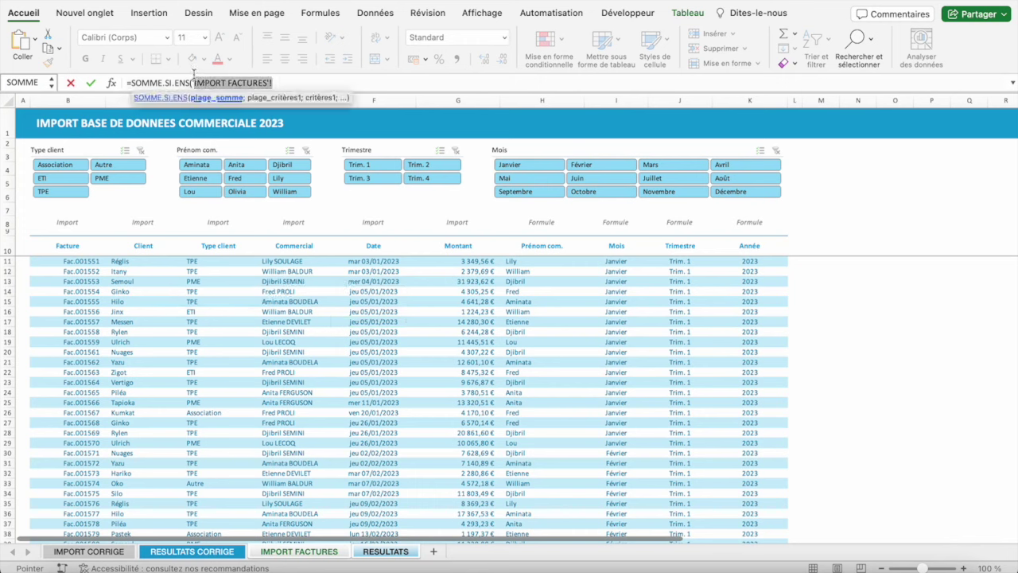
pyautogui.press('BackSpace')
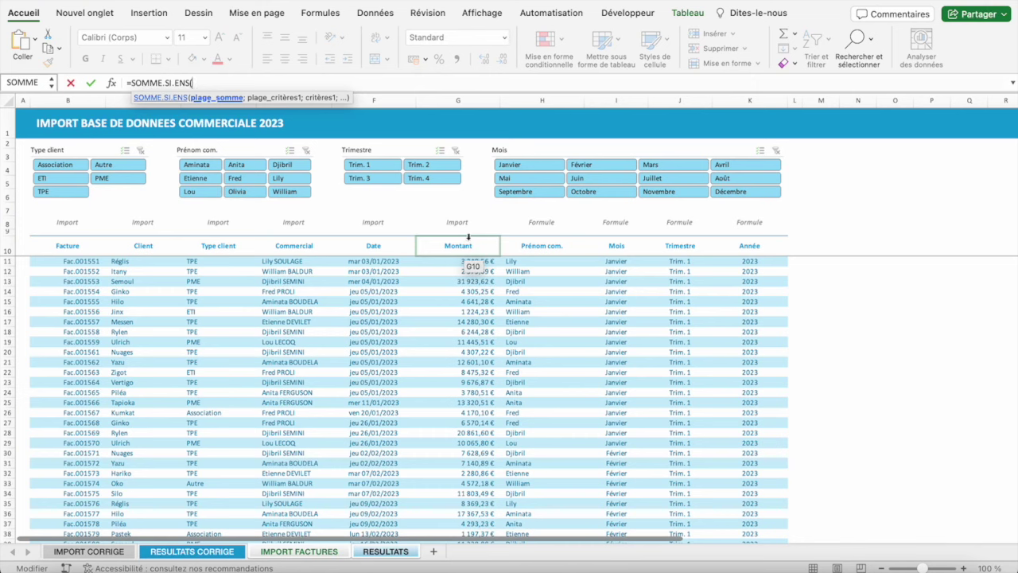
pyautogui.click(468, 237)
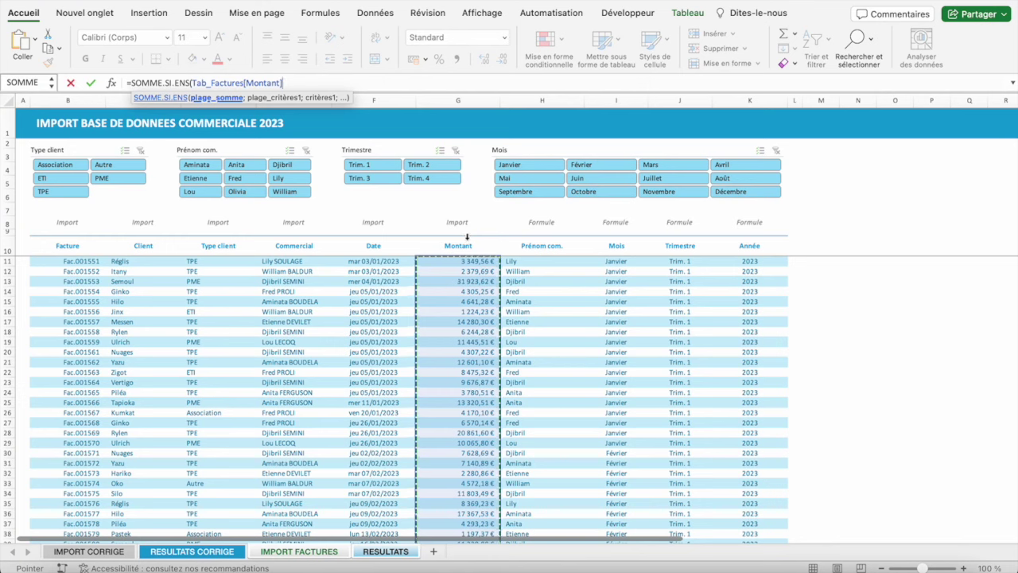
pyautogui.click(455, 265)
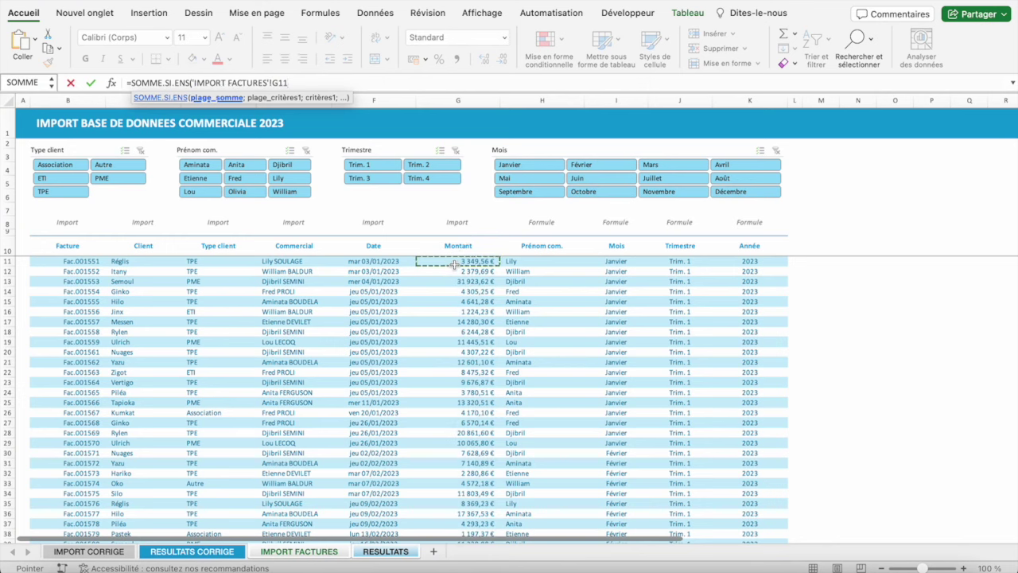
pyautogui.moveTo(455, 265); pyautogui.dragTo(470, 261)
pyautogui.hotkey('ctrl', 'shift', 'Down')
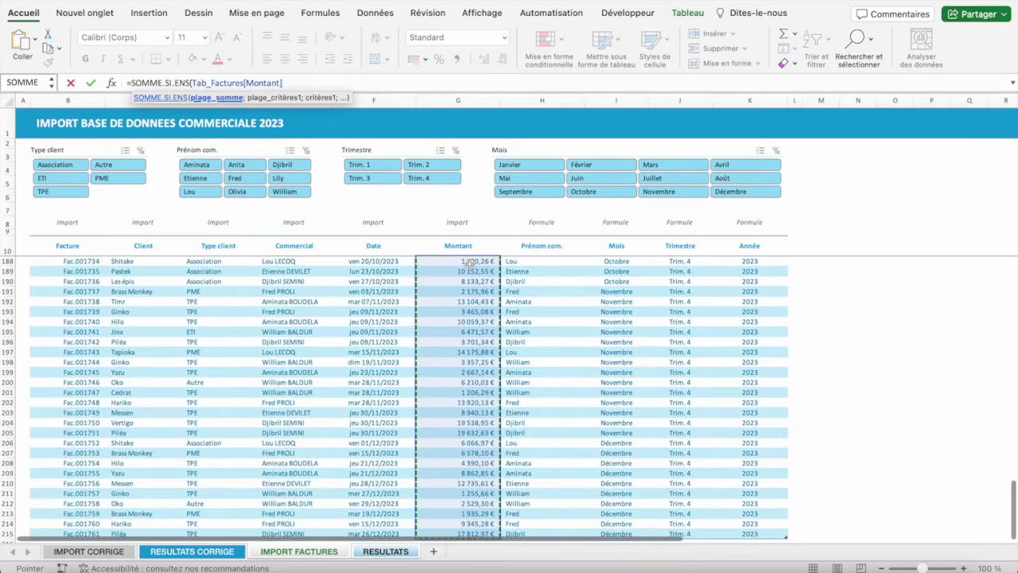
pyautogui.write(';')
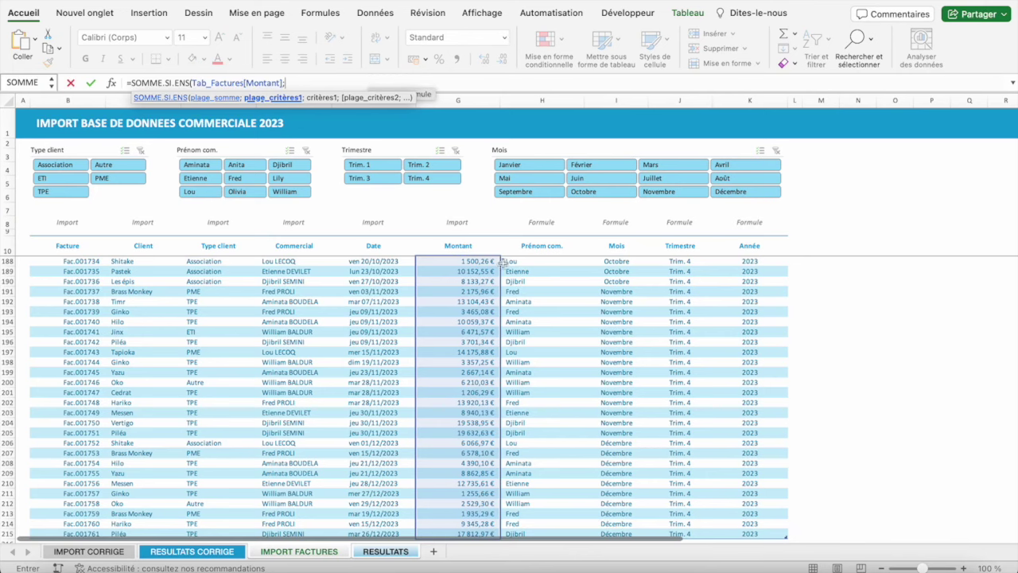
# - Add Tab_Factures[Mois] as criteria range matched against the RESULTATS Janvier header
pyautogui.scroll(20, 619, 298)
pyautogui.scroll(3, 619, 297)
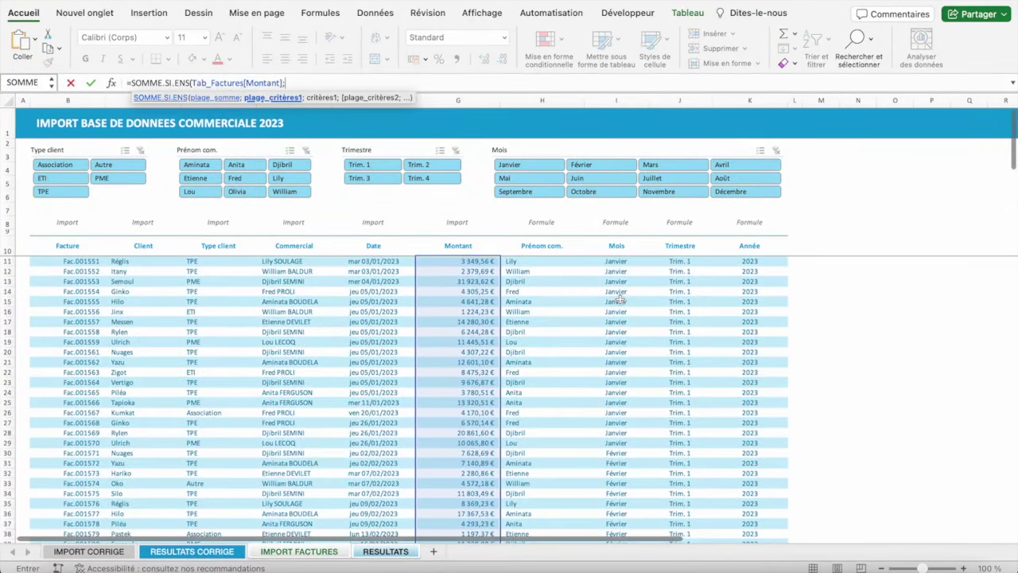
pyautogui.click(623, 239)
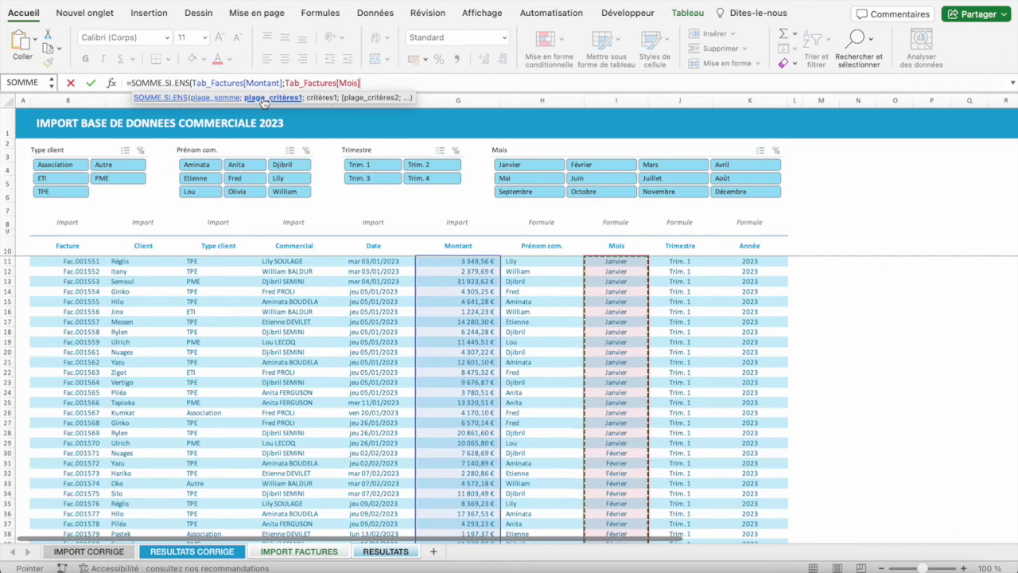
pyautogui.write(';')
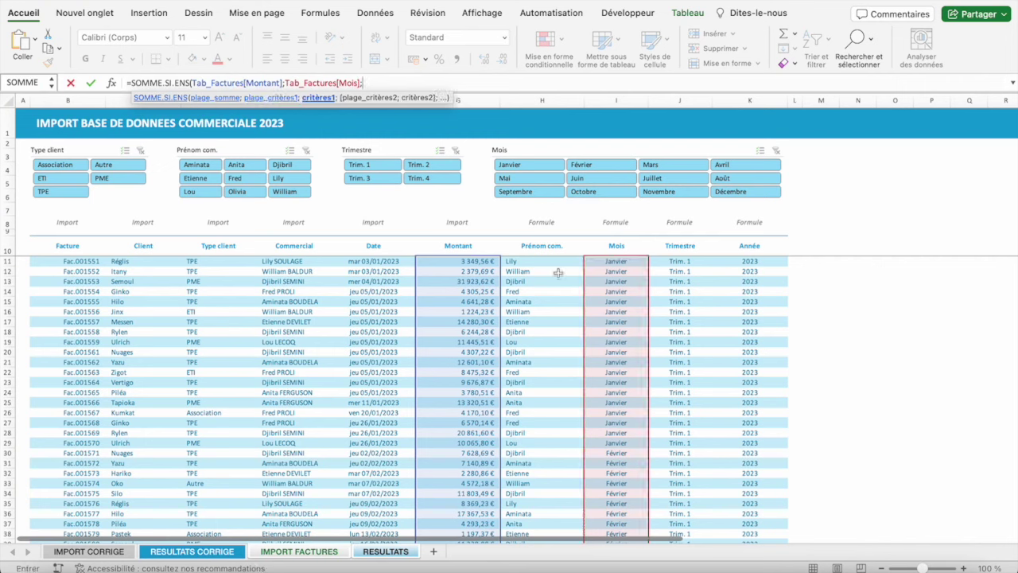
pyautogui.click(385, 551)
pyautogui.click(292, 259)
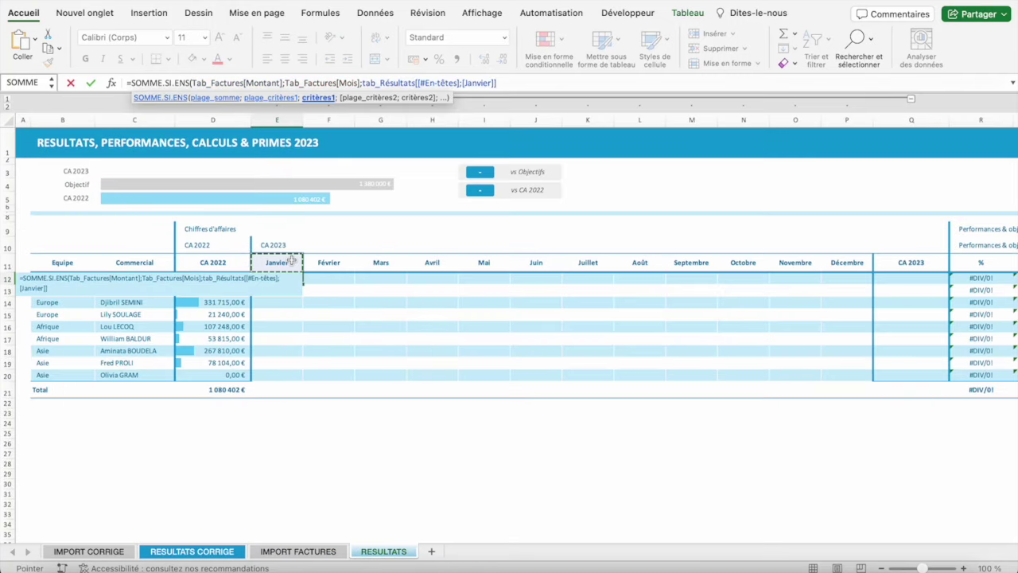
# - Commit the formula, filling Janvier with 173622,89, then append a semicolon to E12's formula
pyautogui.press('Return')
pyautogui.press('Up')
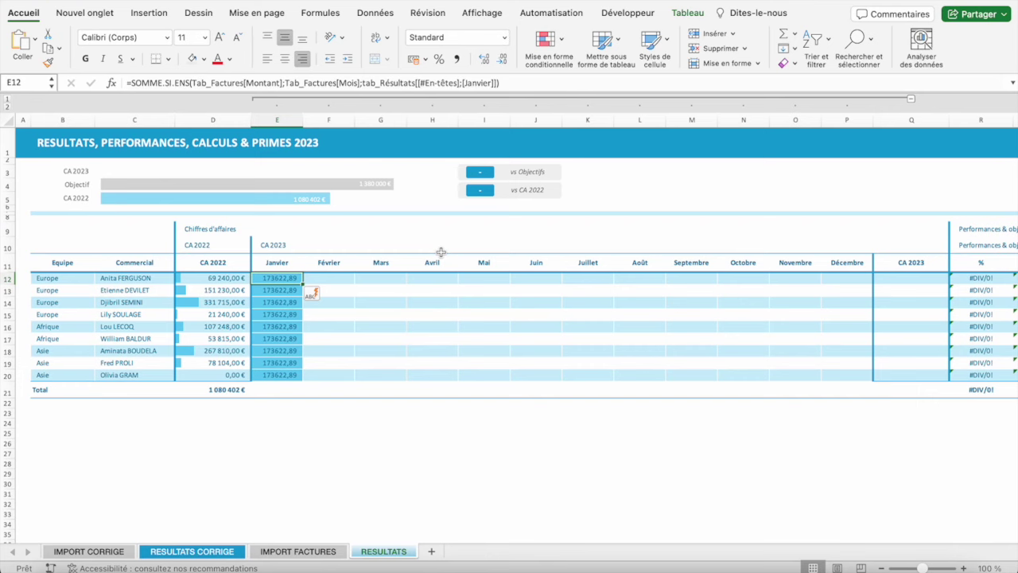
pyautogui.click(520, 79)
pyautogui.write(';')
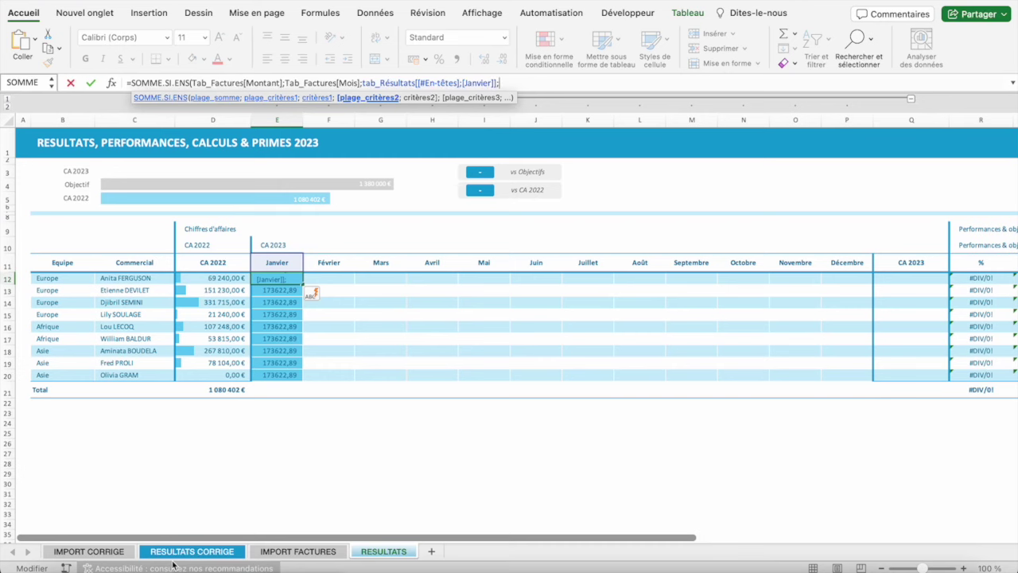
pyautogui.click(305, 555)
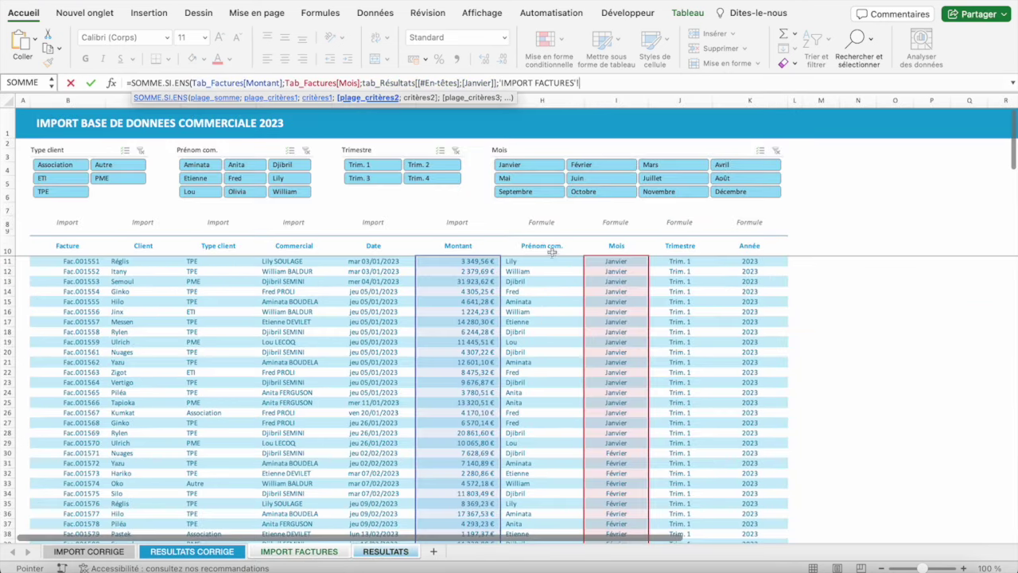
pyautogui.click(302, 236)
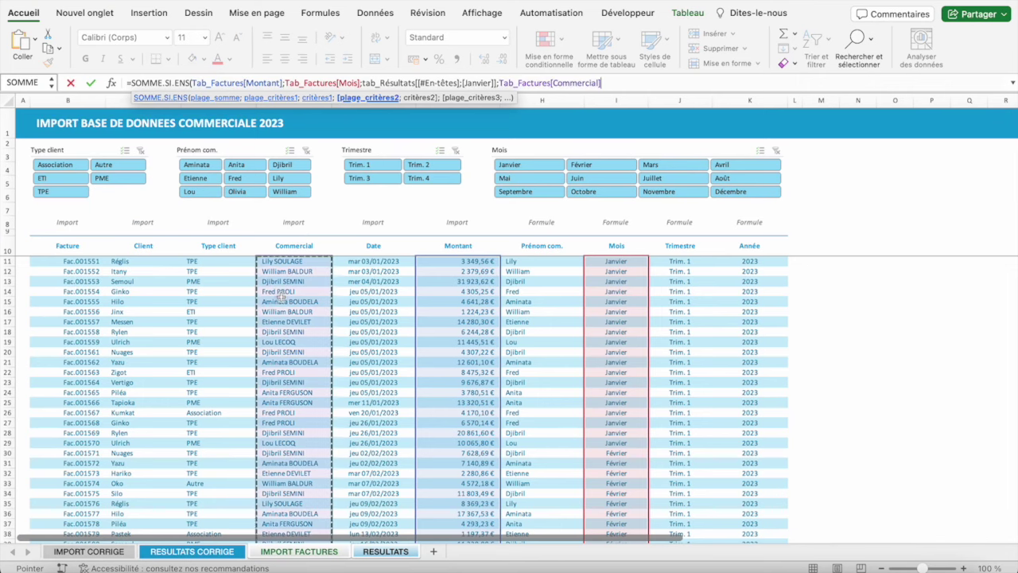
pyautogui.write(';')
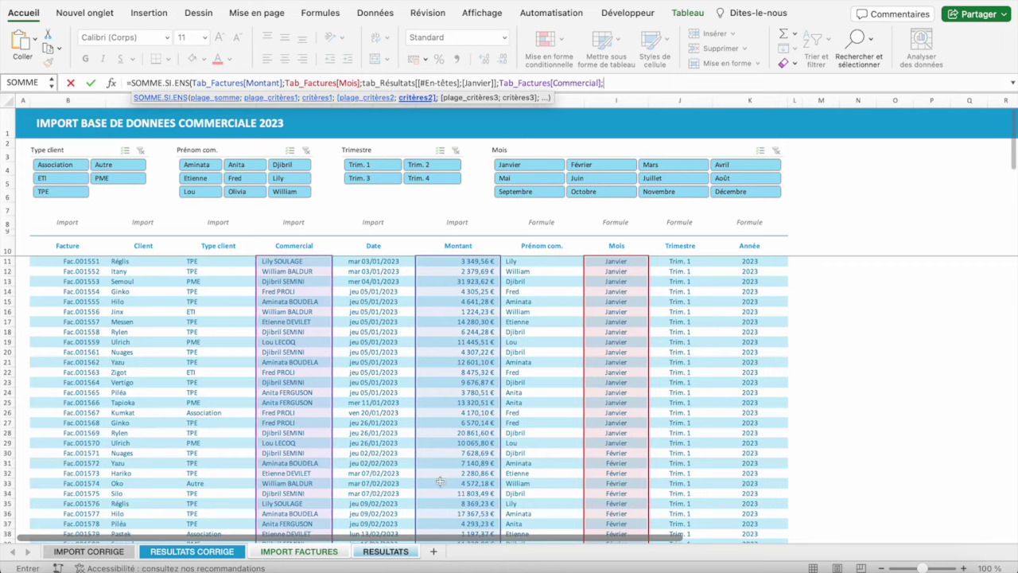
pyautogui.click(388, 551)
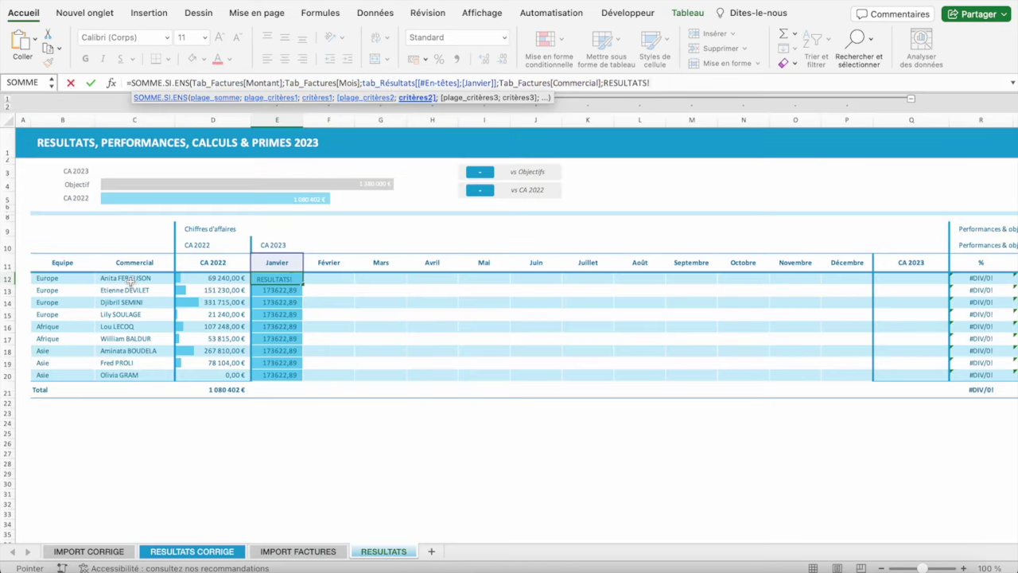
pyautogui.click(129, 279)
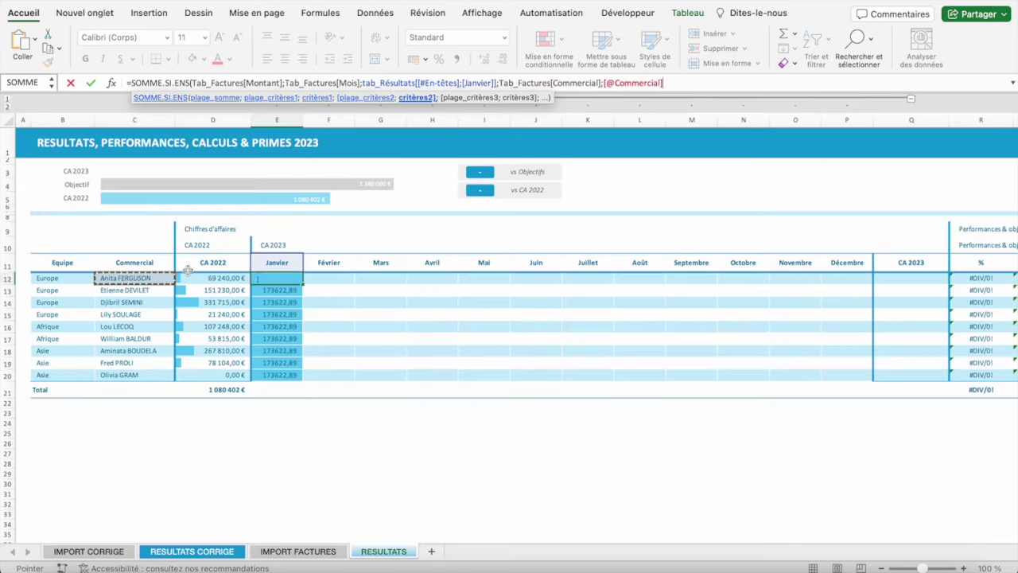
pyautogui.write(')')
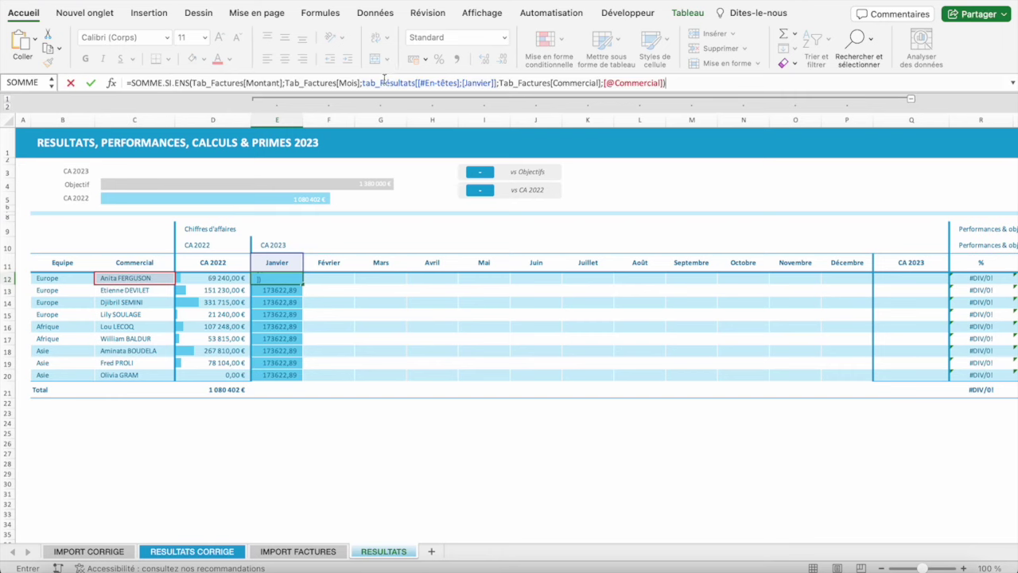
# - Compare with the RESULTATS CORRIGE and IMPORT FACTURES sheets, then return to RESULTATS
pyautogui.click(212, 552)
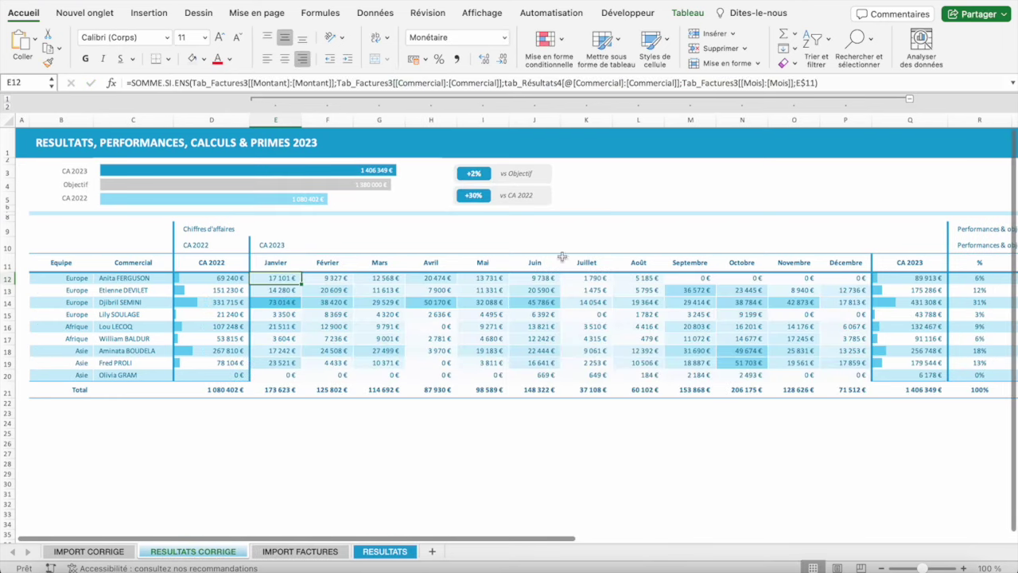
pyautogui.click(300, 551)
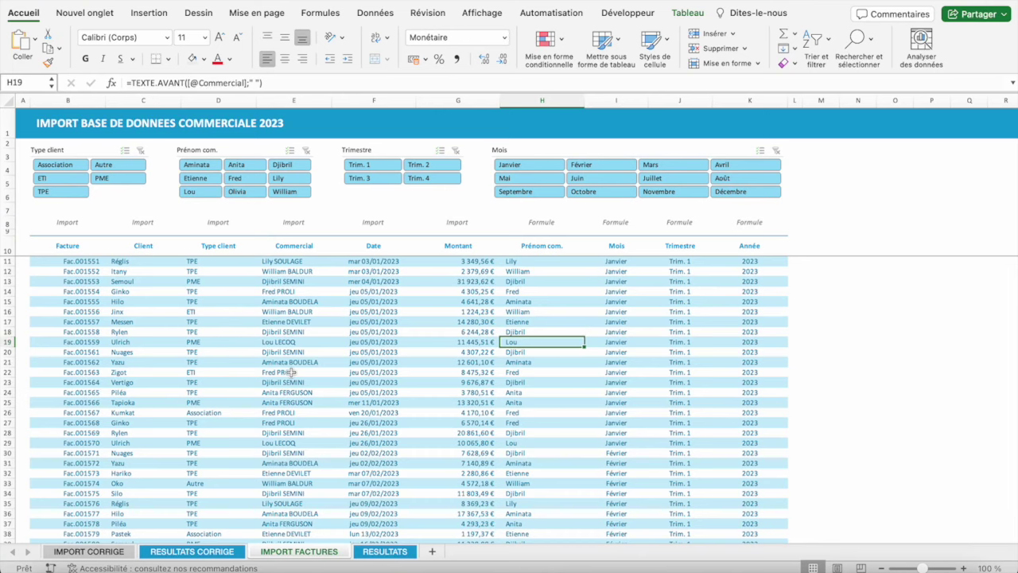
pyautogui.click(384, 551)
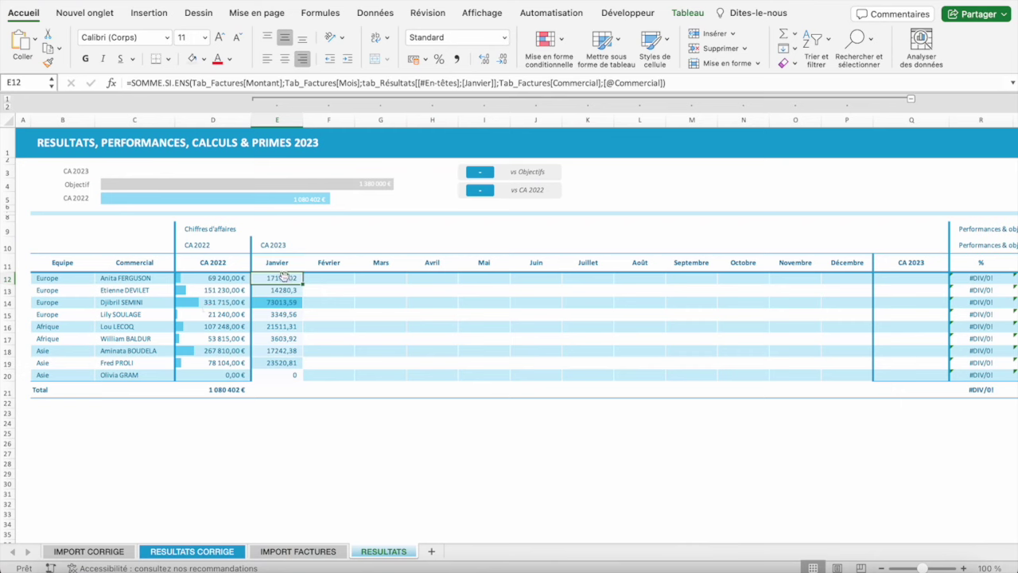
# - Check the individual salespeople's January totals in the Janvier column
pyautogui.moveTo(285, 277); pyautogui.dragTo(283, 363)
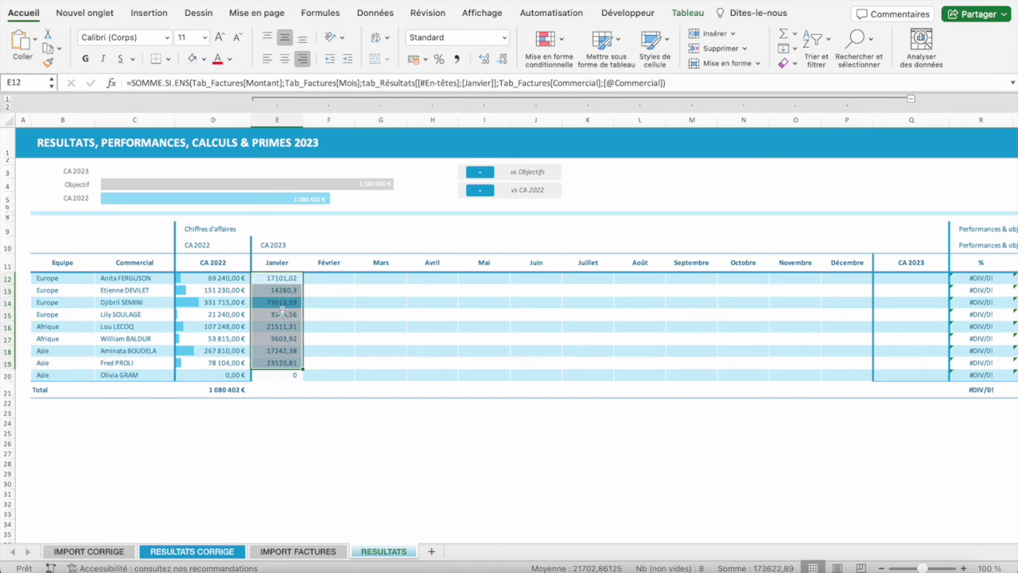
pyautogui.click(277, 278)
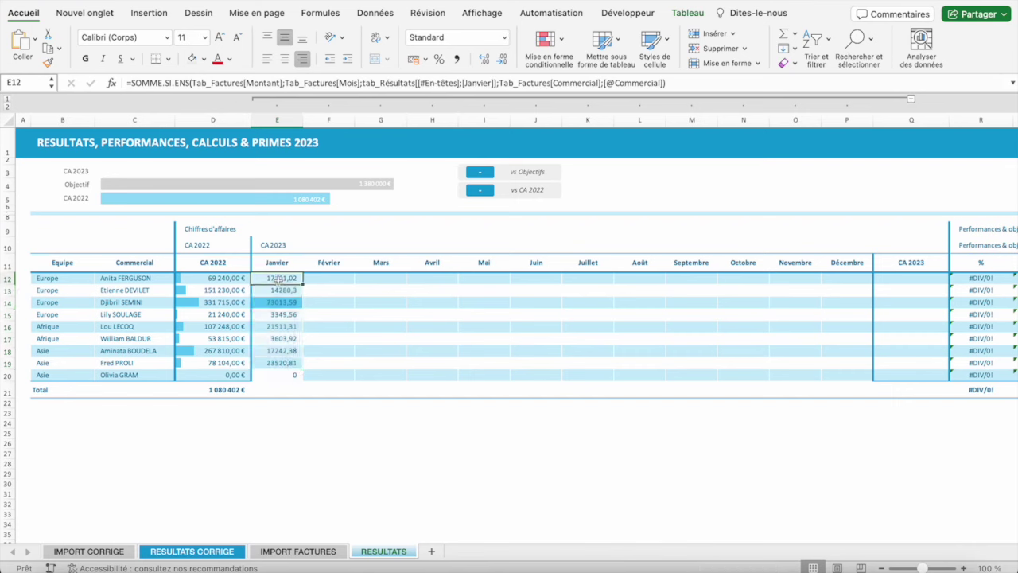
pyautogui.click(274, 291)
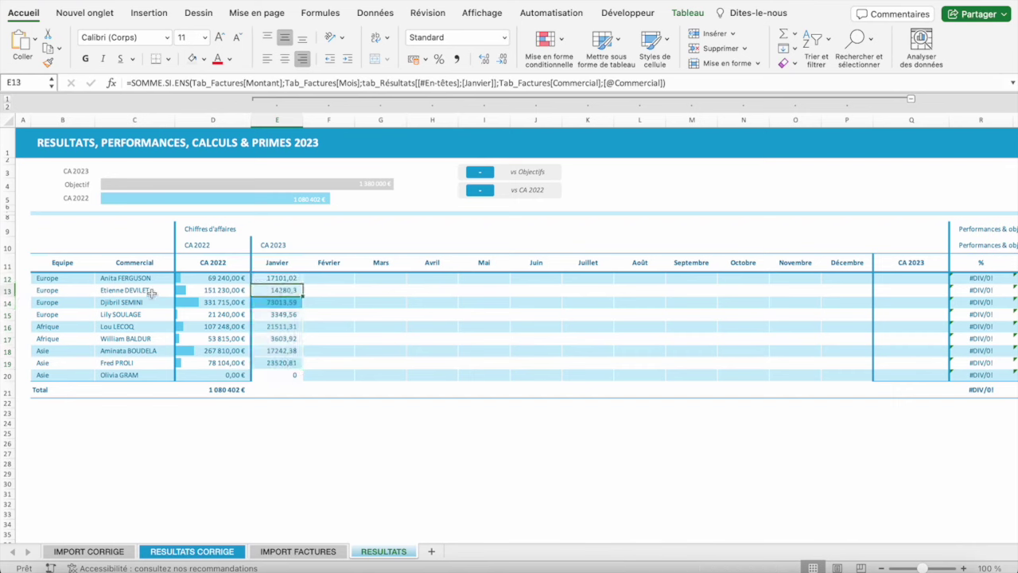
pyautogui.click(292, 279)
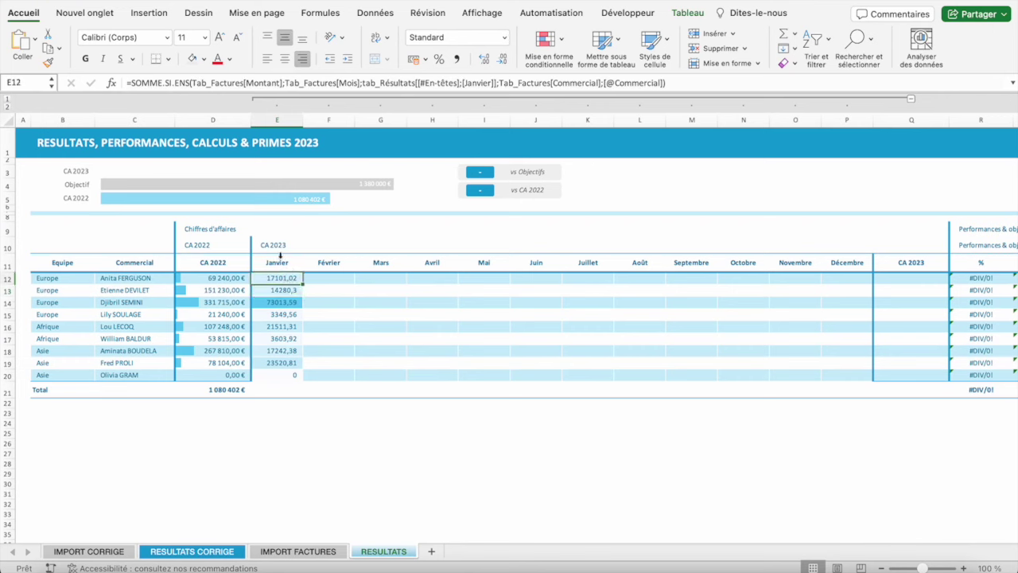
# - Set the Total row's Janvier cell to Somme, giving 173622,89
pyautogui.click(288, 390)
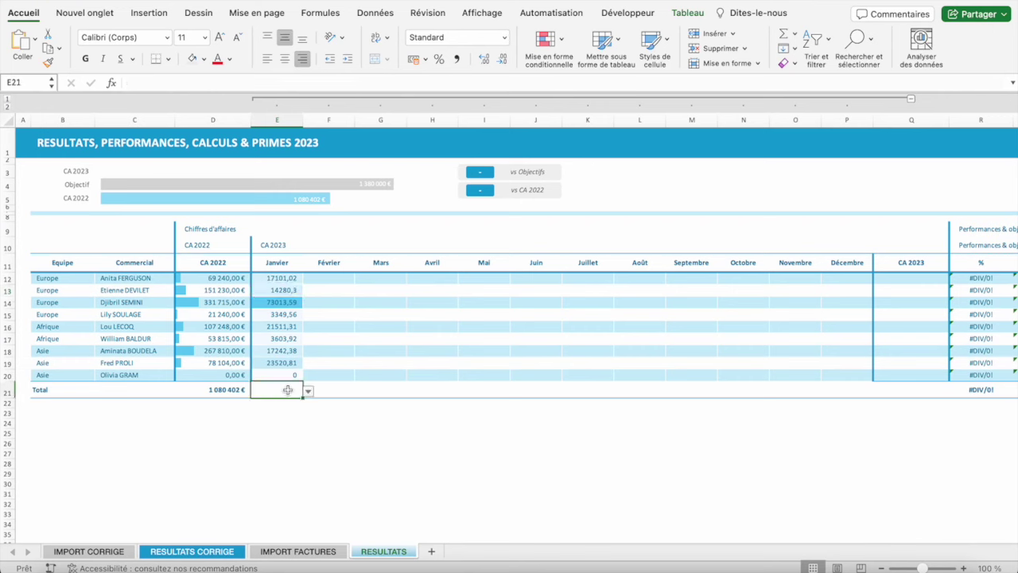
pyautogui.click(308, 391)
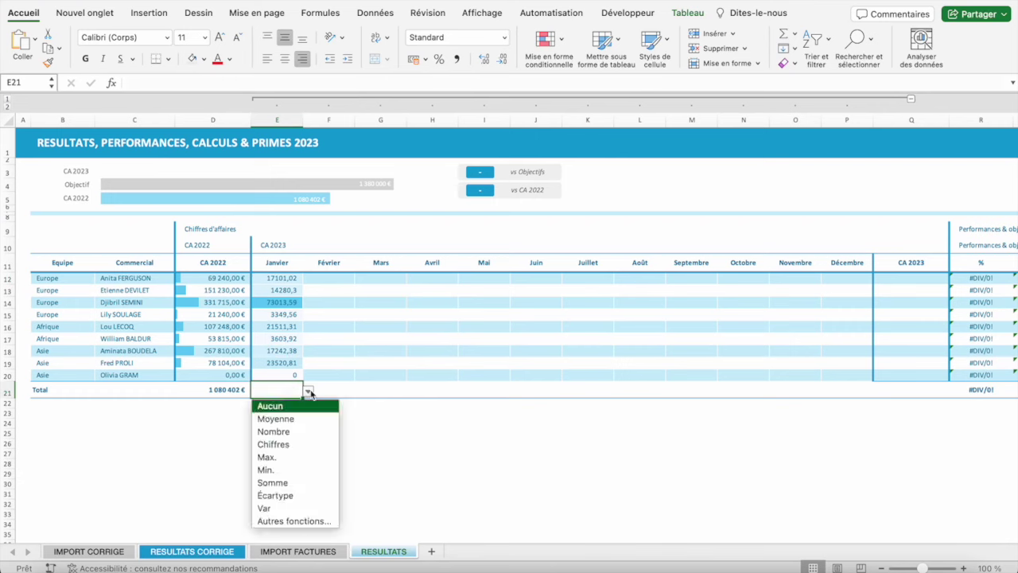
pyautogui.click(302, 482)
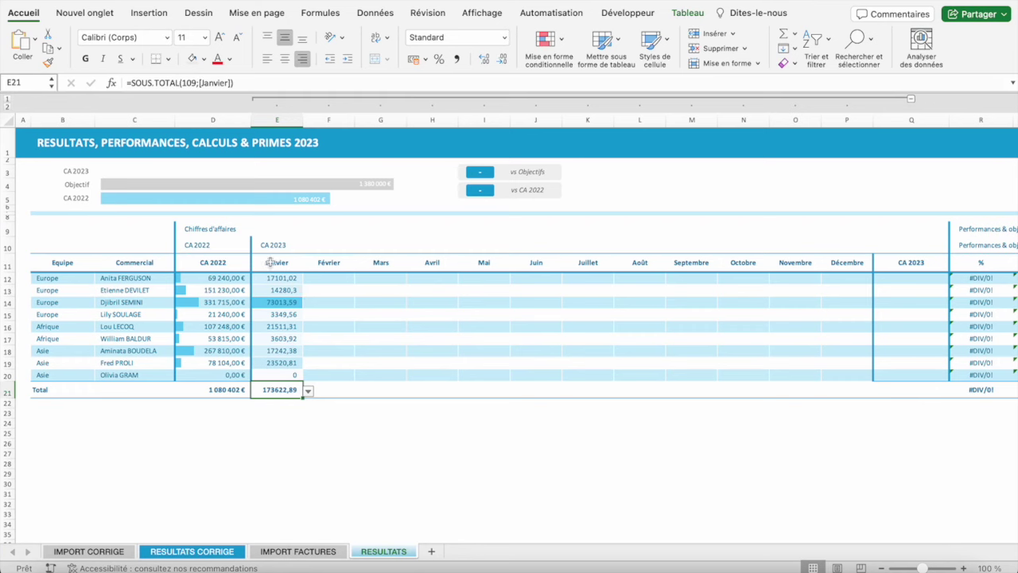
pyautogui.moveTo(270, 278); pyautogui.dragTo(279, 374)
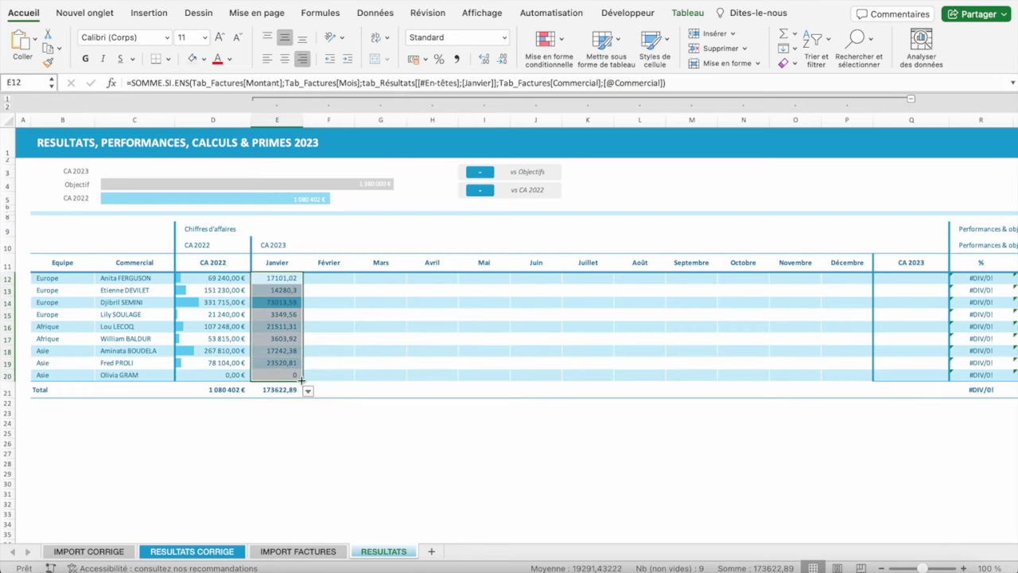
# - Fill the Janvier formulas across to Décembre and inspect the resulting Février formula
pyautogui.moveTo(301, 380); pyautogui.dragTo(854, 375)
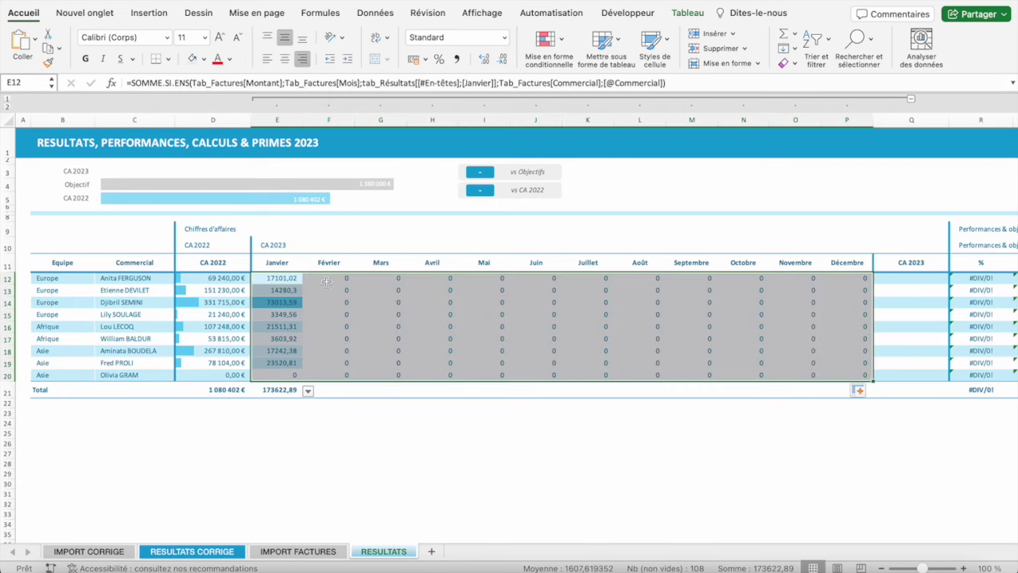
pyautogui.click(289, 278)
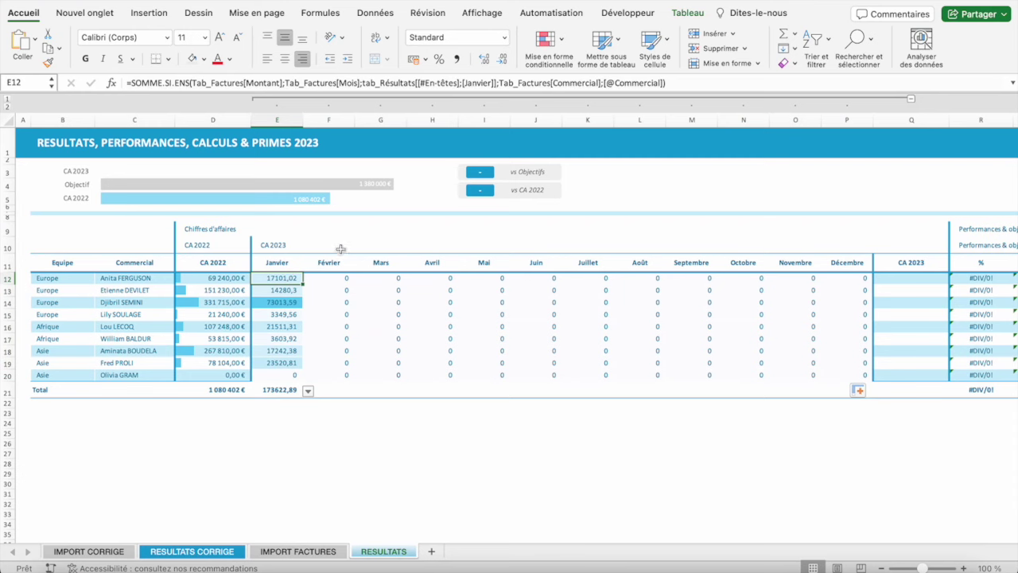
pyautogui.click(340, 277)
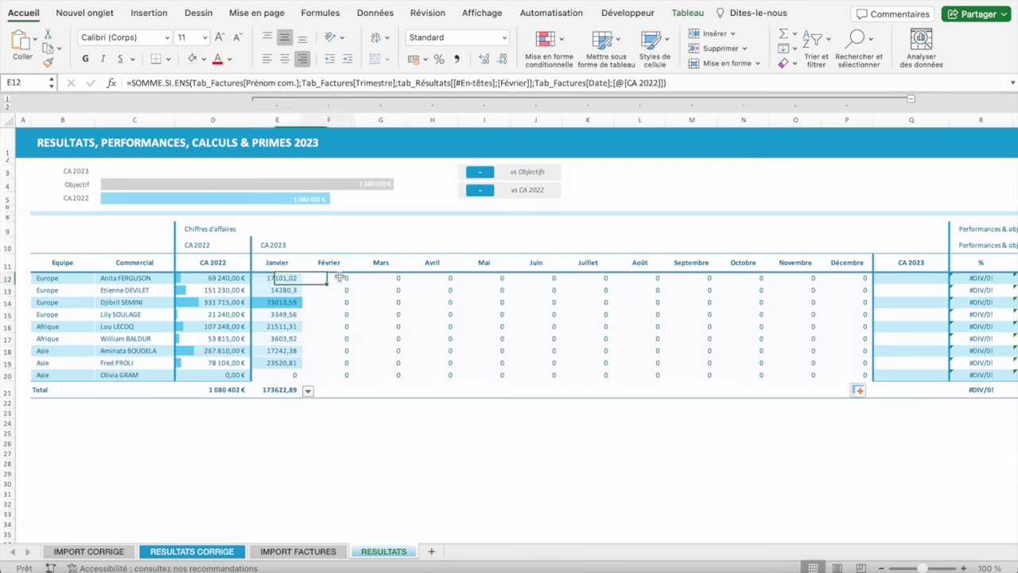
pyautogui.click(257, 83)
pyautogui.click(380, 83)
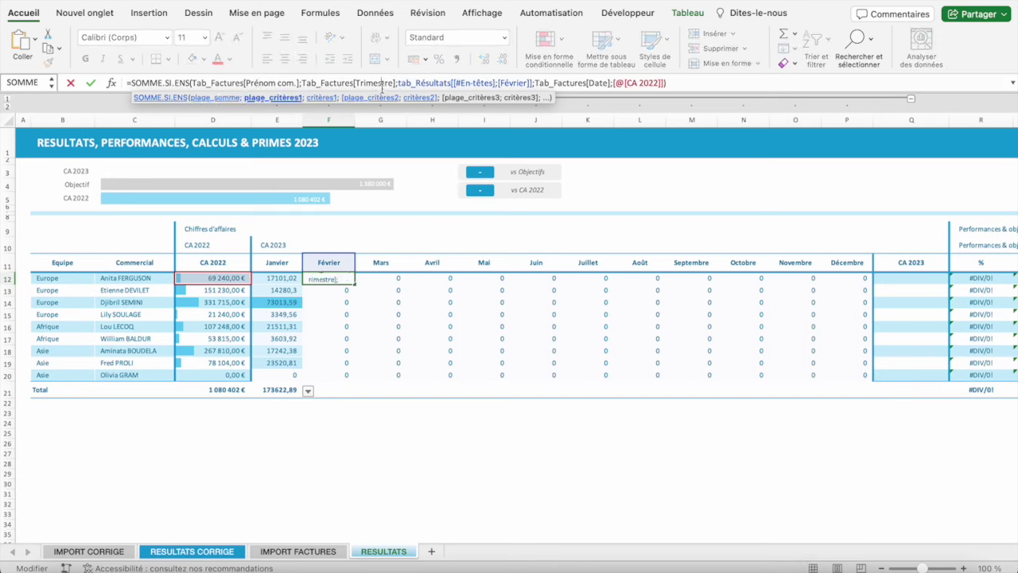
pyautogui.press('Escape')
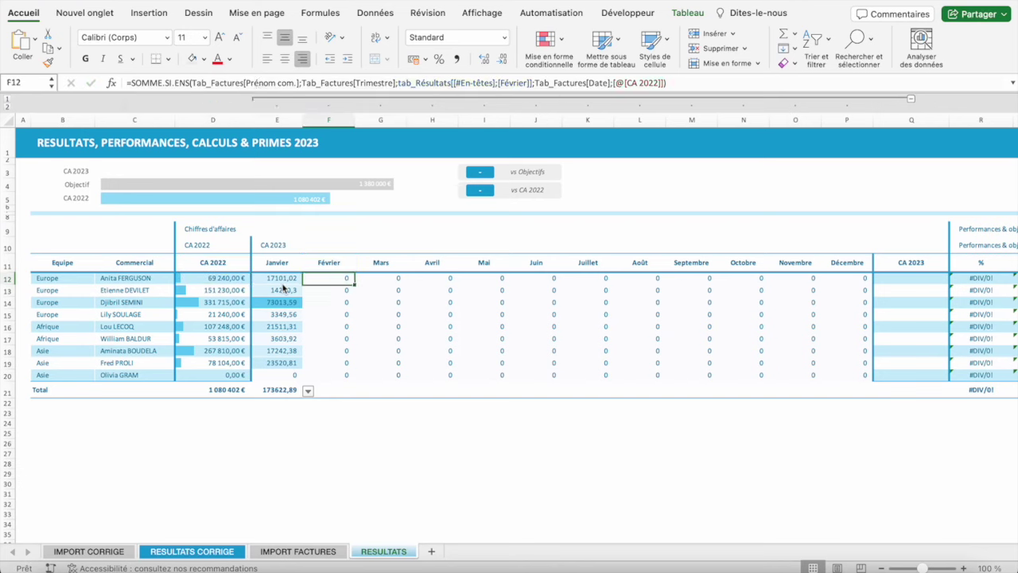
# - Copy the E12 Janvier formula and paste it across F12:P12
pyautogui.click(283, 280)
pyautogui.hotkey('ctrl', 'c')
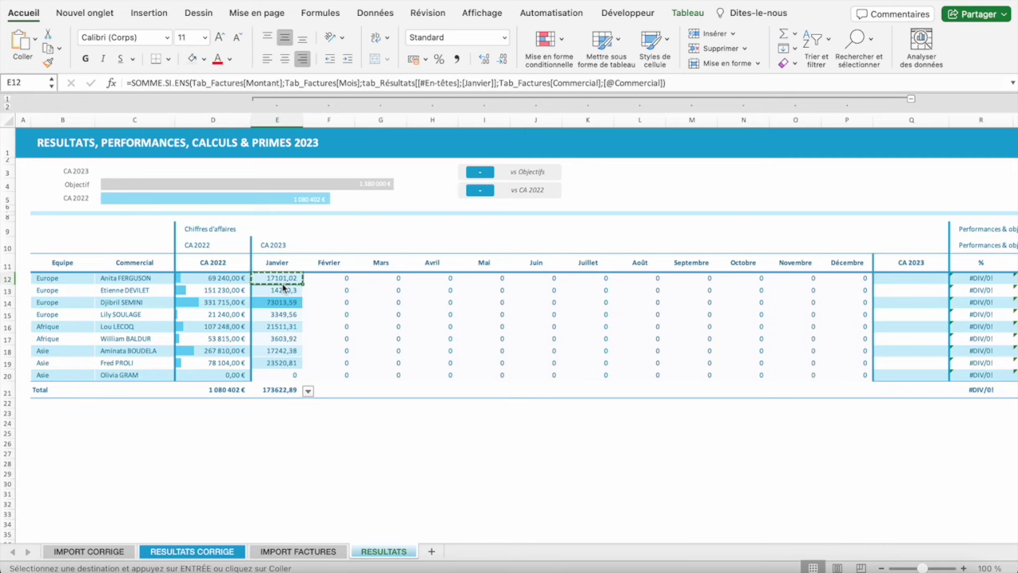
pyautogui.hotkey('shift', 'Right')
pyautogui.hotkey('shift', 'Right')
pyautogui.hotkey('shift', 'Right')
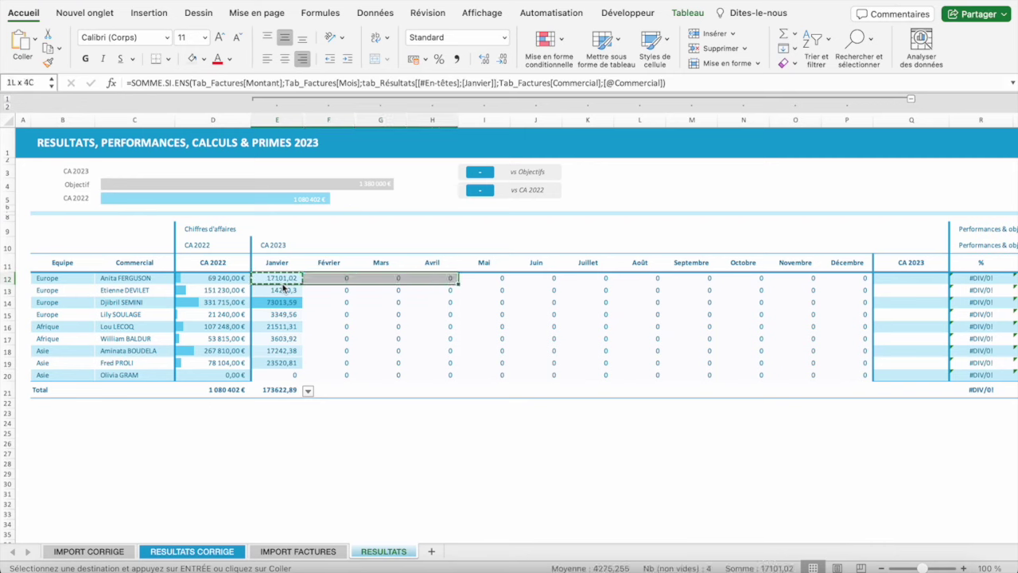
pyautogui.hotkey('shift', 'Right')
pyautogui.hotkey('shift', 'Right')
pyautogui.hotkey('shift', 'Right')
pyautogui.hotkey('shift', 'Right')
pyautogui.hotkey('shift', 'Right')
pyautogui.hotkey('shift', 'Right')
pyautogui.hotkey('shift', 'Right')
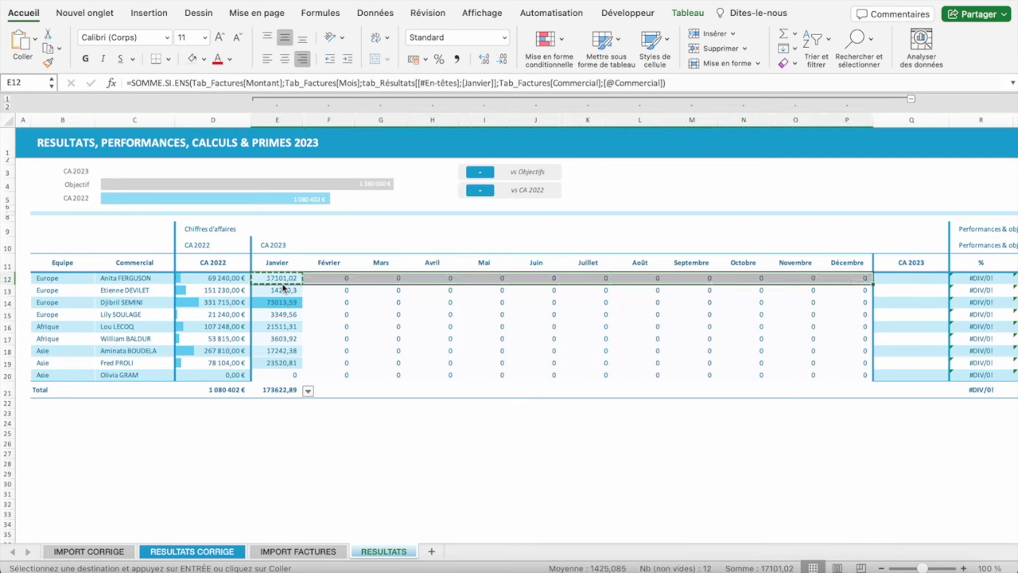
pyautogui.hotkey('ctrl', 'v')
pyautogui.press('Escape')
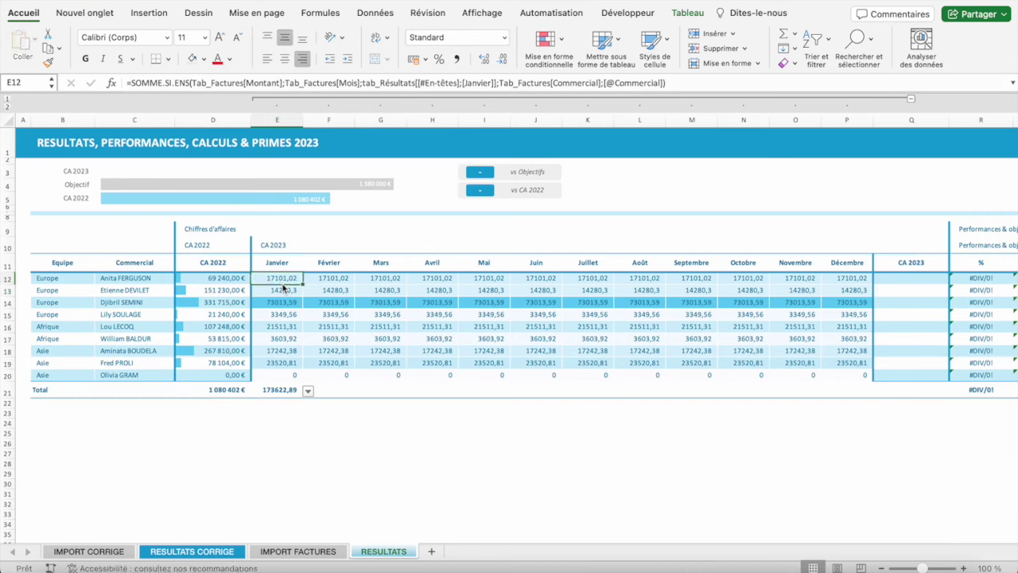
# - Review the Janvier SOMME.SI.ENS formula and select its fixed month-header criterion
pyautogui.doubleClick(249, 83)
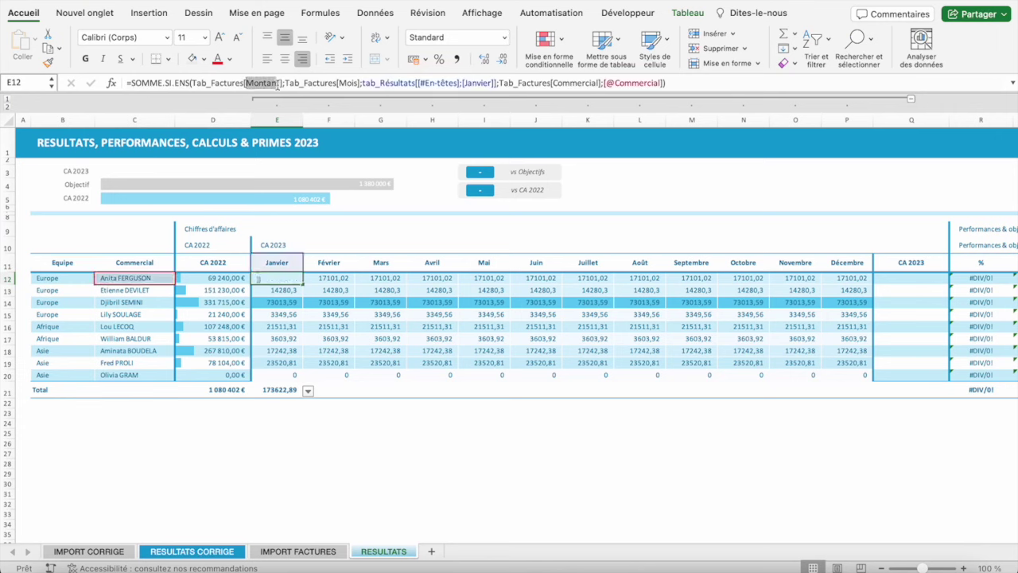
pyautogui.write('t')
pyautogui.doubleClick(344, 82)
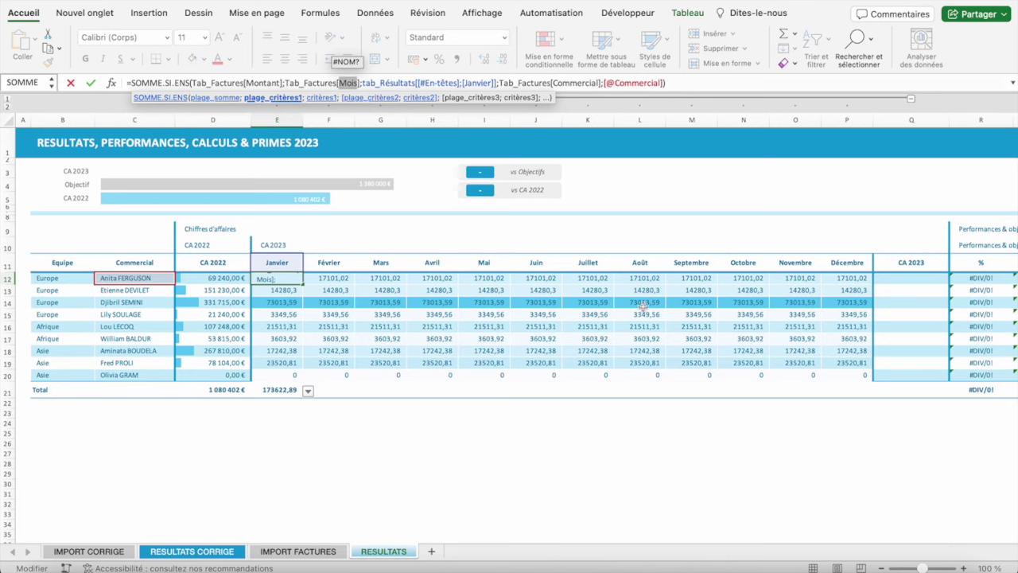
pyautogui.press('Return')
pyautogui.press('Down')
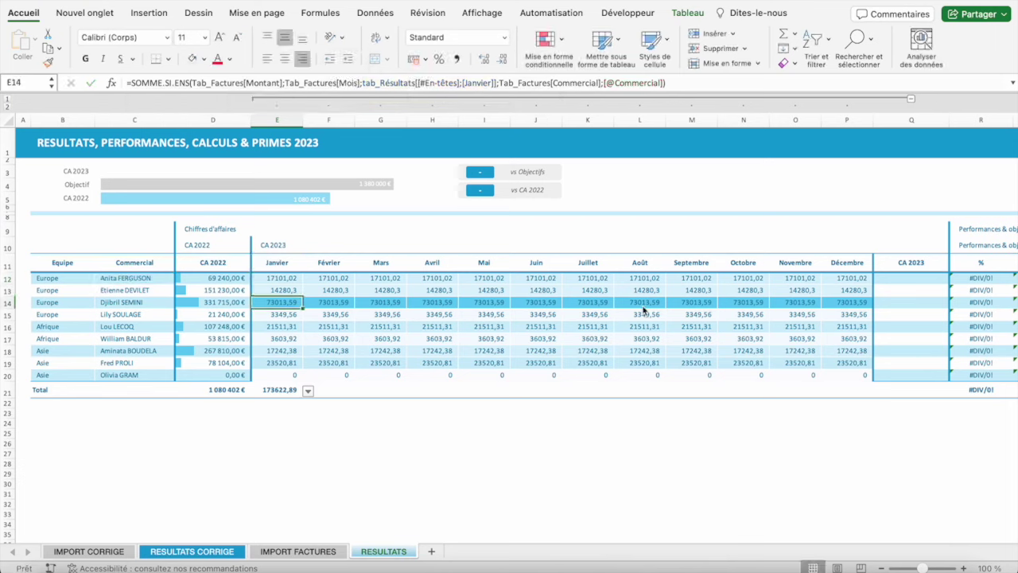
pyautogui.press('Down')
pyautogui.press('Down')
pyautogui.press('Down')
pyautogui.press('Up')
pyautogui.press('Up')
pyautogui.press('Up')
pyautogui.press('Up')
pyautogui.press('Up')
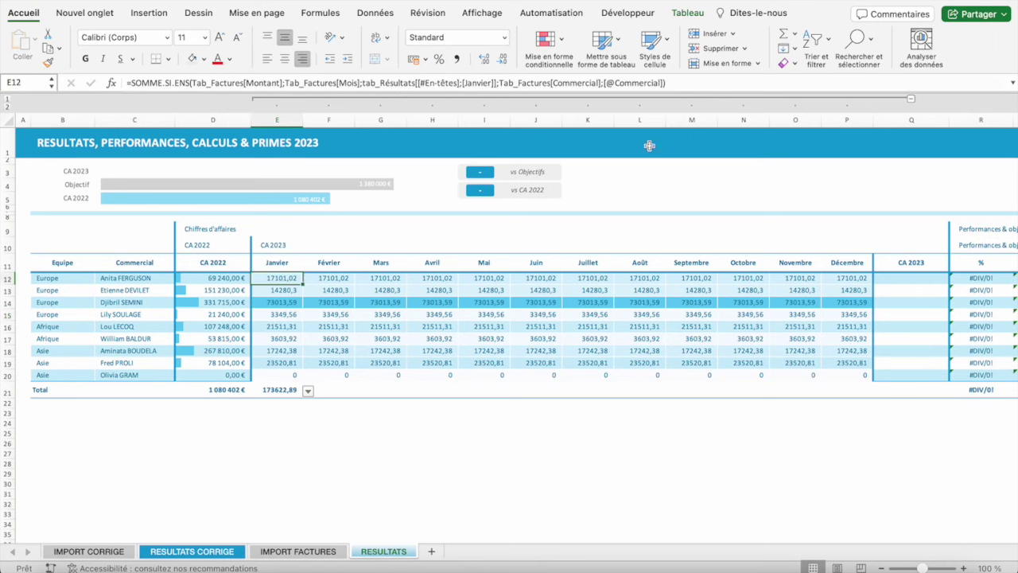
pyautogui.moveTo(497, 83); pyautogui.dragTo(363, 83)
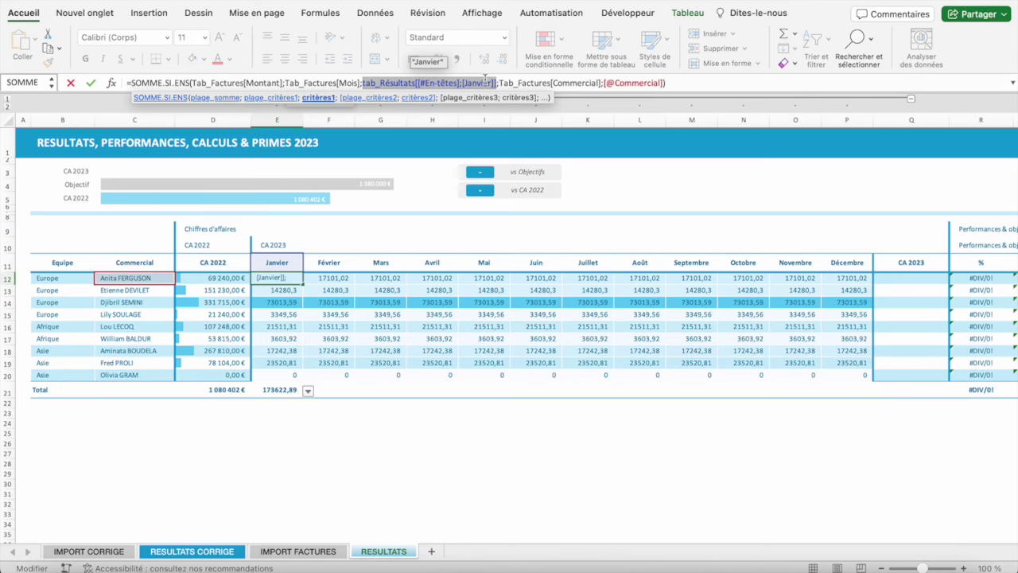
# - Replace the month-header criterion with E11 in the E12 formula
pyautogui.press('BackSpace')
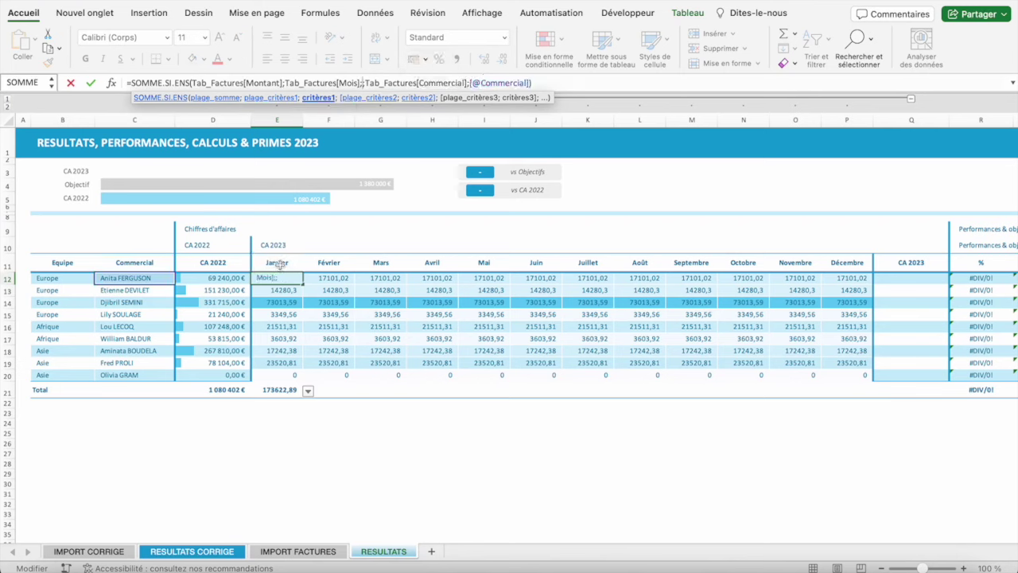
pyautogui.write('E')
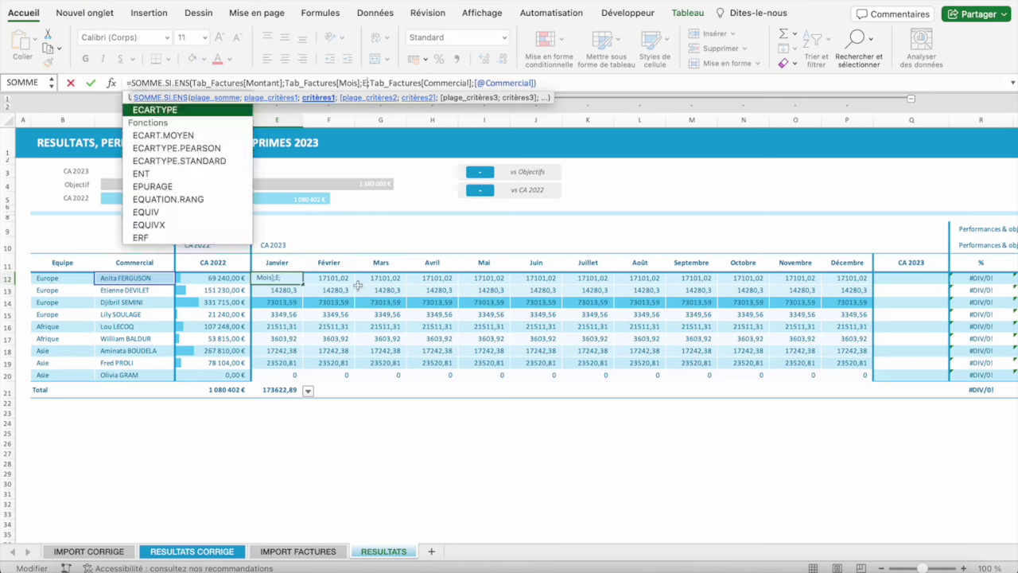
pyautogui.write('11')
pyautogui.hotkey('ctrl', 'Return')
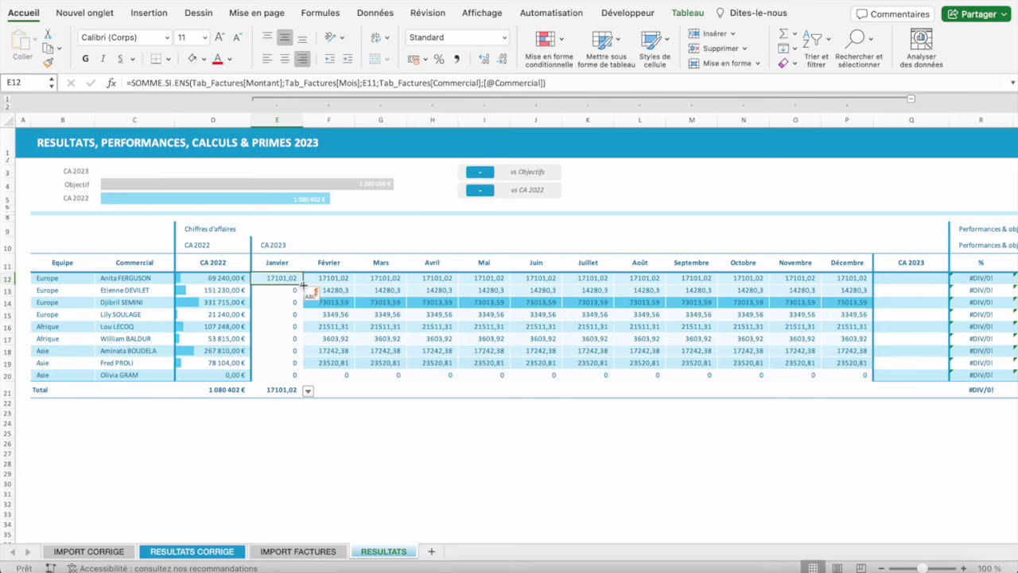
# - Copy the E12 formula across F12:P12 through Décembre
pyautogui.hotkey('ctrl', 'c')
pyautogui.hotkey('shift', 'Right')
pyautogui.hotkey('ctrl', 'shift', 'Right')
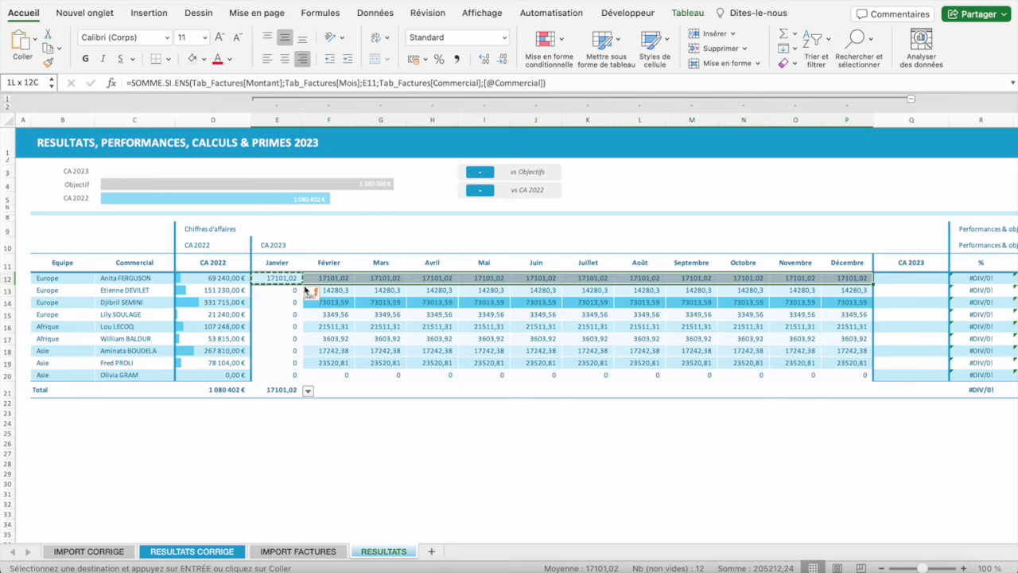
pyautogui.hotkey('shift', 'Left')
pyautogui.hotkey('shift', 'Right')
pyautogui.press('Return')
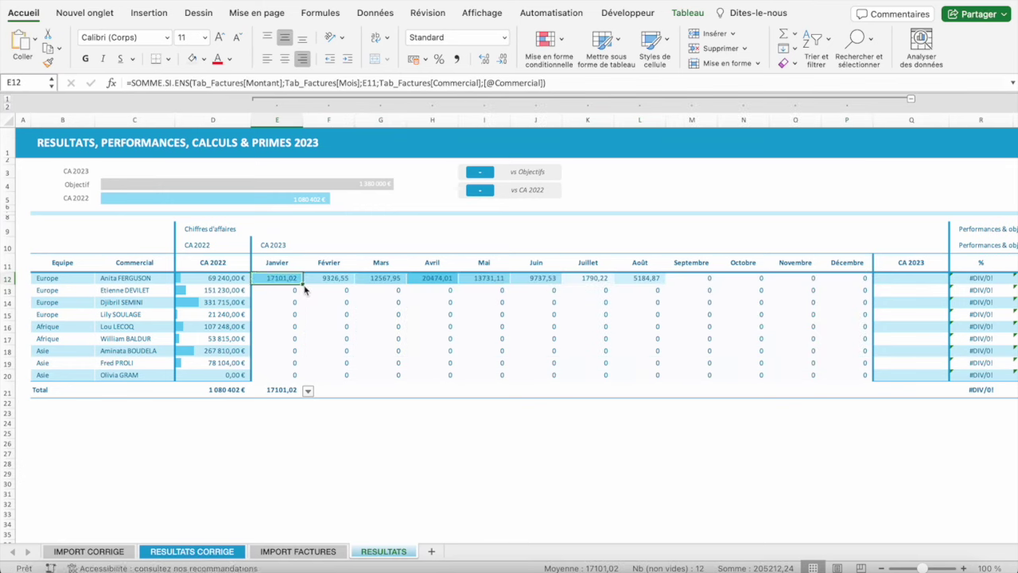
pyautogui.press('Right')
pyautogui.press('Right')
pyautogui.press('Right')
pyautogui.press('Right')
pyautogui.press('Right')
pyautogui.press('Right')
pyautogui.press('Right')
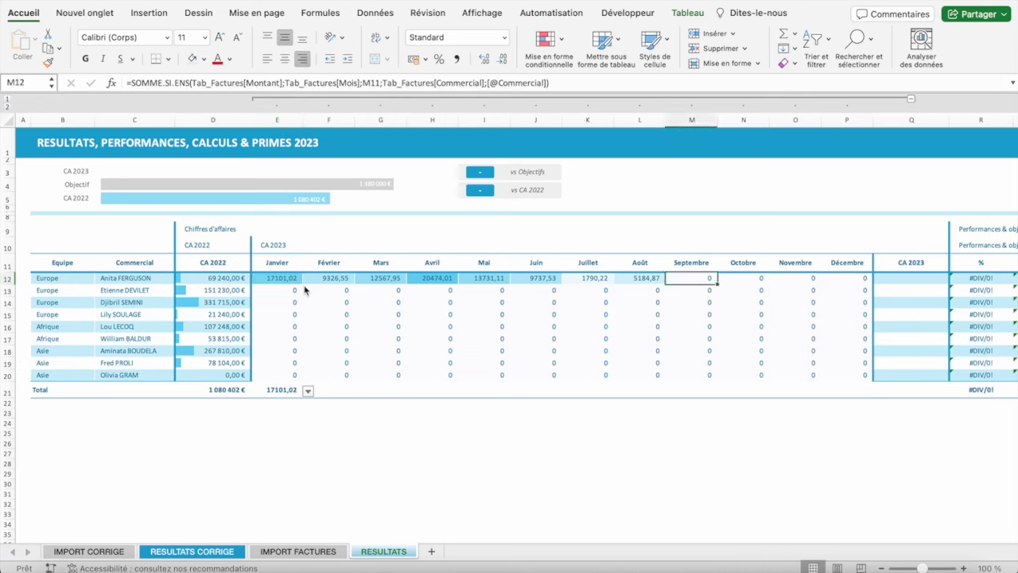
pyautogui.press('Left')
pyautogui.press('Left')
pyautogui.press('Left')
pyautogui.press('Left')
pyautogui.press('Left')
pyautogui.press('Left')
pyautogui.press('Left')
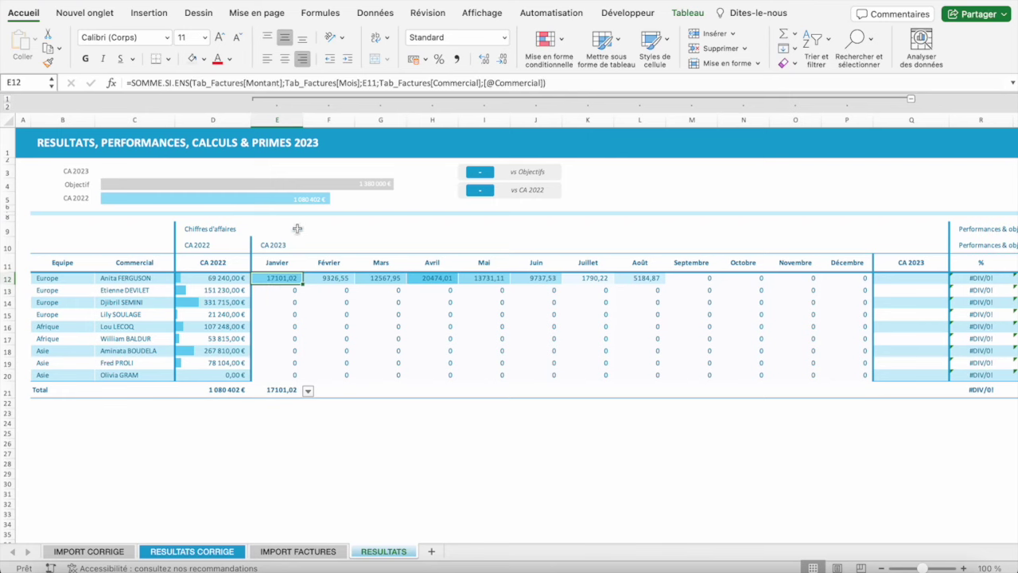
# - Compare the formulas of several salespeople in the Janvier column
pyautogui.click(273, 291)
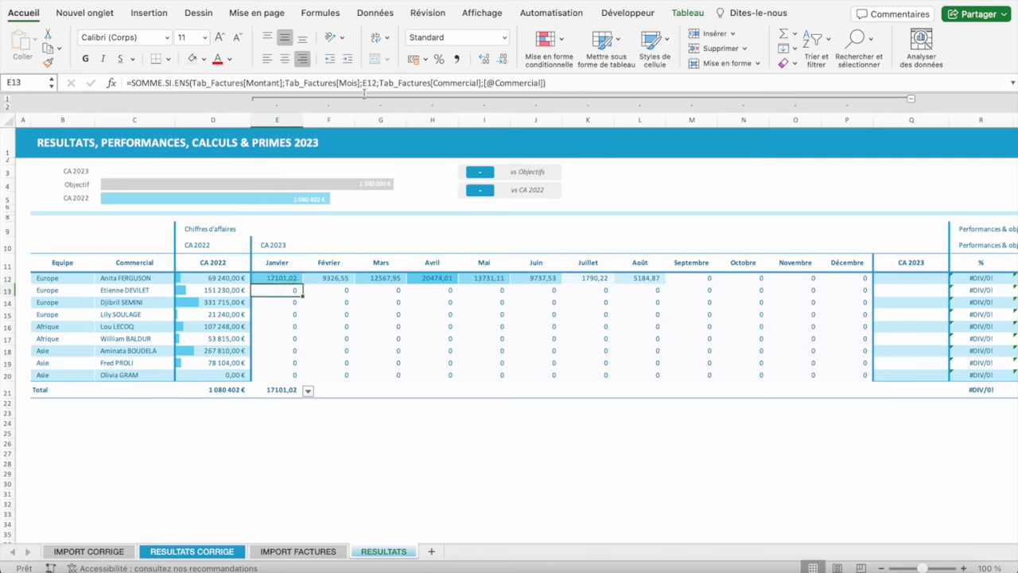
pyautogui.click(284, 312)
pyautogui.click(284, 302)
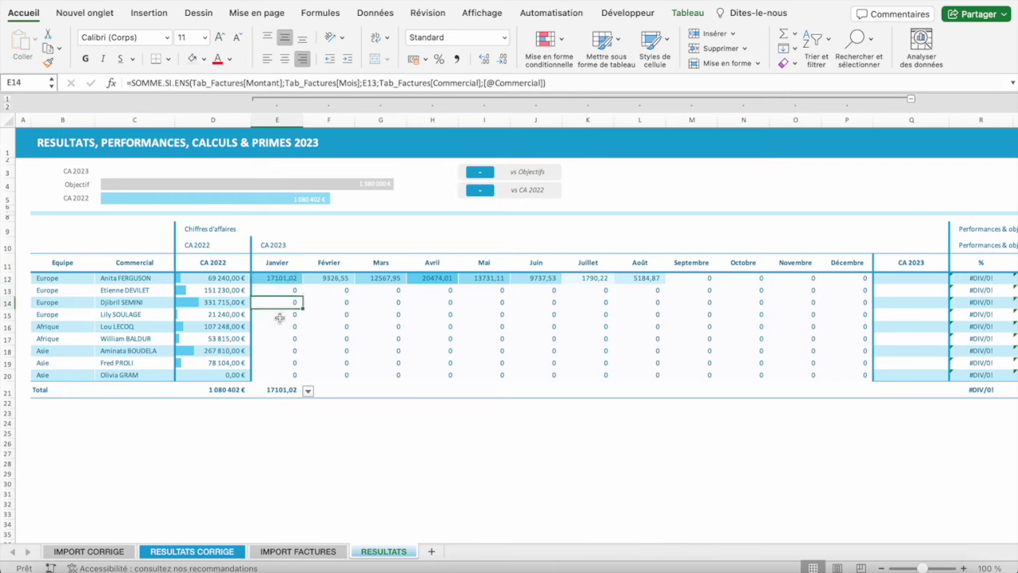
pyautogui.click(280, 316)
pyautogui.click(276, 276)
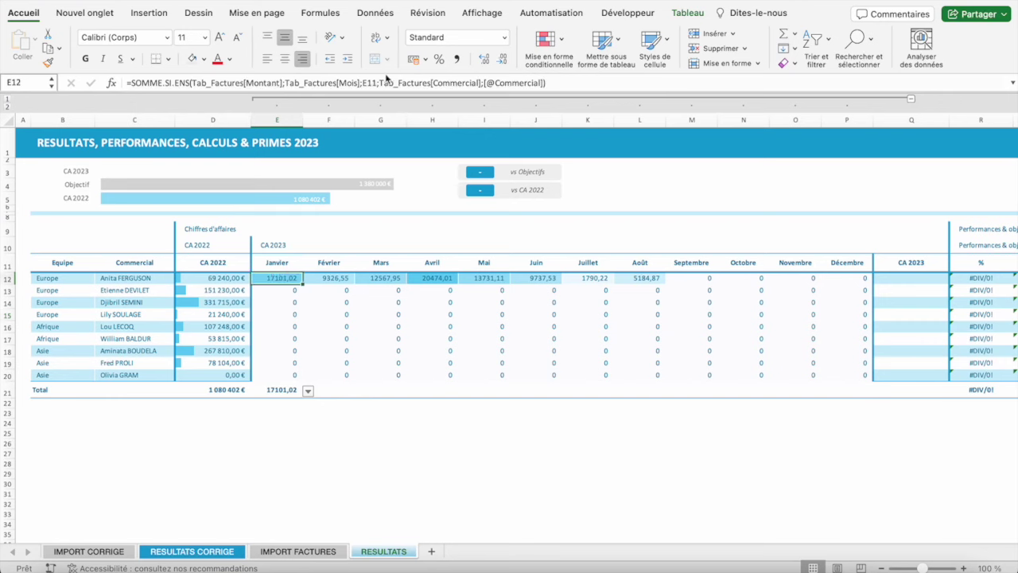
# - Change the month criterion to E$11 so only row 11 stays fixed
pyautogui.click(367, 82)
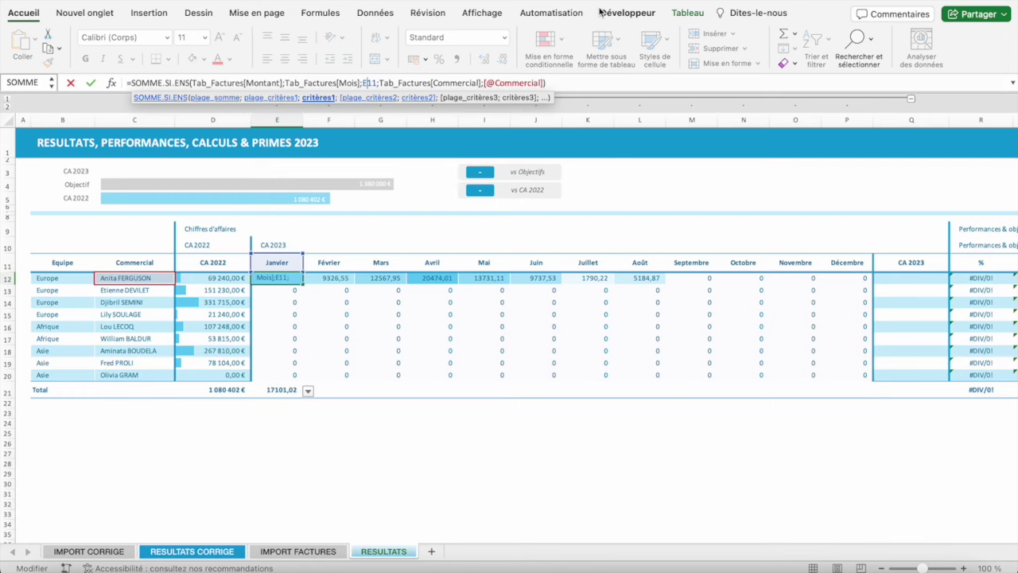
pyautogui.press('F4')
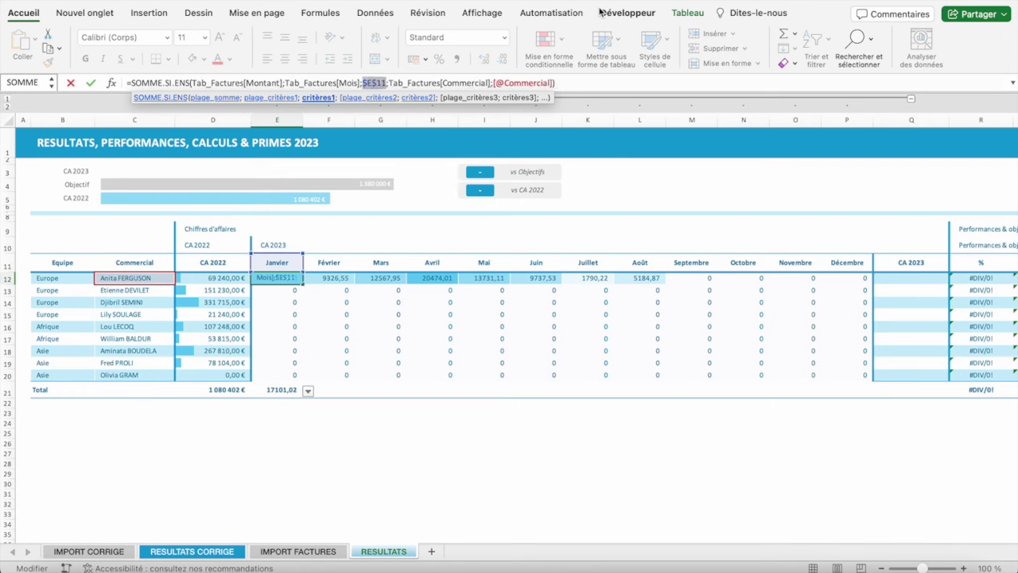
pyautogui.click(374, 83)
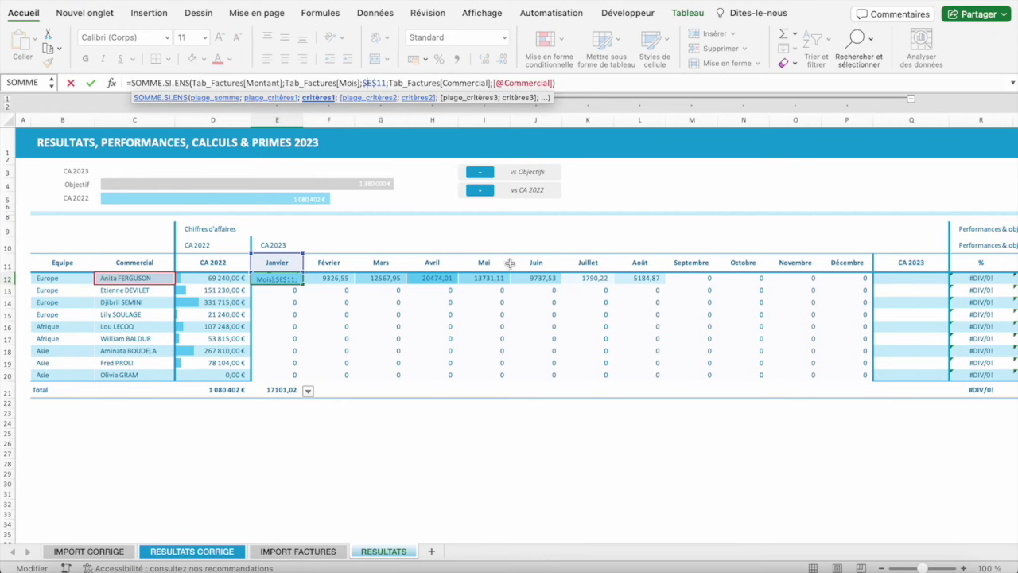
pyautogui.press('BackSpace')
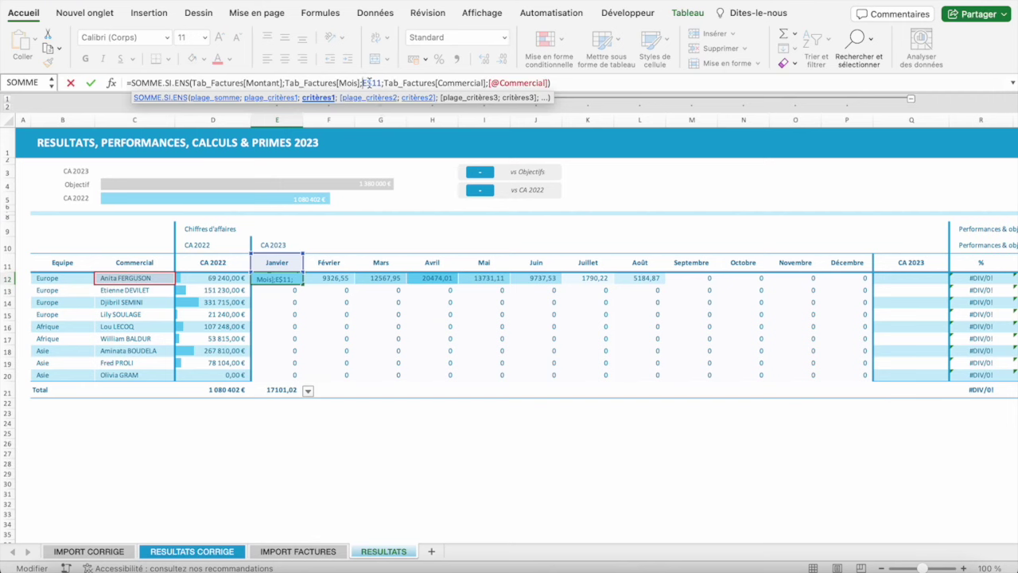
pyautogui.press('Return')
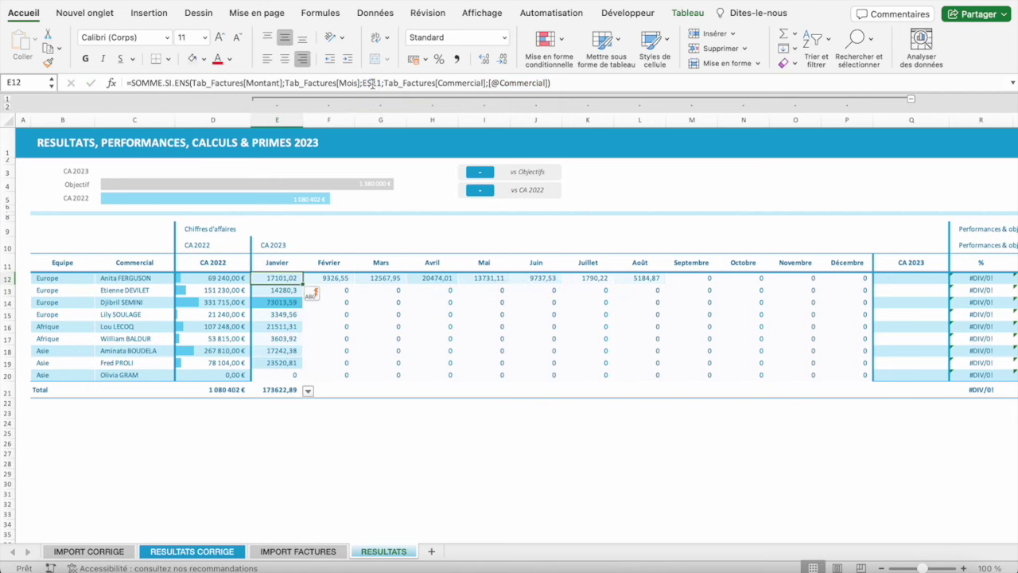
# - Copy the E12 formula across Février to Décembre
pyautogui.hotkey('ctrl', 'c')
pyautogui.hotkey('shift', 'Right')
pyautogui.hotkey('shift', 'Right')
pyautogui.hotkey('shift', 'Right')
pyautogui.hotkey('shift', 'Right')
pyautogui.hotkey('shift', 'Right')
pyautogui.hotkey('shift', 'Right')
pyautogui.hotkey('shift', 'Right')
pyautogui.hotkey('shift', 'Right')
pyautogui.hotkey('shift', 'Right')
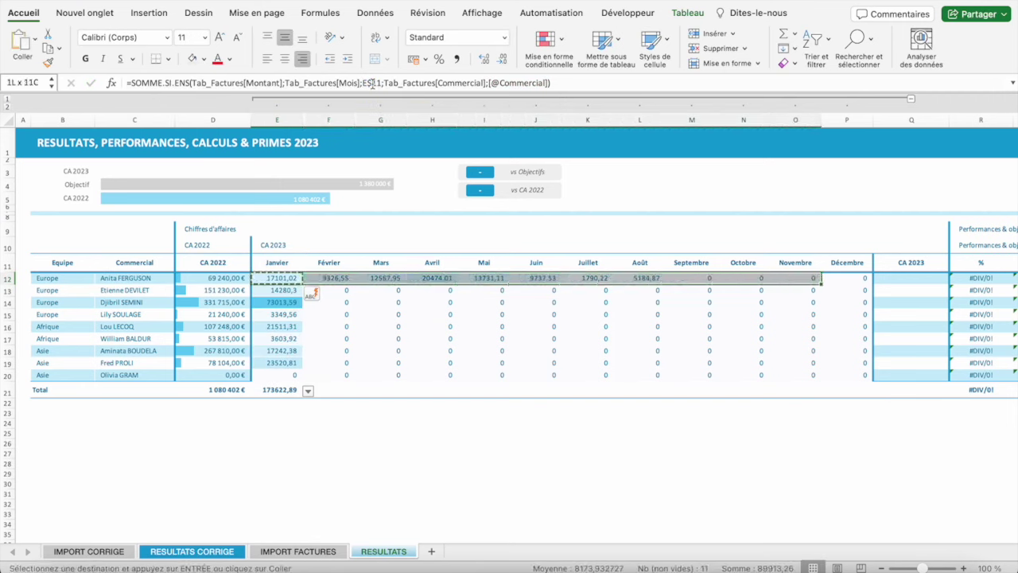
pyautogui.hotkey('shift', 'Right')
pyautogui.press('Return')
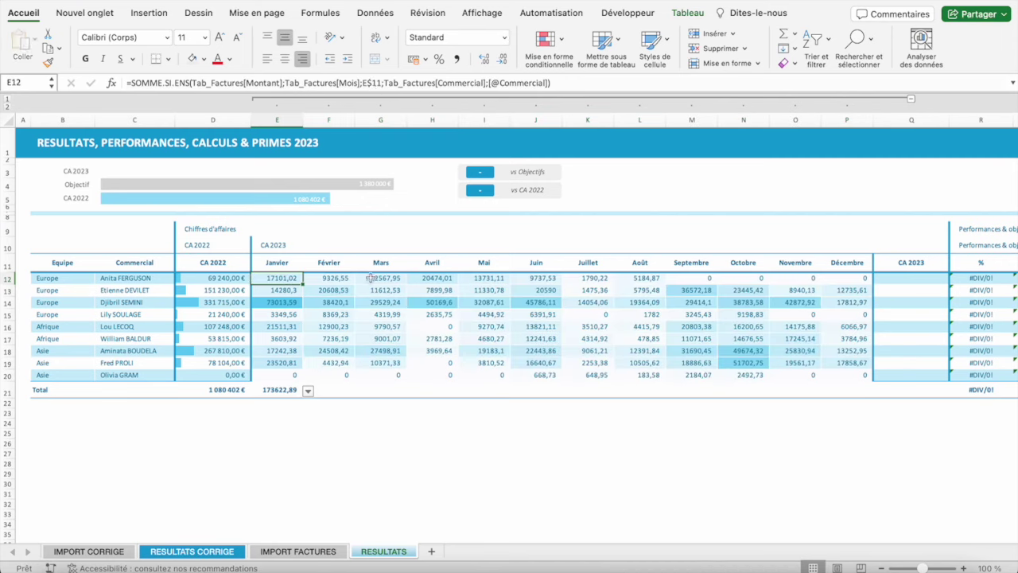
# - Copy the Janvier SOUS.TOTAL formula across the Total row to Décembre
pyautogui.click(284, 391)
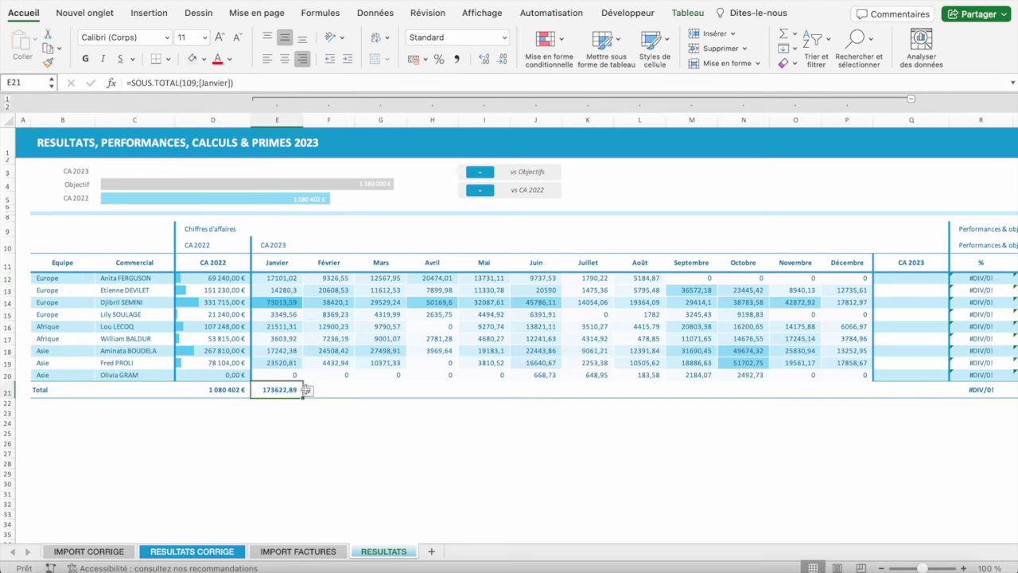
pyautogui.hotkey('ctrl', 'c')
pyautogui.hotkey('shift', 'Right')
pyautogui.hotkey('shift', 'Right')
pyautogui.hotkey('shift', 'Right')
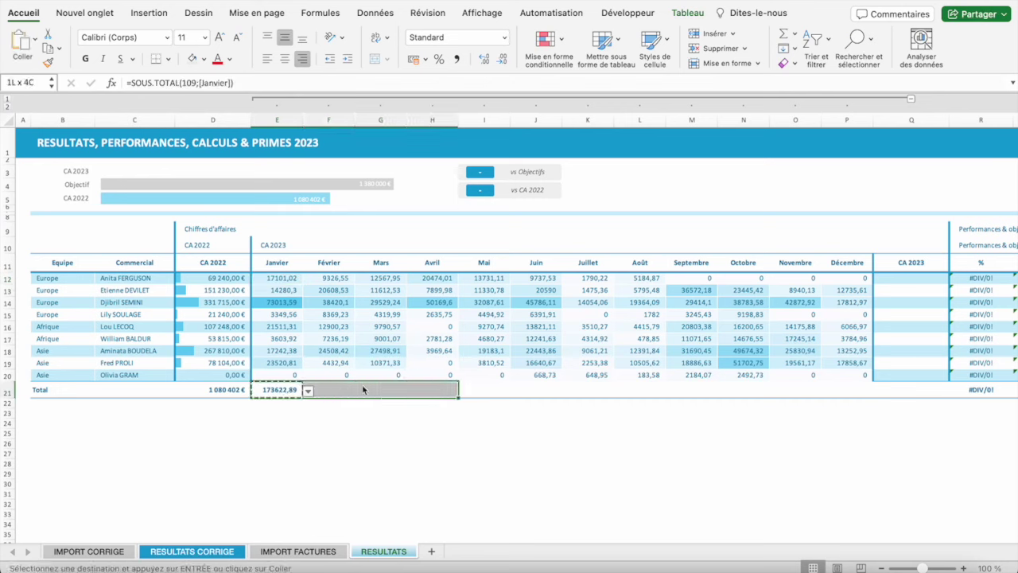
pyautogui.hotkey('shift', 'Right')
pyautogui.hotkey('shift', 'Right')
pyautogui.hotkey('shift', 'Right')
pyautogui.hotkey('shift', 'Right')
pyautogui.hotkey('shift', 'Right')
pyautogui.hotkey('shift', 'Right')
pyautogui.hotkey('shift', 'Right')
pyautogui.press('Return')
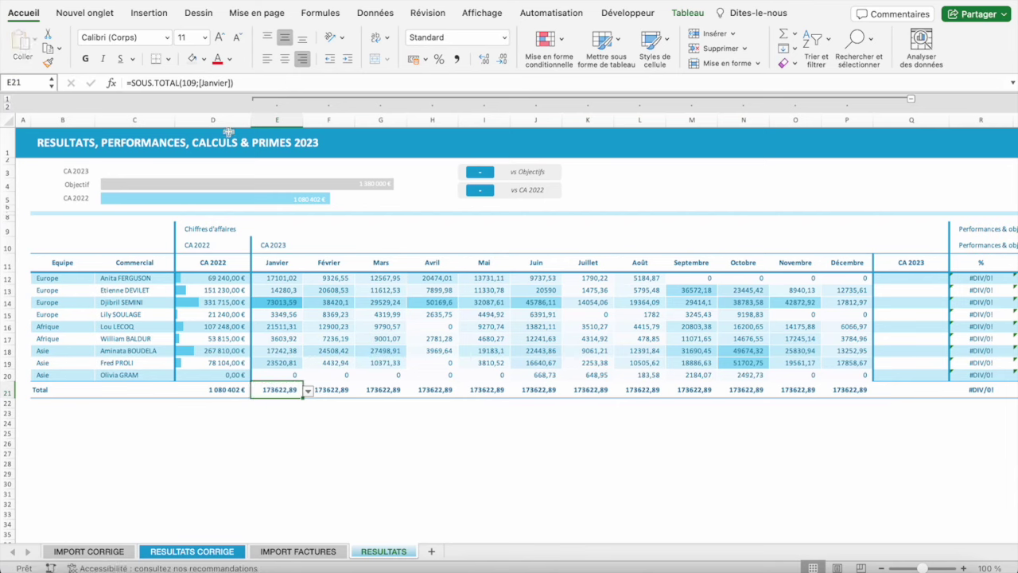
# - Re-confirm the E21 total and fill it right to P21
pyautogui.click(215, 83)
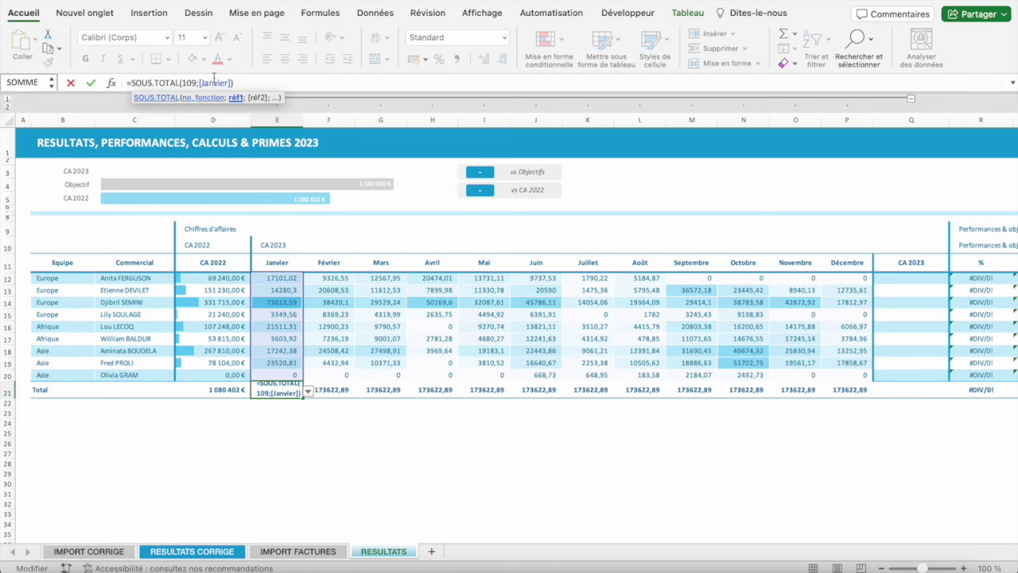
pyautogui.hotkey('ctrl', 'Return')
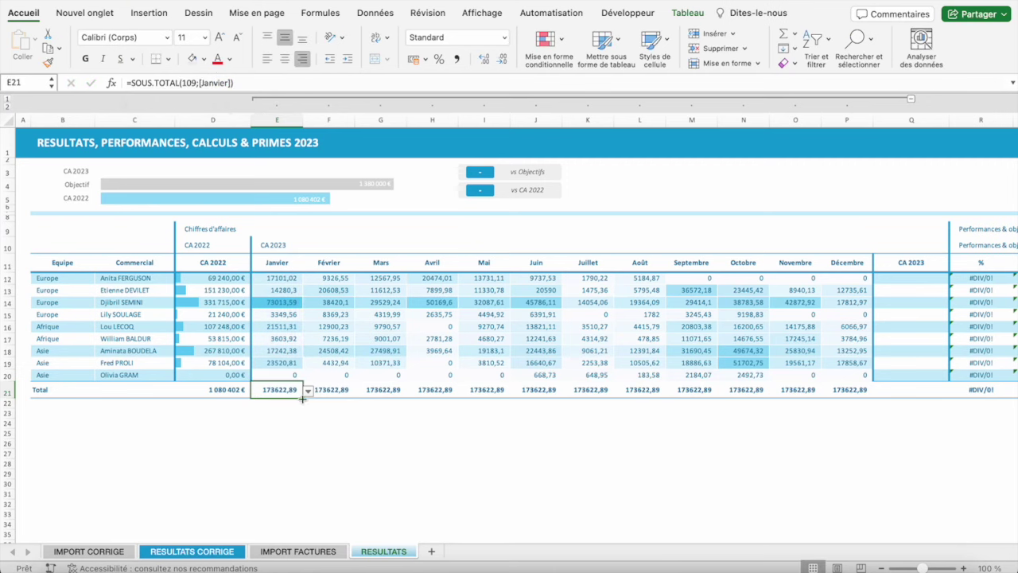
pyautogui.moveTo(303, 398); pyautogui.dragTo(875, 390)
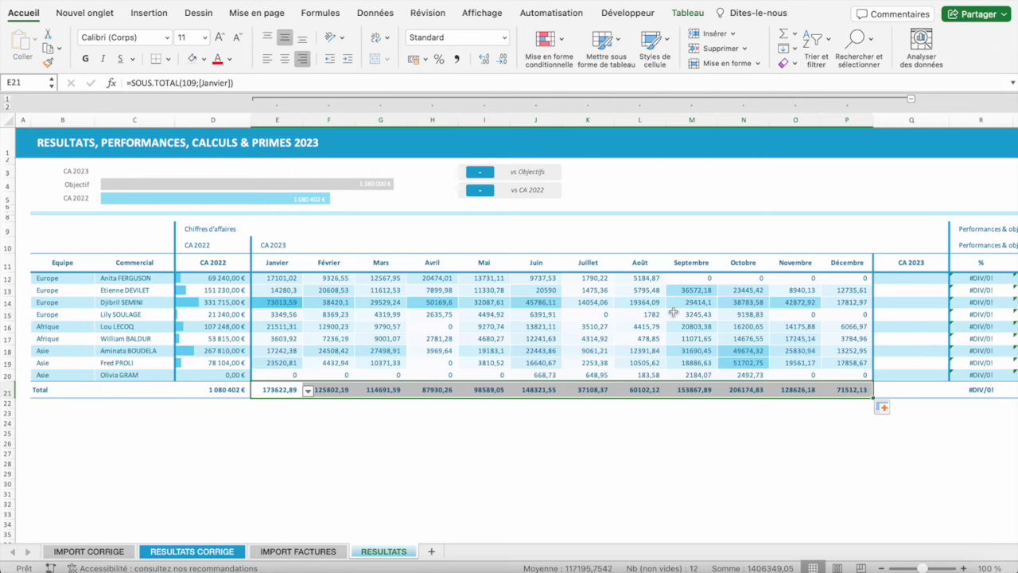
pyautogui.click(364, 433)
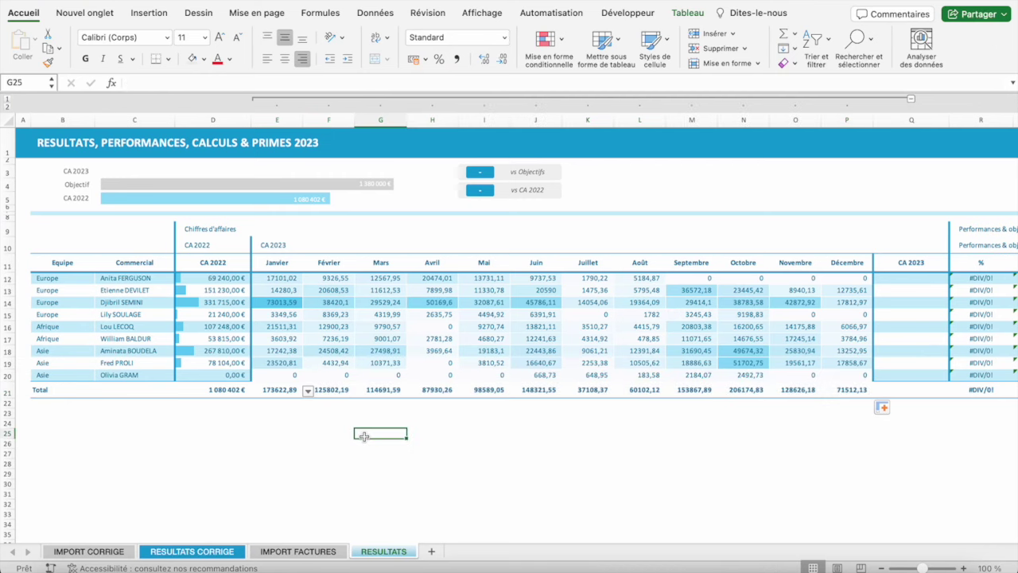
pyautogui.write('Janvier')
pyautogui.press('Return')
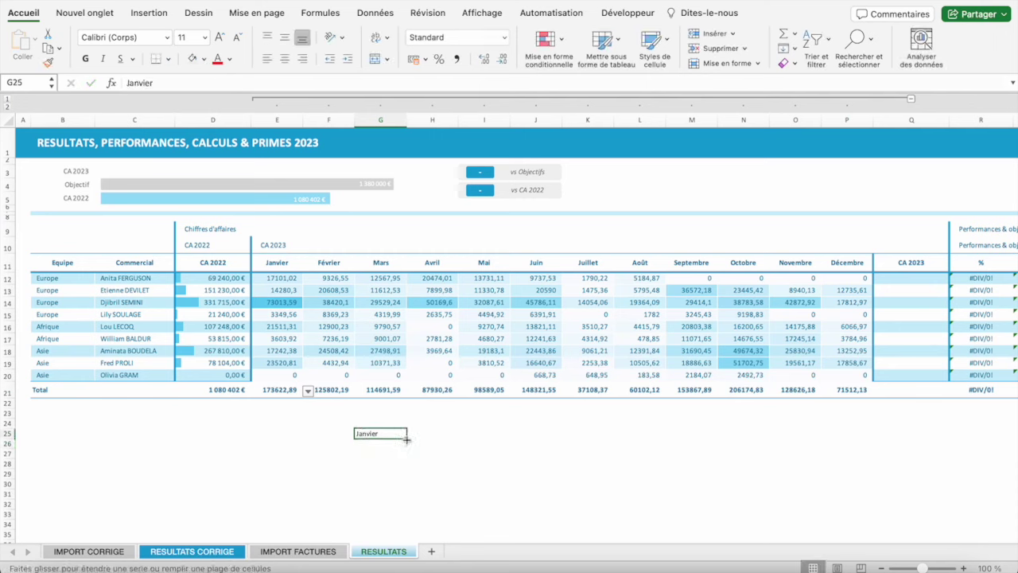
pyautogui.moveTo(405, 440); pyautogui.dragTo(406, 517)
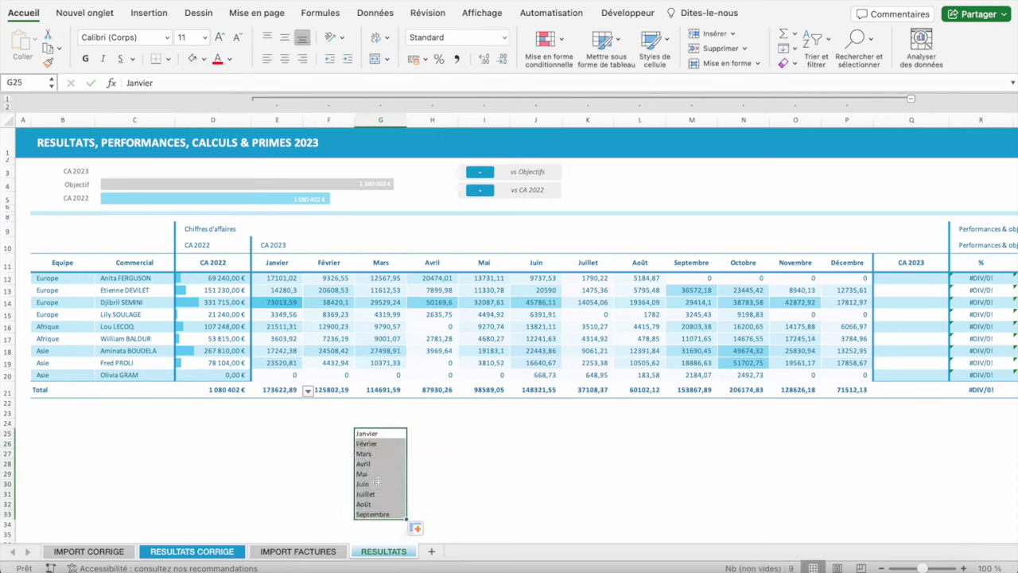
pyautogui.click(374, 433)
pyautogui.hotkey('ctrl', 'c')
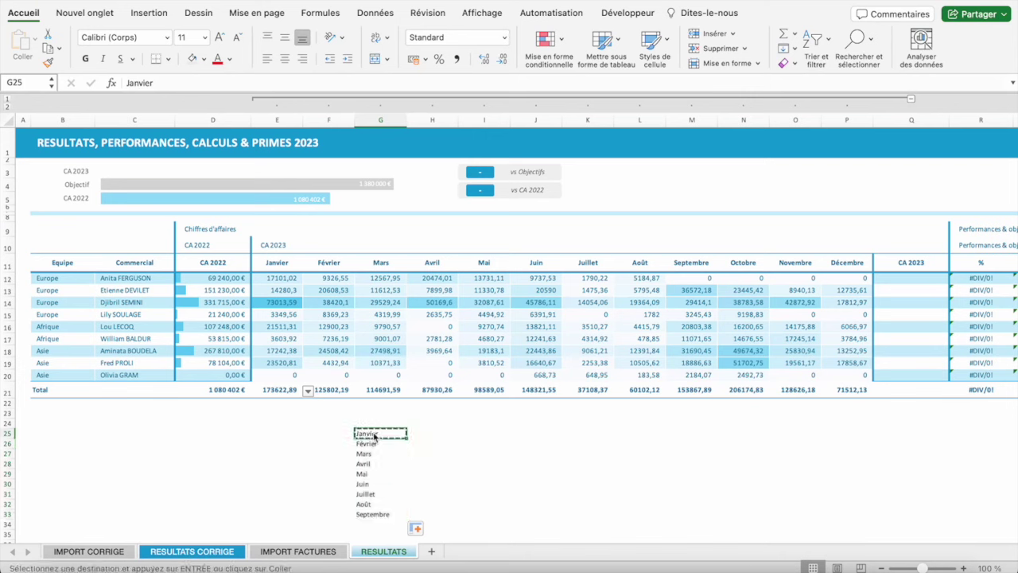
pyautogui.hotkey('shift', 'Down')
pyautogui.hotkey('shift', 'Down')
pyautogui.hotkey('shift', 'Down')
pyautogui.hotkey('shift', 'Down')
pyautogui.hotkey('shift', 'Down')
pyautogui.hotkey('shift', 'Down')
pyautogui.hotkey('shift', 'Down')
pyautogui.press('Return')
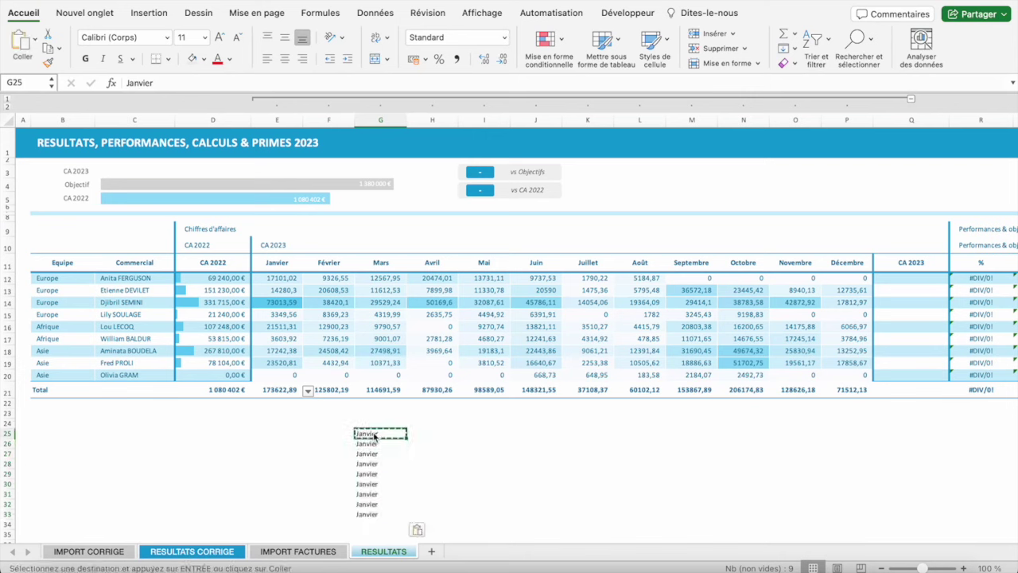
pyautogui.press('Delete')
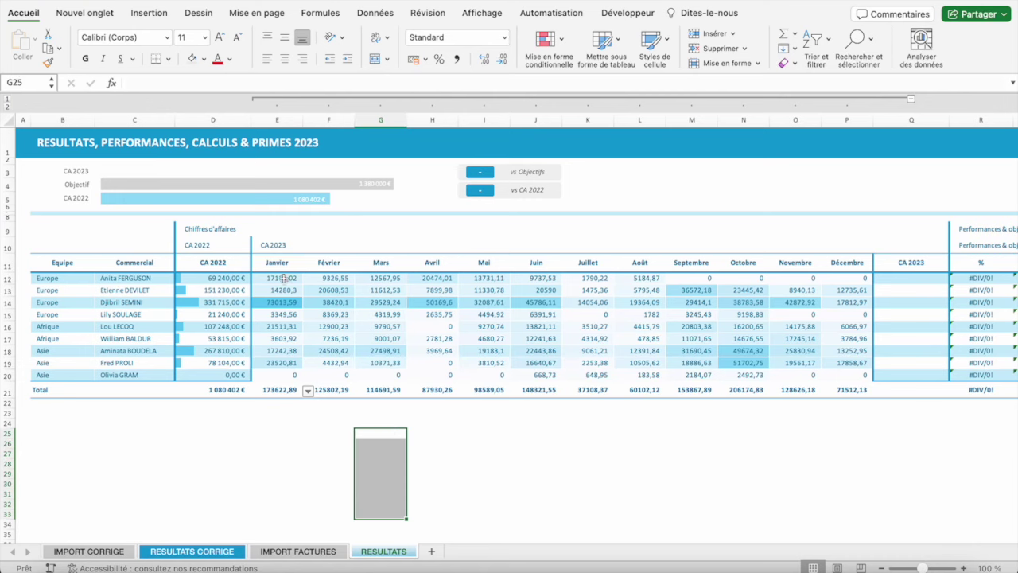
pyautogui.moveTo(284, 278); pyautogui.dragTo(850, 277)
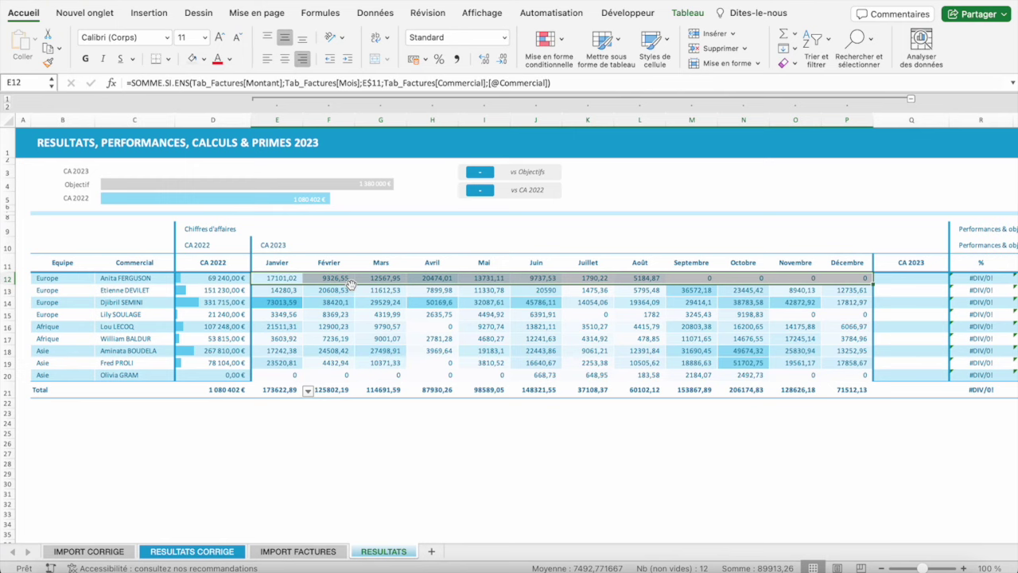
# - Enter =SOMME of Janvier–Décembre in Q12 for the first salesperson's CA 2023
pyautogui.click(285, 388)
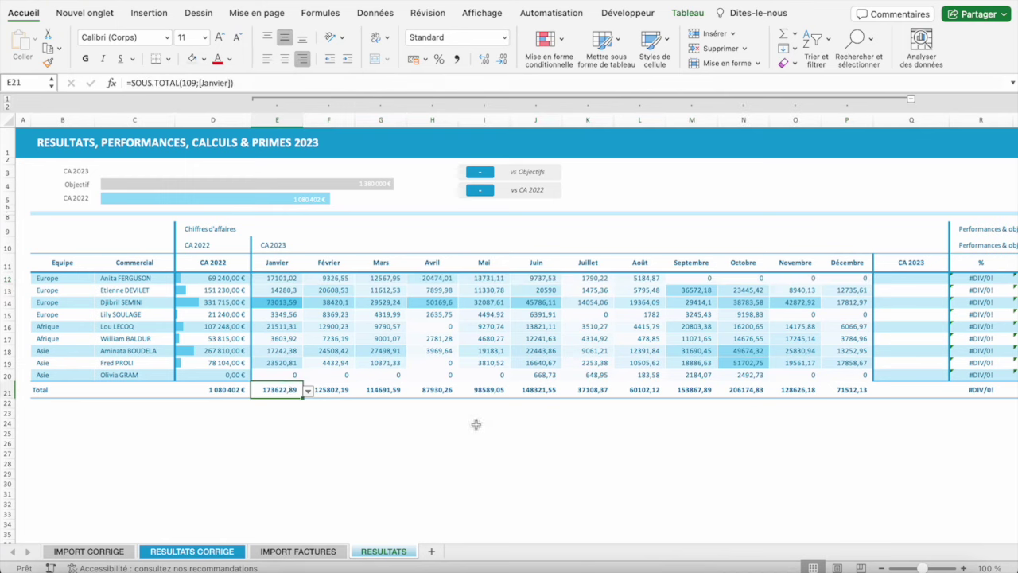
pyautogui.click(887, 279)
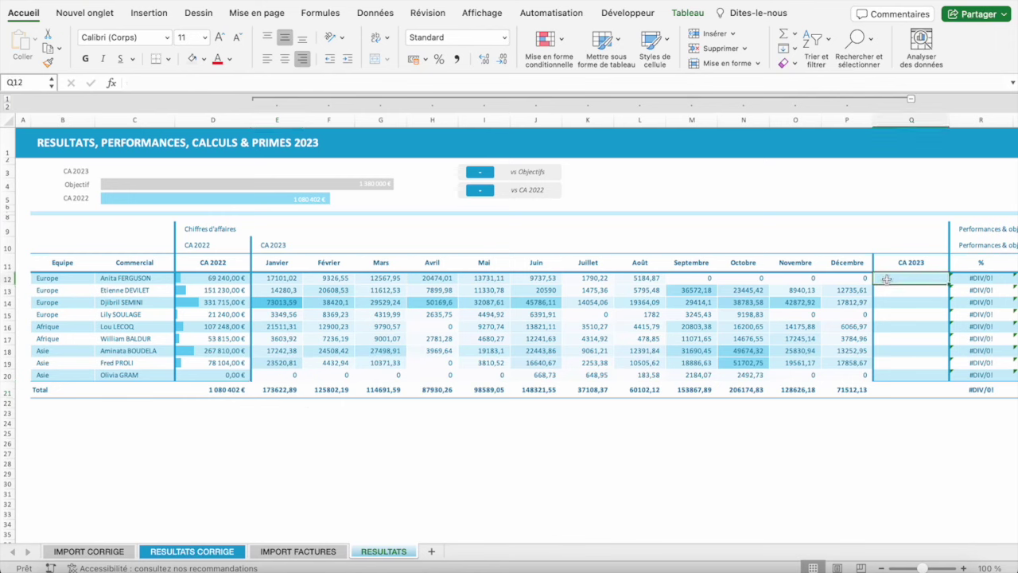
pyautogui.write('=som')
pyautogui.press('Tab')
pyautogui.press('Left')
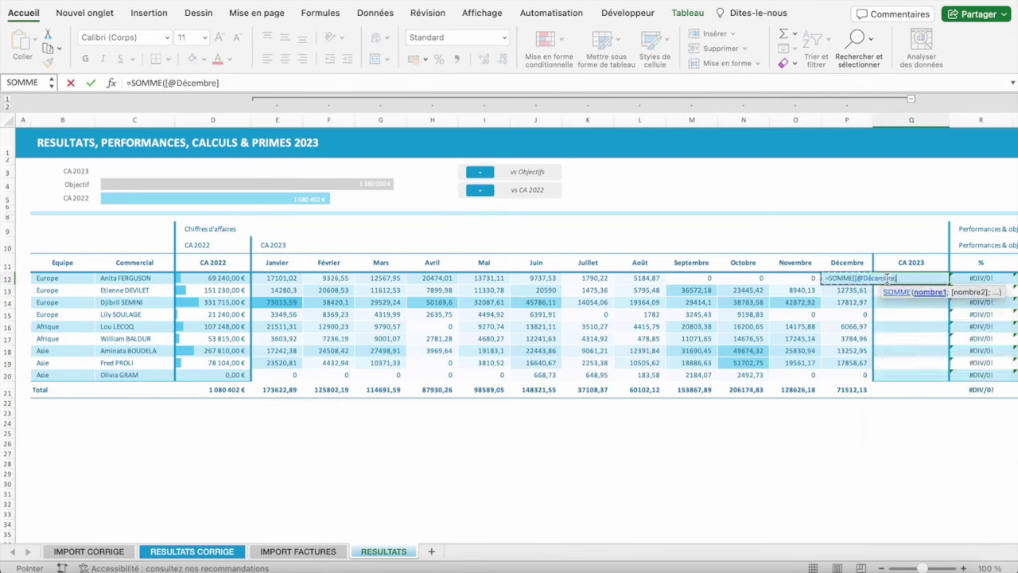
pyautogui.hotkey('shift', 'Left')
pyautogui.hotkey('shift', 'Left')
pyautogui.hotkey('shift', 'Left')
pyautogui.hotkey('shift', 'Left')
pyautogui.hotkey('shift', 'Left')
pyautogui.hotkey('shift', 'Left')
pyautogui.hotkey('shift', 'Left')
pyautogui.hotkey('shift', 'Left')
pyautogui.hotkey('shift', 'Left')
pyautogui.hotkey('shift', 'Left')
pyautogui.hotkey('shift', 'Left')
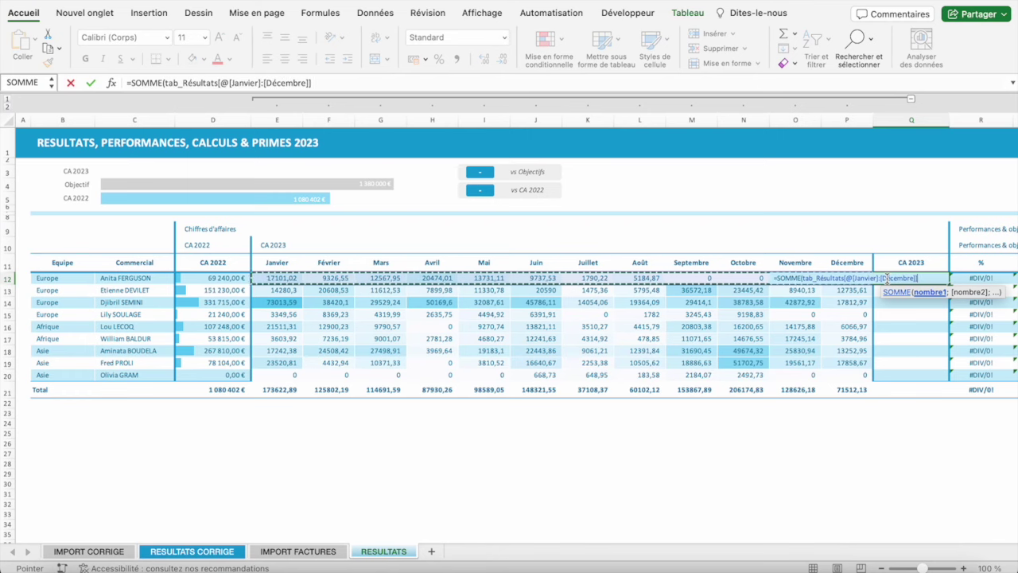
pyautogui.press('Return')
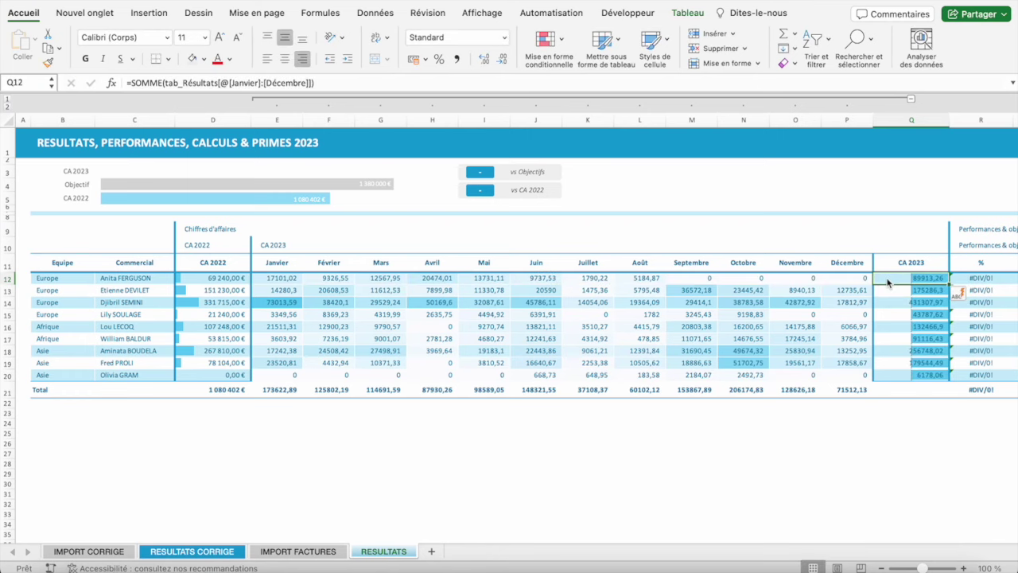
# - Select the CA 2023 column cells and view RESULTATS CORRIGE for comparison
pyautogui.press('Left')
pyautogui.press('Right')
pyautogui.hotkey('shift', 'Down')
pyautogui.hotkey('shift', 'Down')
pyautogui.hotkey('shift', 'Down')
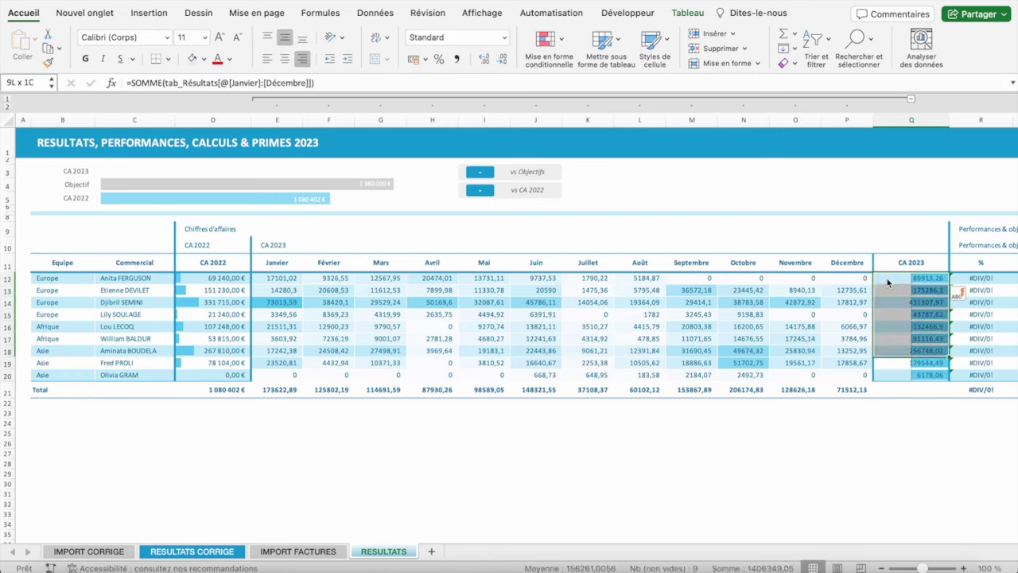
pyautogui.hotkey('shift', 'Down')
pyautogui.hotkey('shift', 'Down')
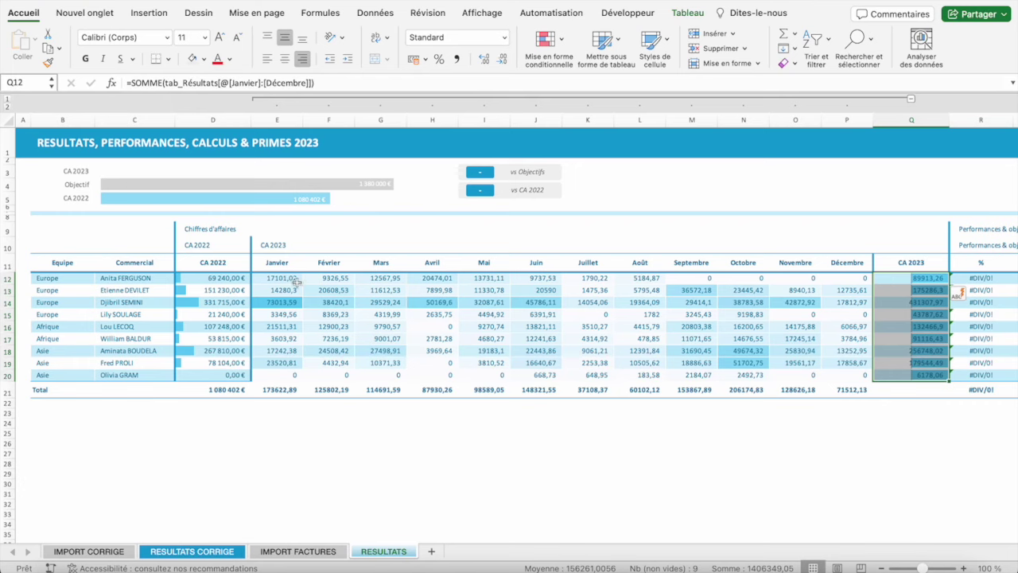
pyautogui.click(208, 552)
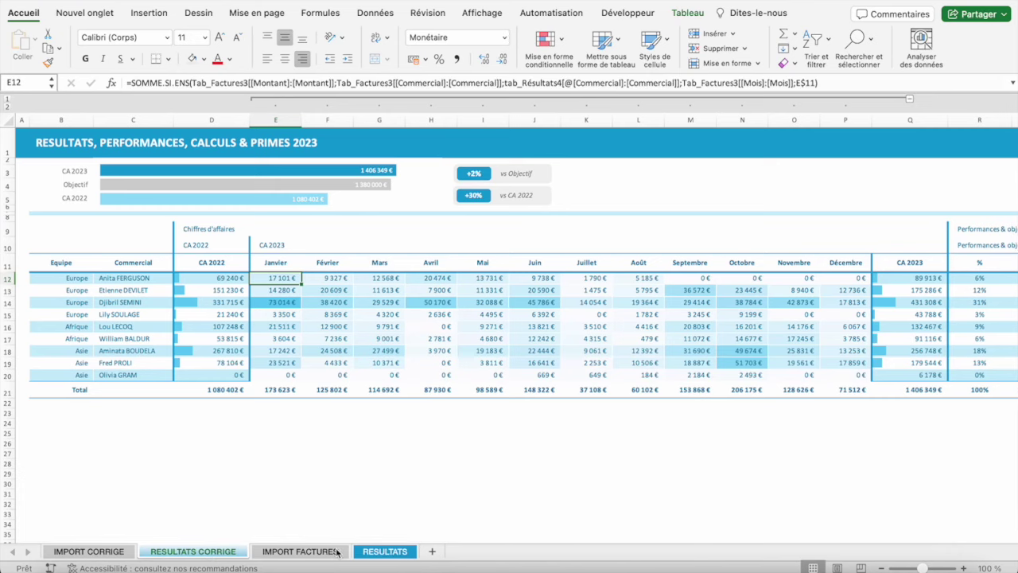
# - Format E12:P21 as right-aligned Monétaire euros with no decimals, e.g. 17 101 €
pyautogui.click(386, 551)
pyautogui.click(896, 278)
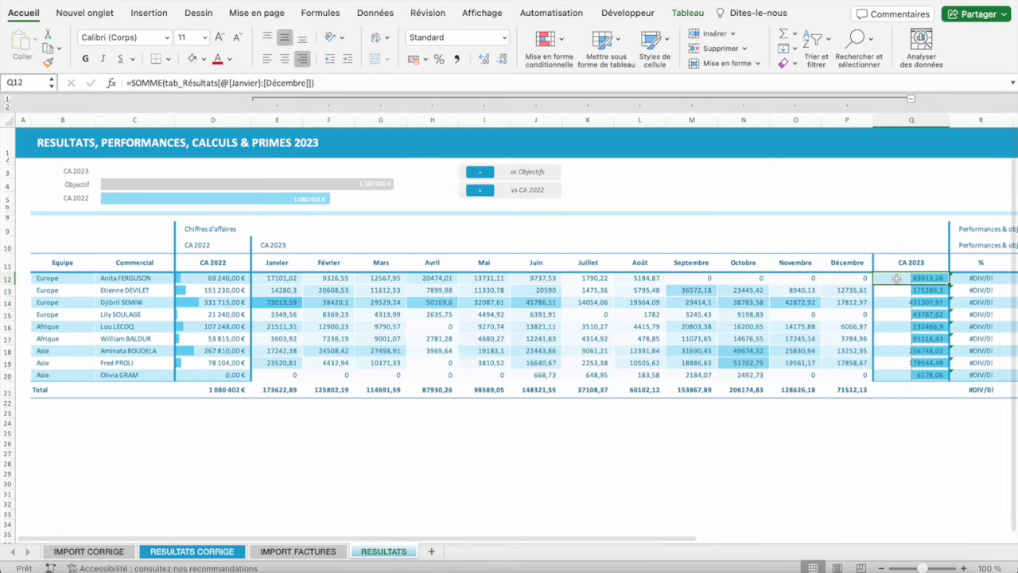
pyautogui.moveTo(271, 278)
pyautogui.mouseDown()
pyautogui.moveTo(881, 379)
pyautogui.moveTo(866, 390)
pyautogui.mouseUp()
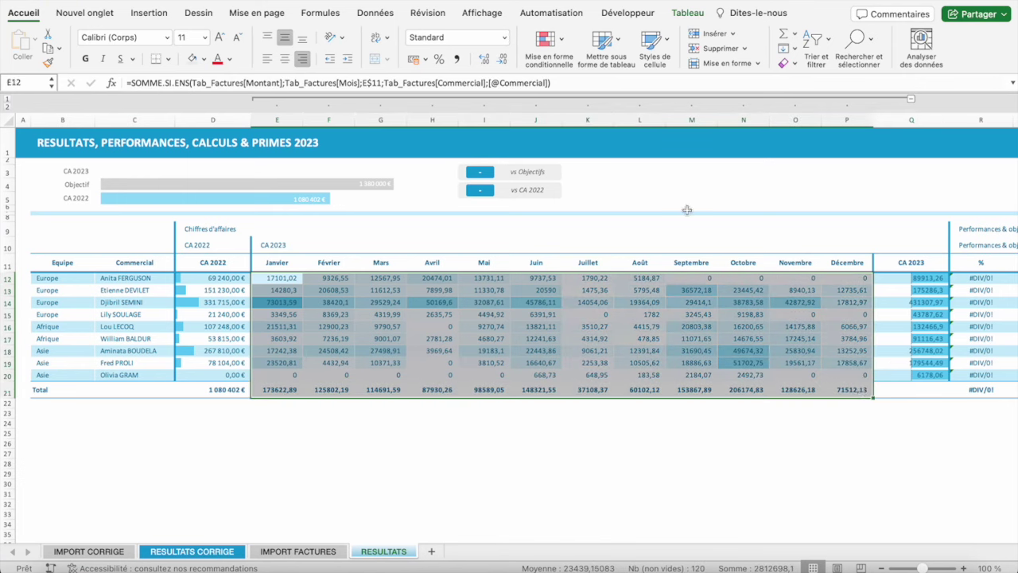
pyautogui.click(502, 38)
pyautogui.click(475, 114)
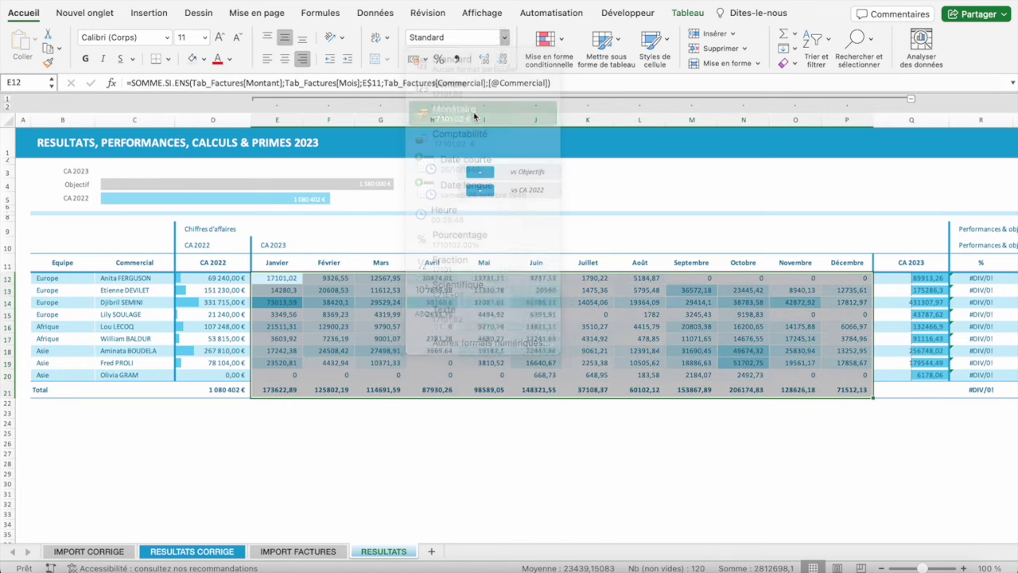
pyautogui.click(502, 62)
pyautogui.click(502, 62)
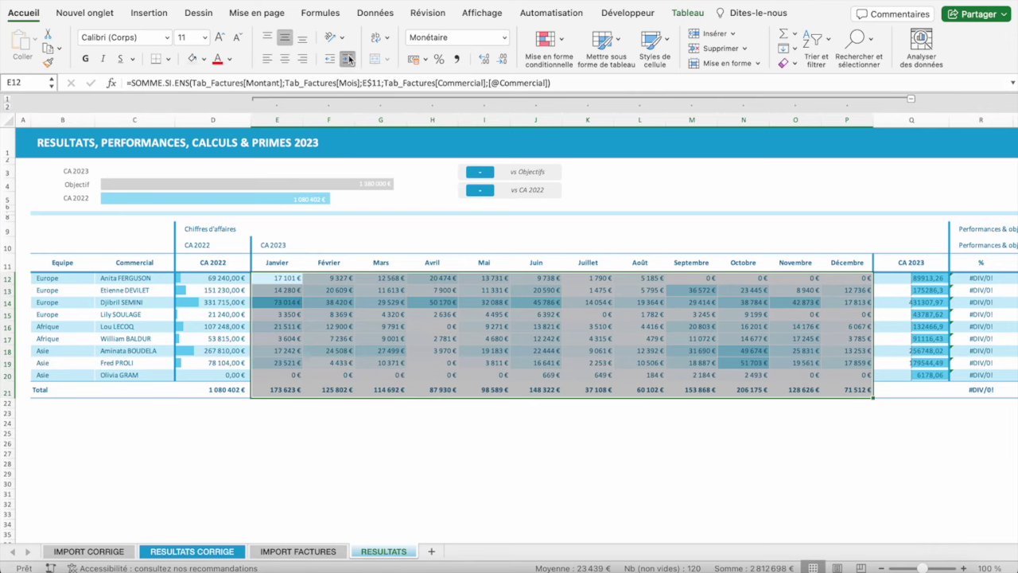
pyautogui.click(349, 60)
pyautogui.click(302, 59)
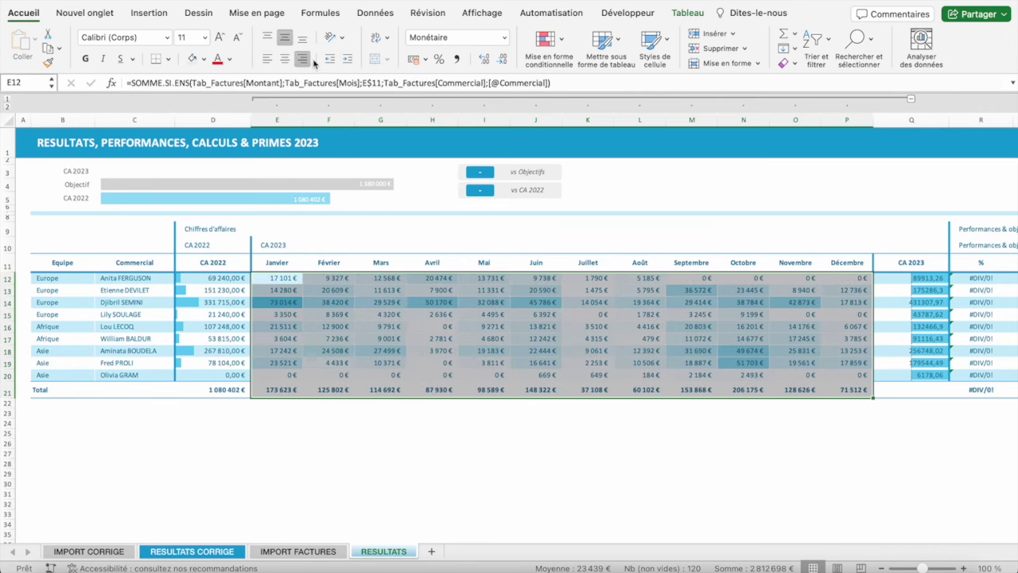
pyautogui.moveTo(915, 279); pyautogui.dragTo(917, 374)
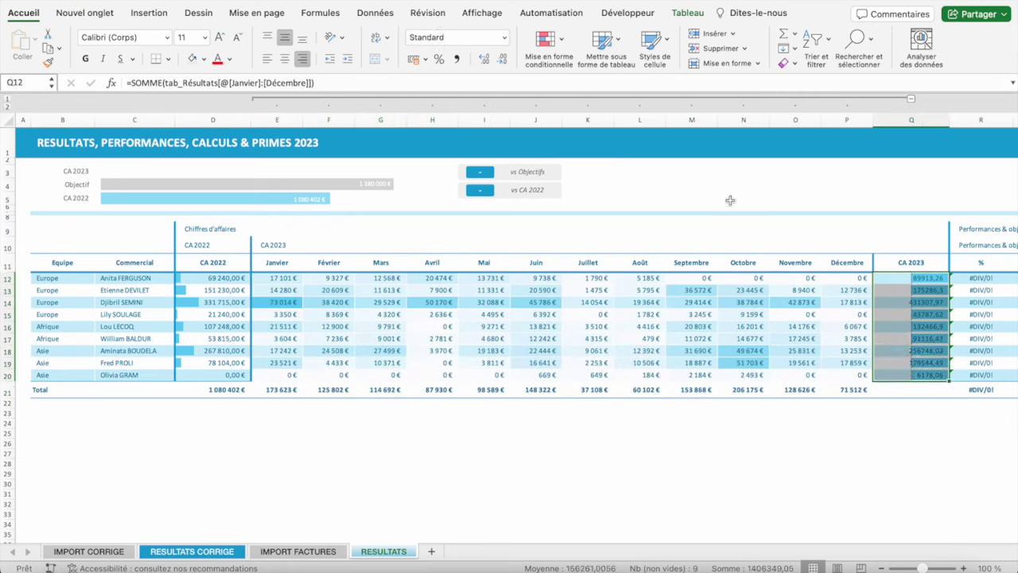
# - Format the CA 2023 totals as euro currency and indent them in their cells
pyautogui.click(503, 37)
pyautogui.click(474, 114)
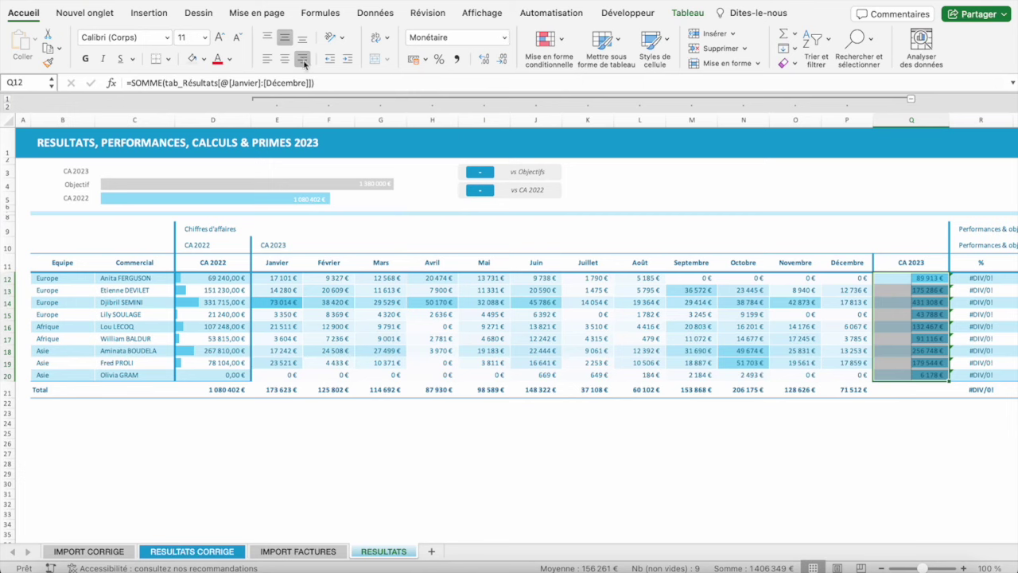
pyautogui.click(347, 59)
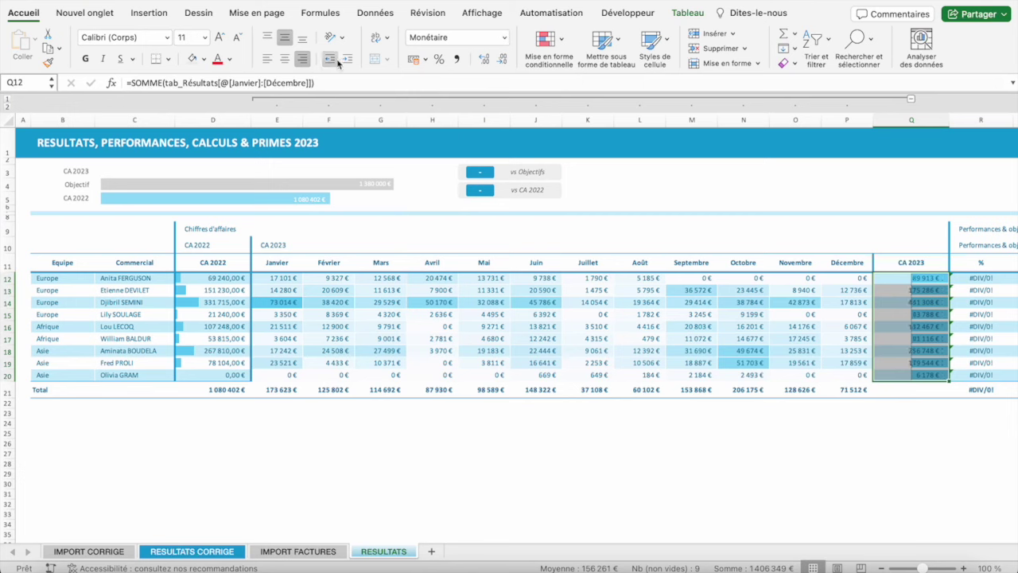
# - Clear the existing conditional formatting rules from the nine CA 2023 amounts
pyautogui.click(981, 338)
pyautogui.moveTo(893, 276); pyautogui.dragTo(911, 375)
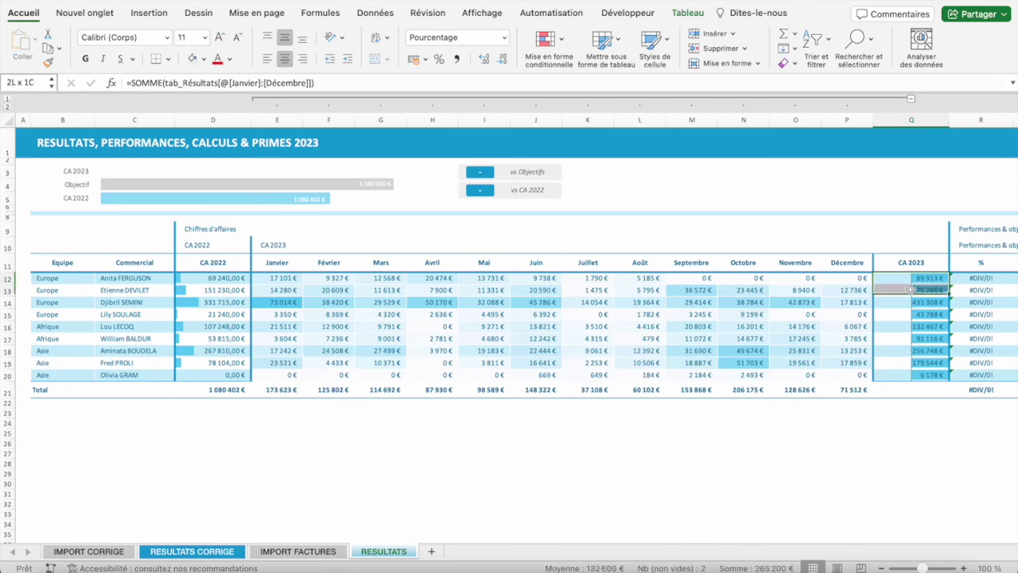
pyautogui.click(566, 49)
pyautogui.moveTo(600, 175)
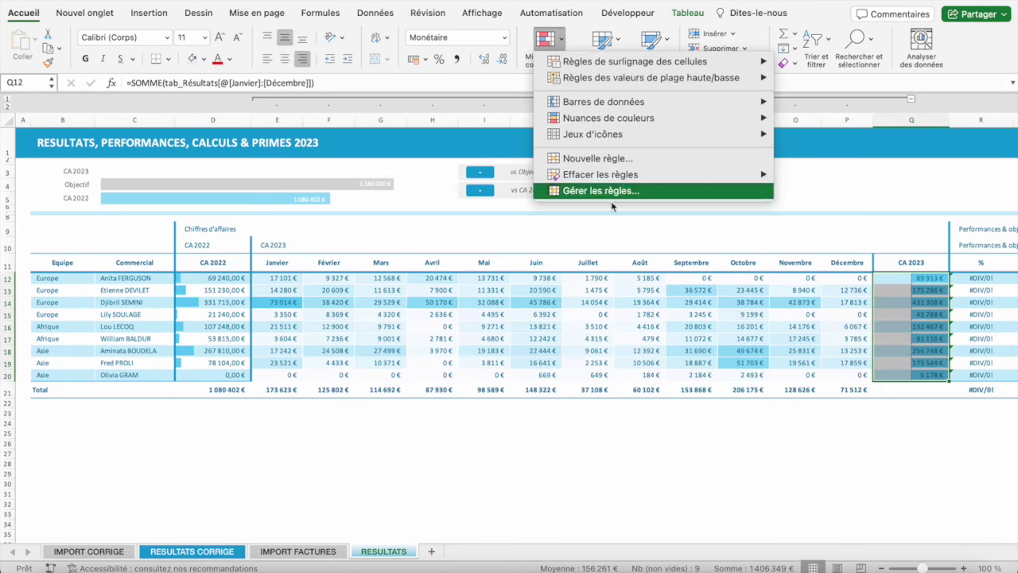
pyautogui.click(835, 176)
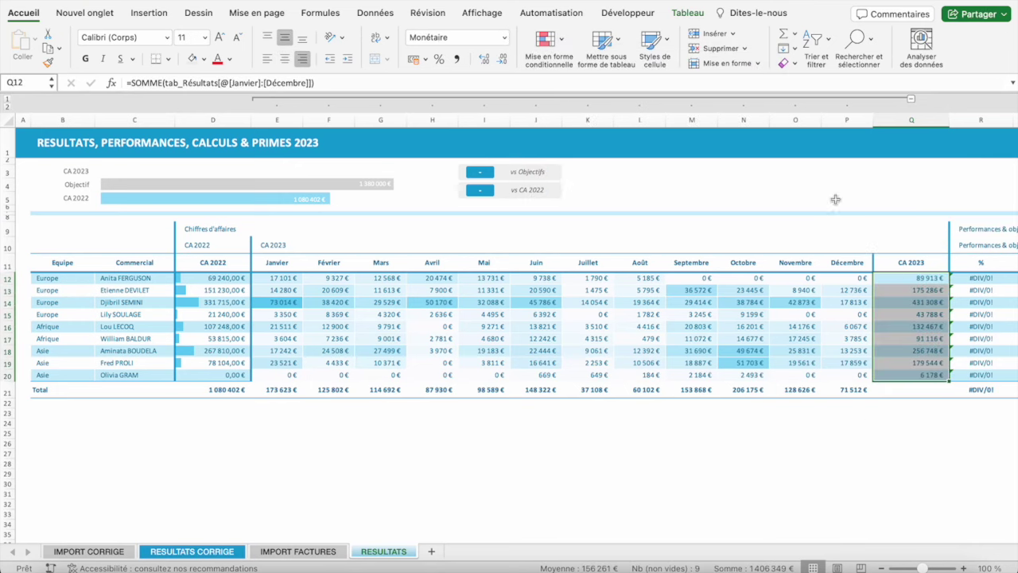
pyautogui.click(846, 453)
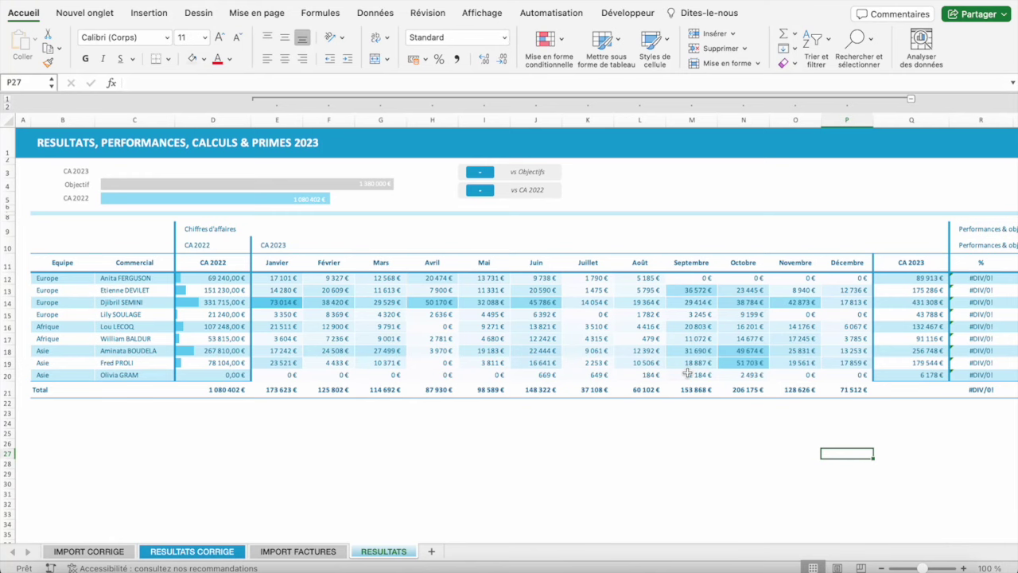
# - Apply solid blue data bars to the nine CA 2023 amounts
pyautogui.moveTo(910, 280); pyautogui.dragTo(932, 375)
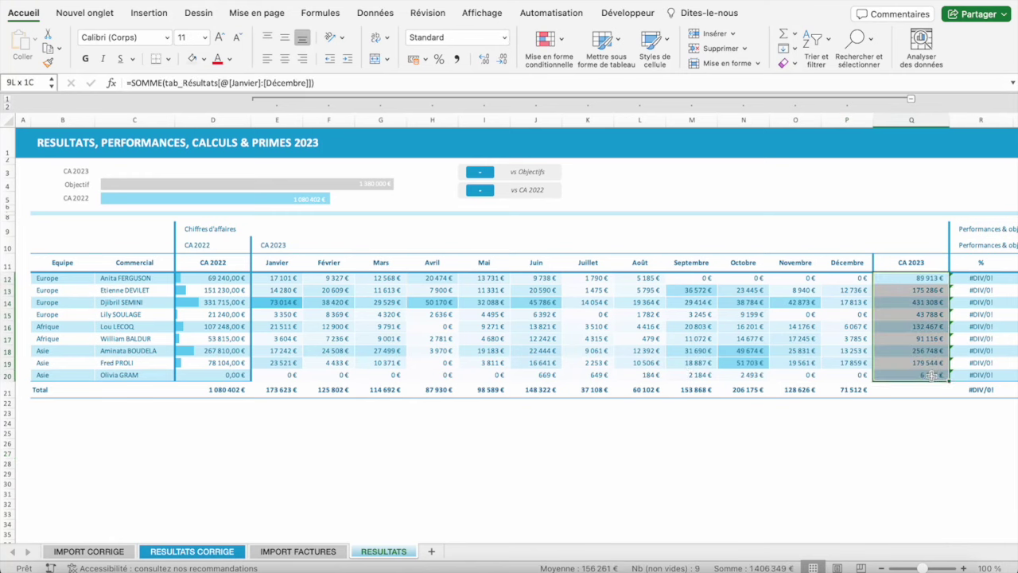
pyautogui.click(546, 39)
pyautogui.moveTo(603, 102)
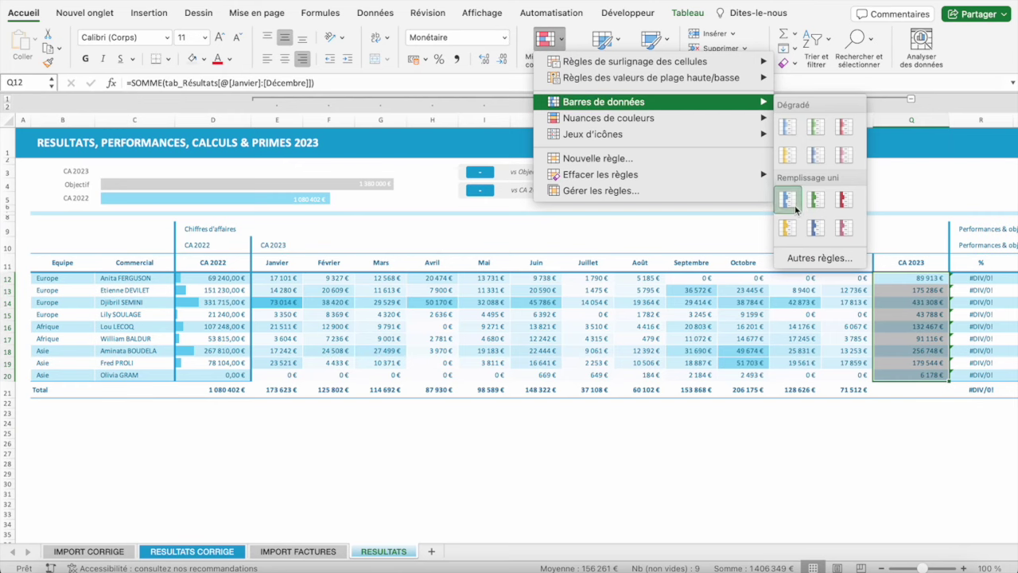
pyautogui.click(787, 199)
pyautogui.click(692, 338)
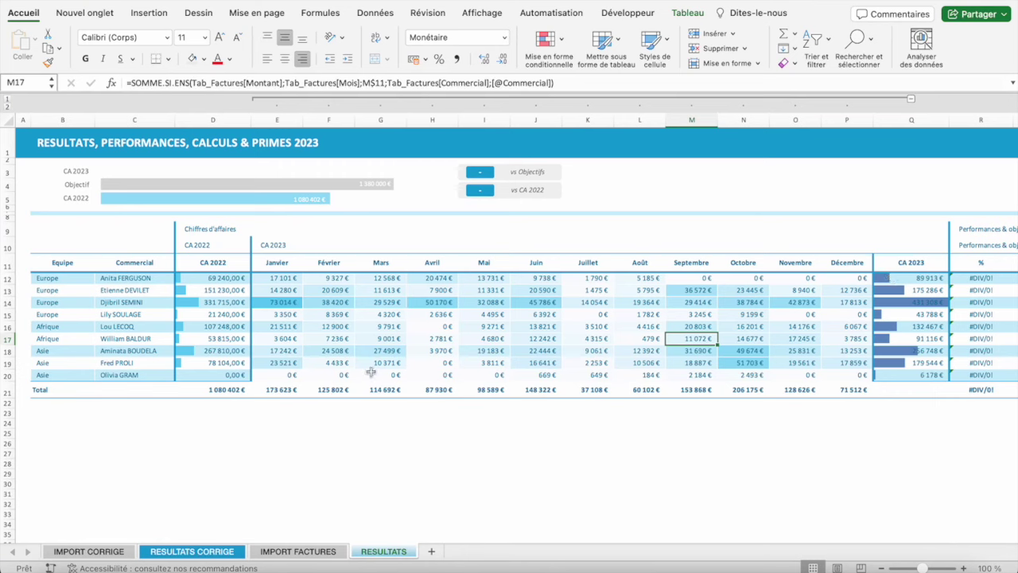
pyautogui.click(325, 552)
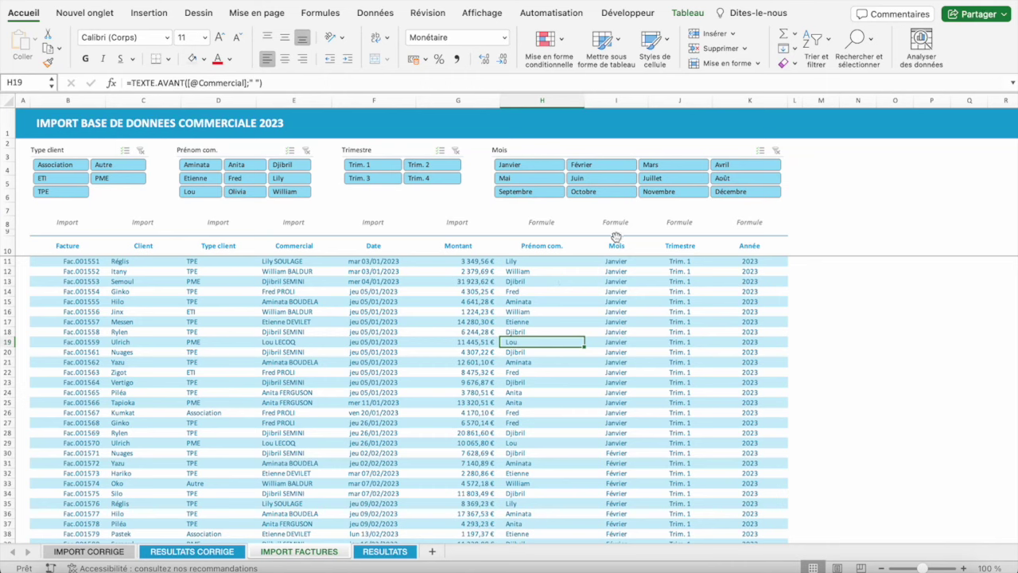
pyautogui.click(616, 238)
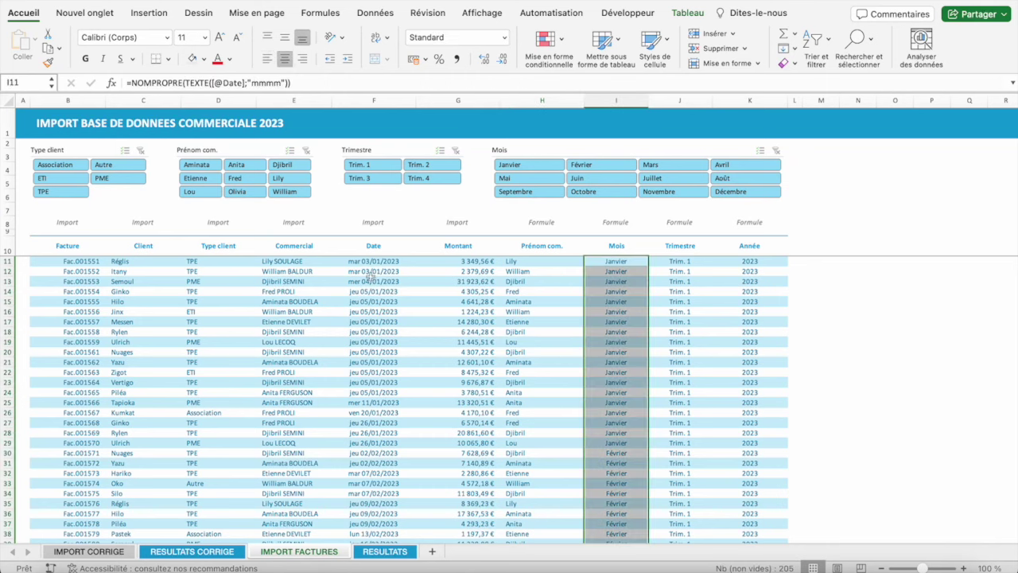
pyautogui.click(307, 238)
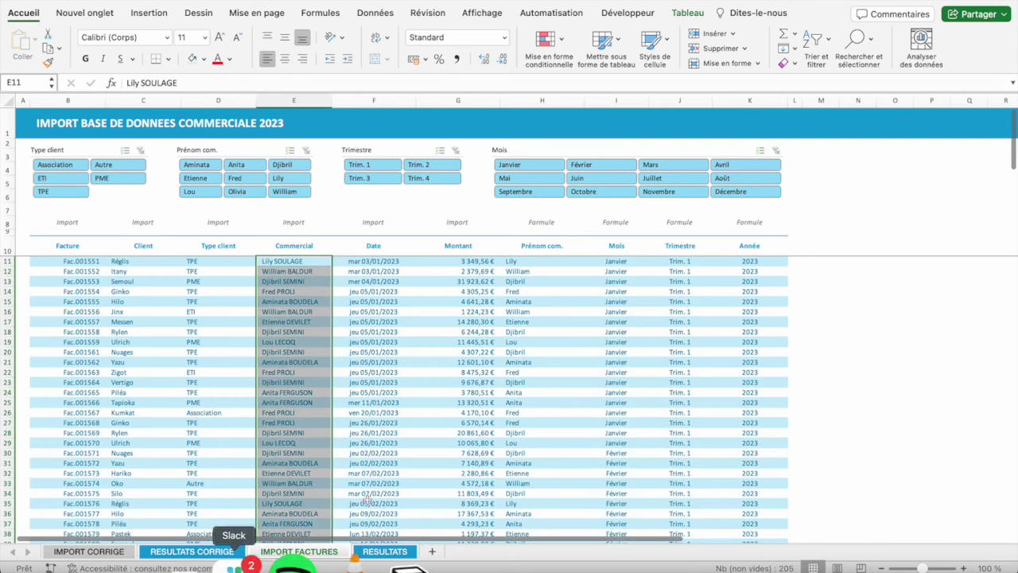
pyautogui.click(385, 552)
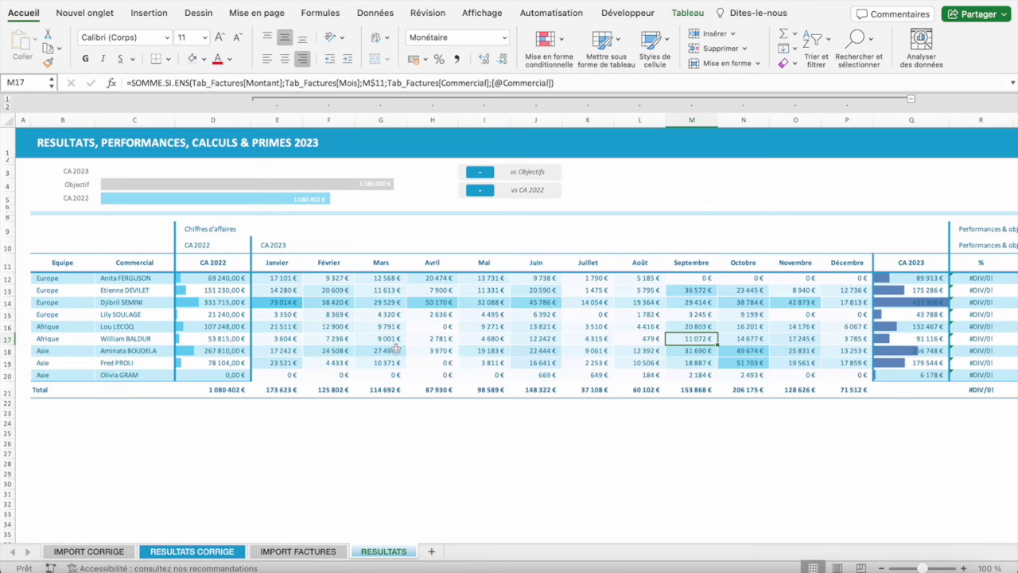
# - Collapse the month column group to hide Janvier through Décembre
pyautogui.hscroll(10, 395, 349)
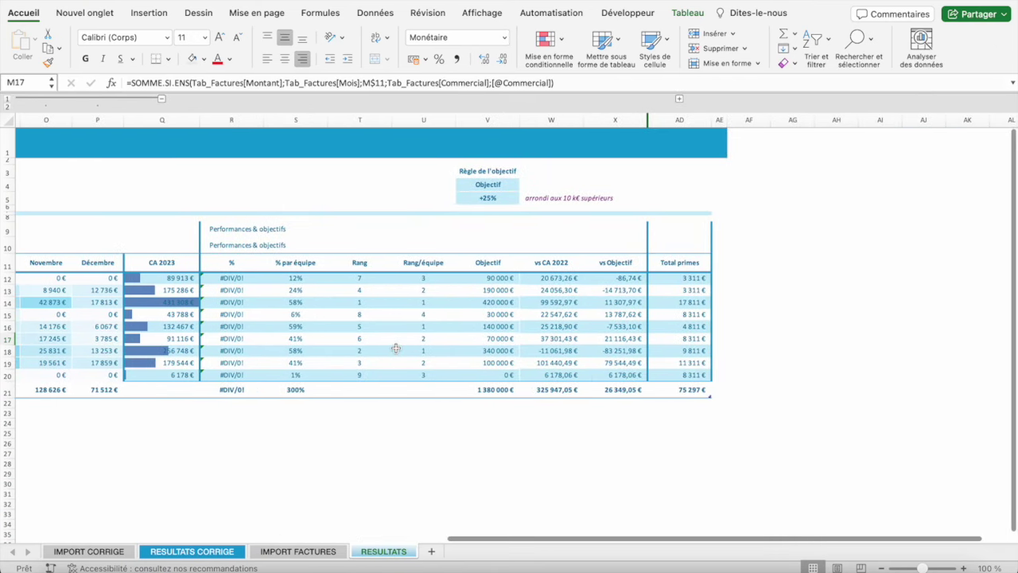
pyautogui.hscroll(-3, 396, 348)
pyautogui.hscroll(-5, 395, 349)
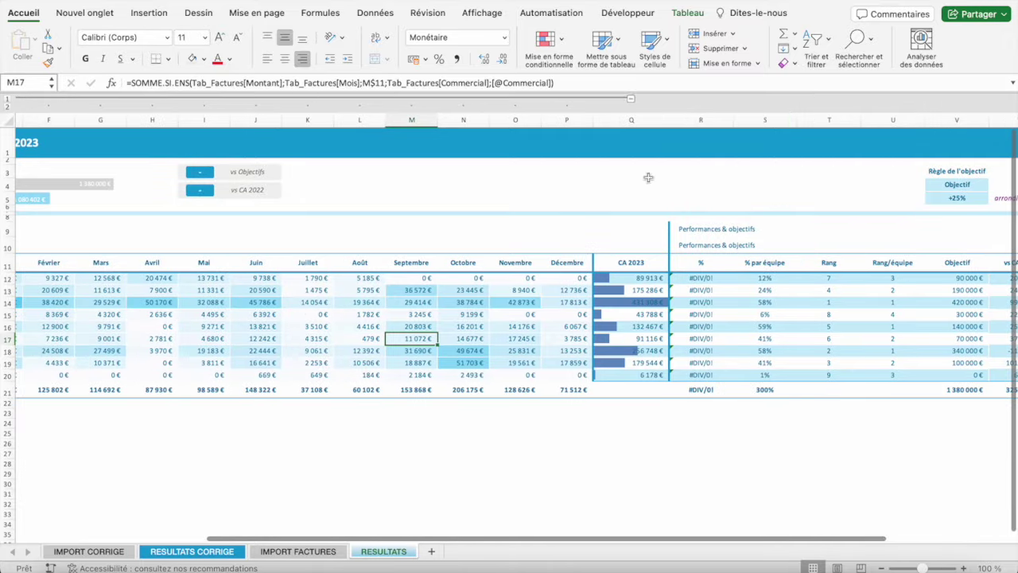
pyautogui.click(631, 99)
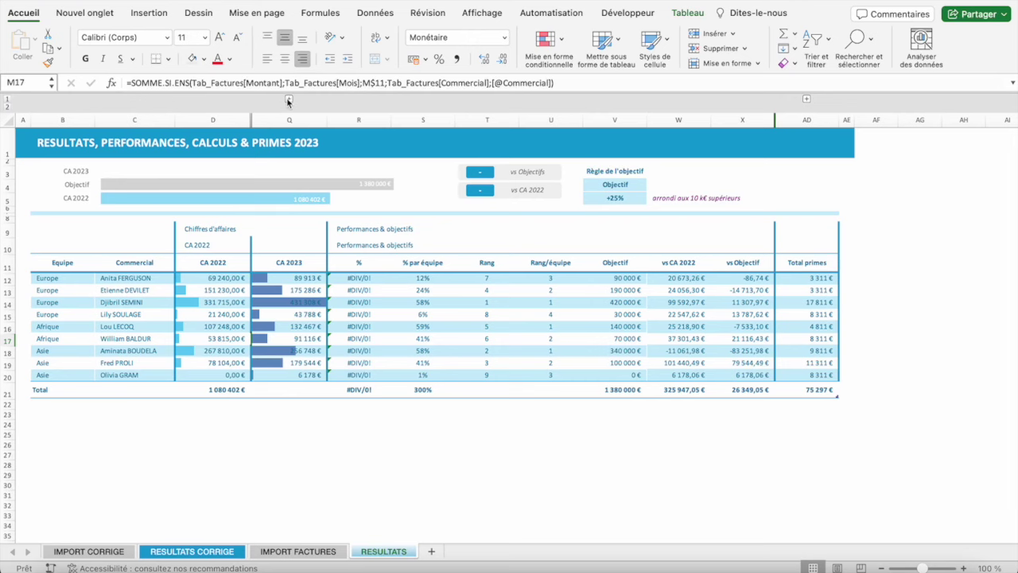
# - Re-expand the monthly columns and select R12, the first % cell
pyautogui.click(289, 100)
pyautogui.hscroll(5, 795, 278)
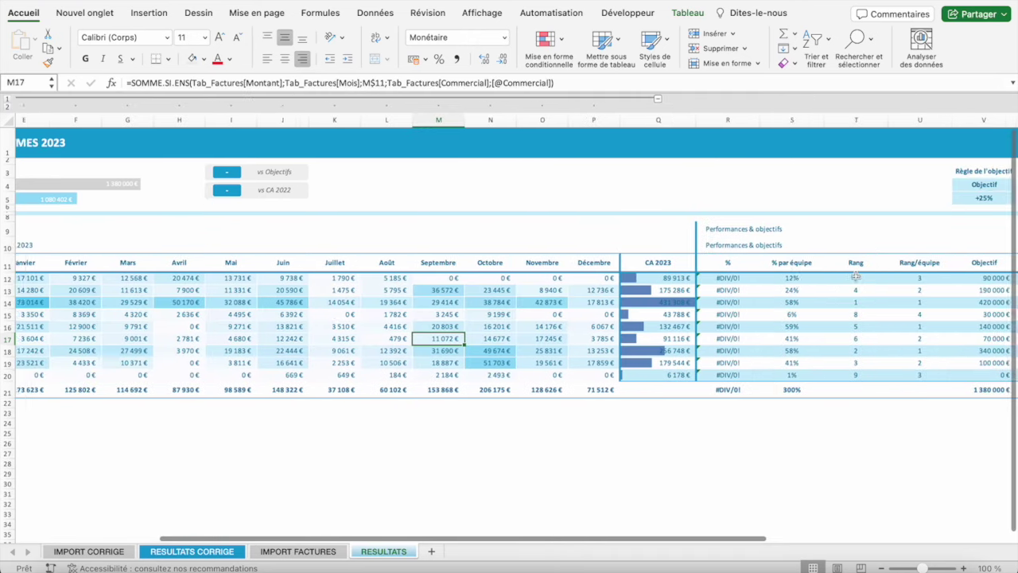
pyautogui.click(719, 275)
# - Enter =[@[CA 2023]]/ the CA 2023 total in R12 to compute each salesperson's share
pyautogui.write('=')
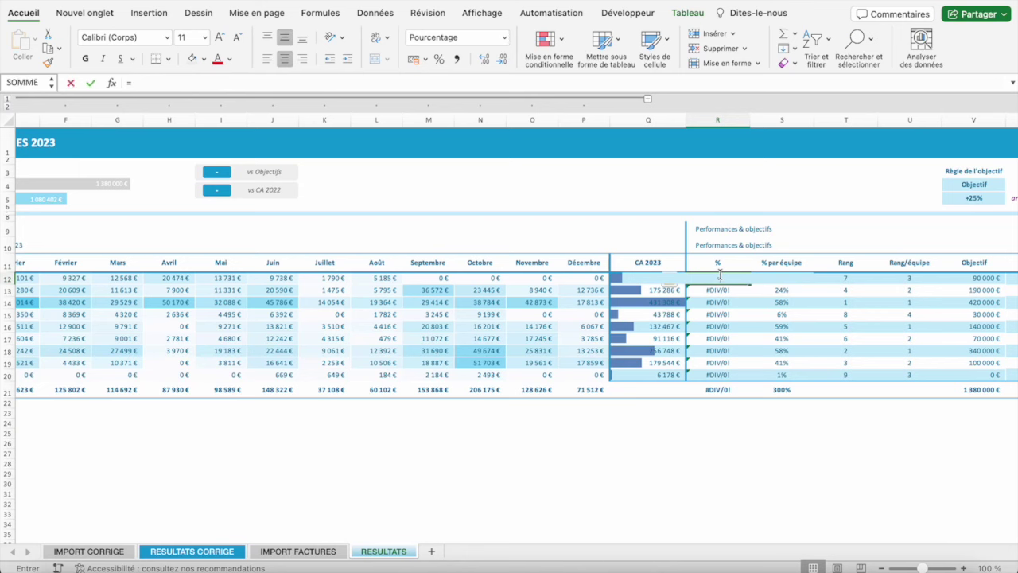
pyautogui.click(648, 277)
pyautogui.write('/')
pyautogui.click(644, 390)
pyautogui.press('Return')
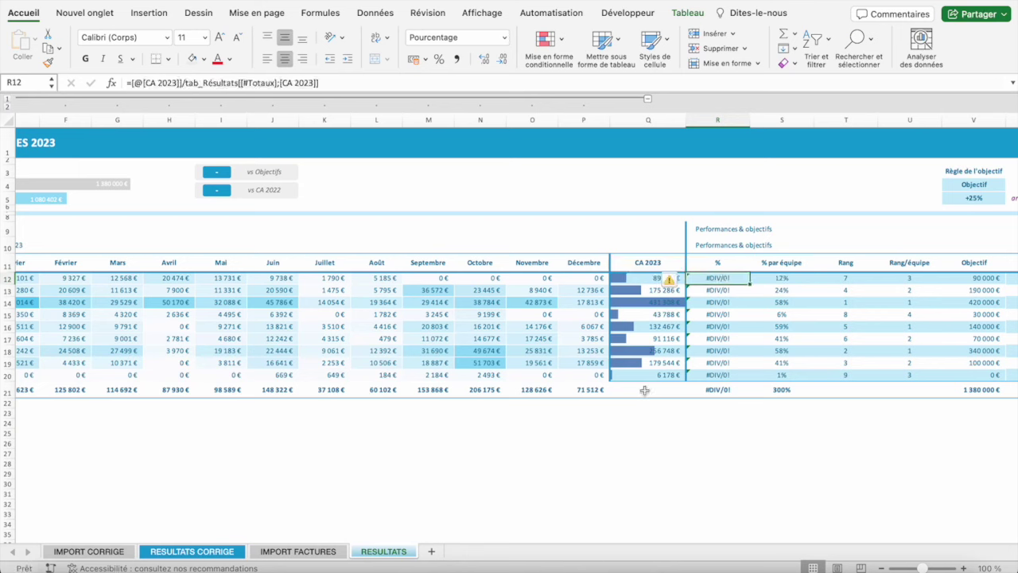
# - Extend the Décembre SOUS.TOTAL into the CA 2023 total, giving 1 406 349 €, and review the percentages
pyautogui.click(644, 390)
pyautogui.click(608, 389)
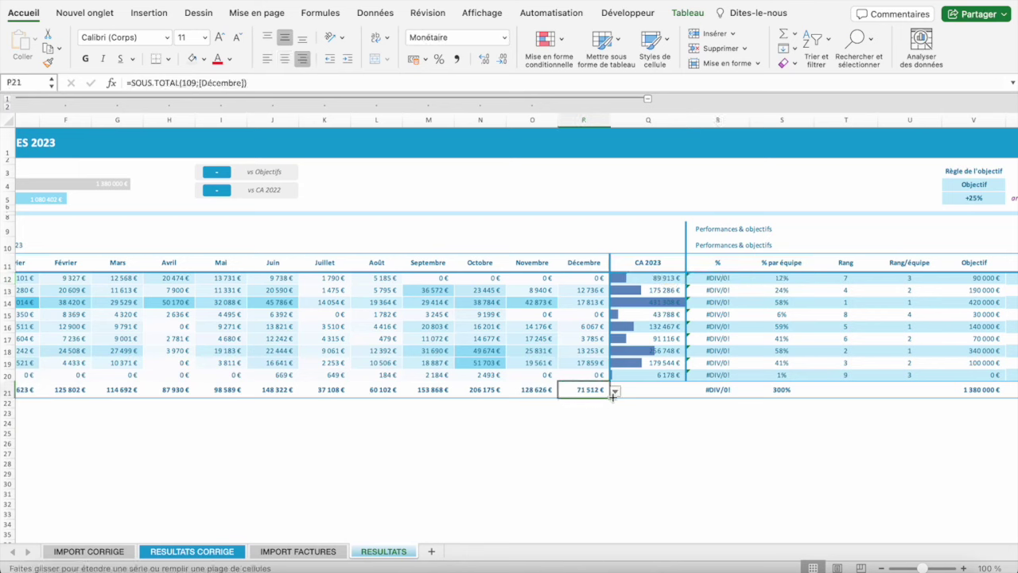
pyautogui.moveTo(613, 393); pyautogui.dragTo(652, 390)
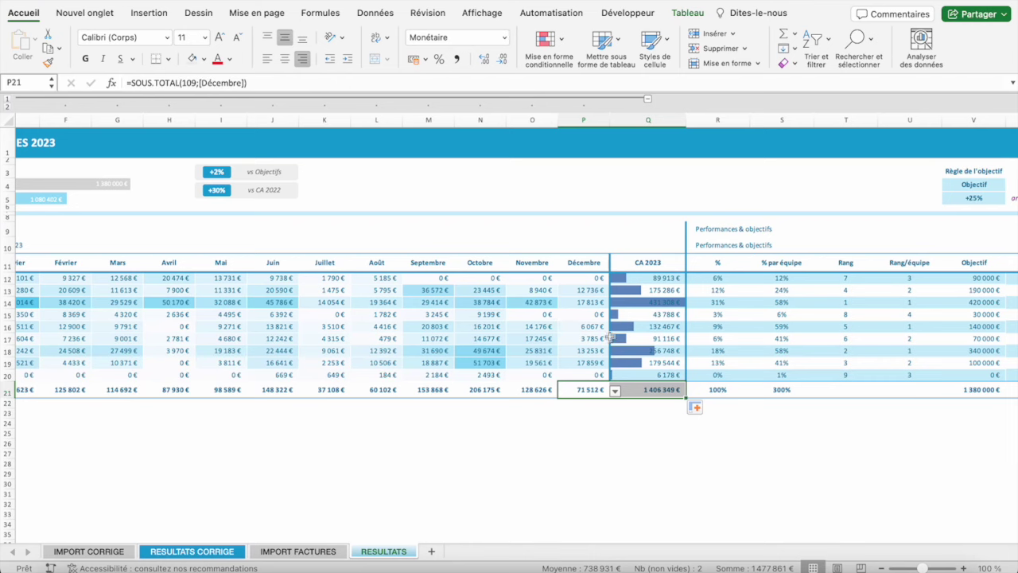
pyautogui.click(635, 390)
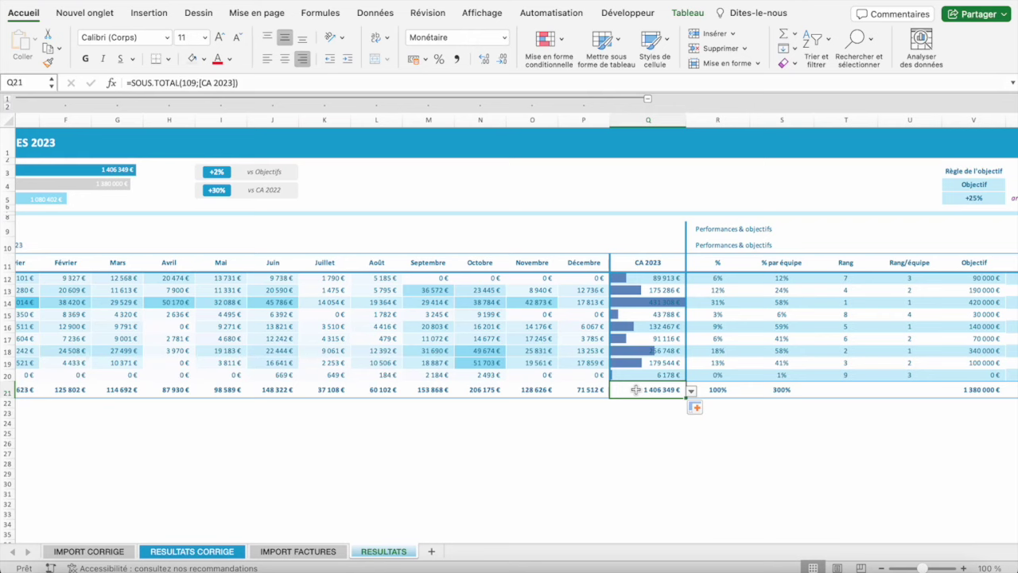
pyautogui.hscroll(3, 636, 390)
pyautogui.hscroll(2, 636, 390)
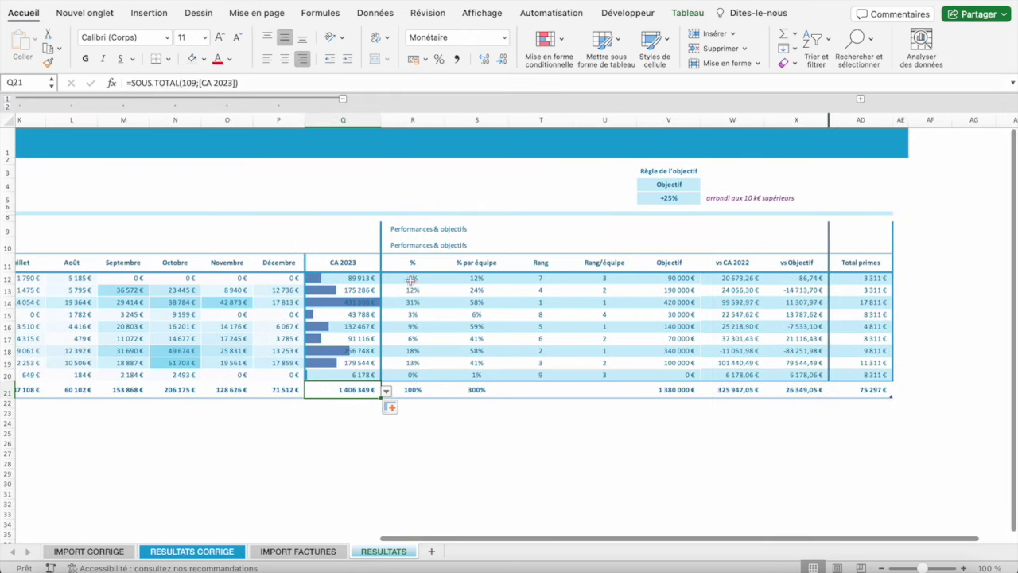
pyautogui.moveTo(402, 278)
pyautogui.mouseDown()
pyautogui.moveTo(573, 348)
pyautogui.moveTo(796, 374)
pyautogui.mouseUp()
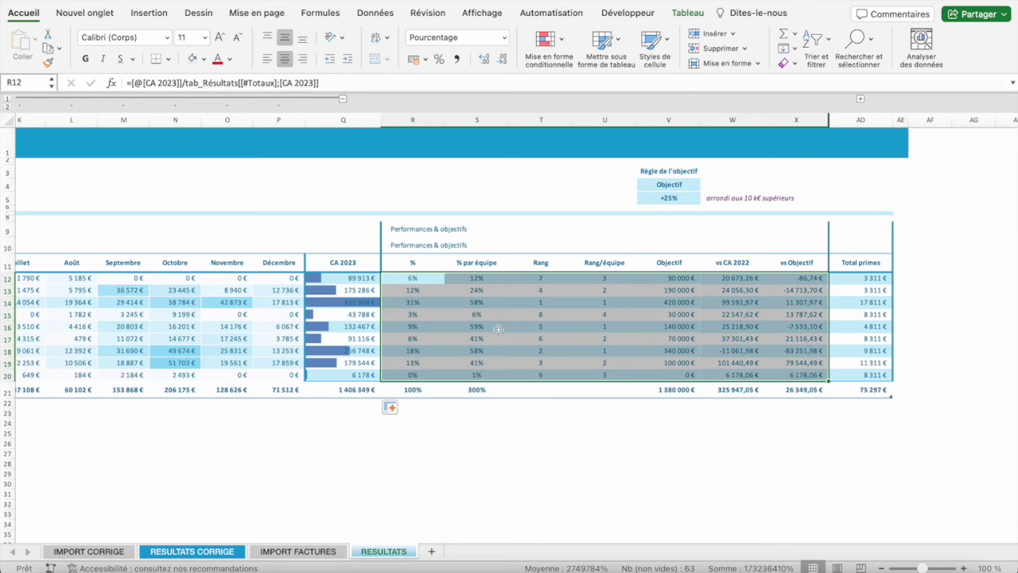
# - Expand the Primes column group and review the collective prime and Prime 3 values
pyautogui.click(860, 99)
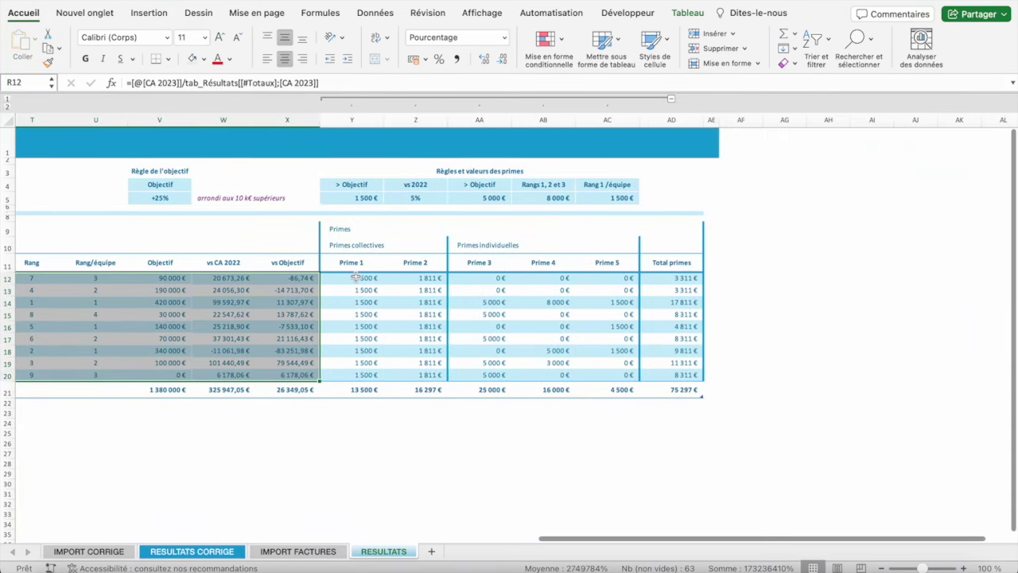
pyautogui.moveTo(356, 277)
pyautogui.mouseDown()
pyautogui.moveTo(425, 290)
pyautogui.moveTo(415, 374)
pyautogui.mouseUp()
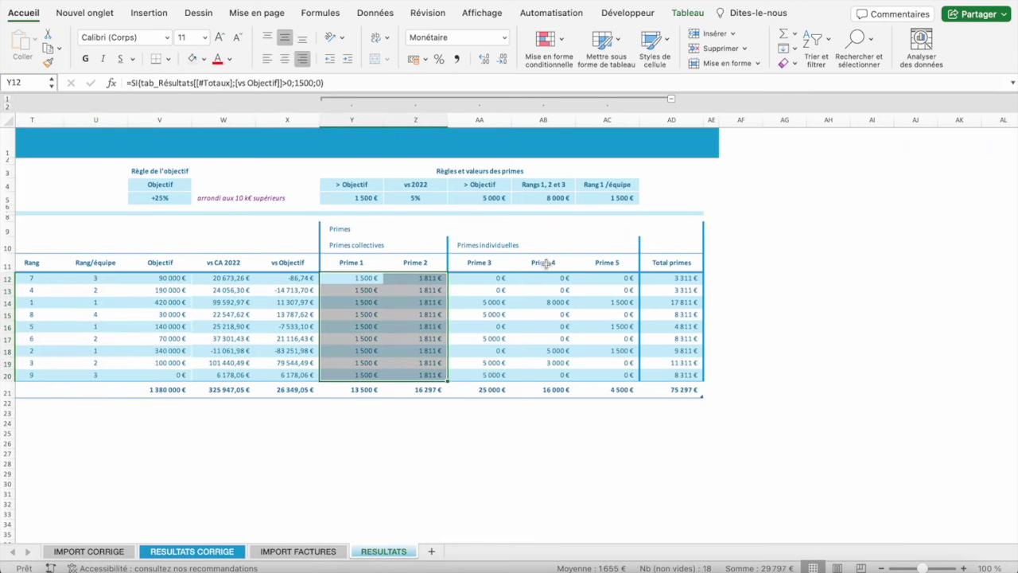
pyautogui.click(495, 280)
pyautogui.moveTo(495, 280); pyautogui.dragTo(607, 373)
pyautogui.hscroll(-5, 605, 372)
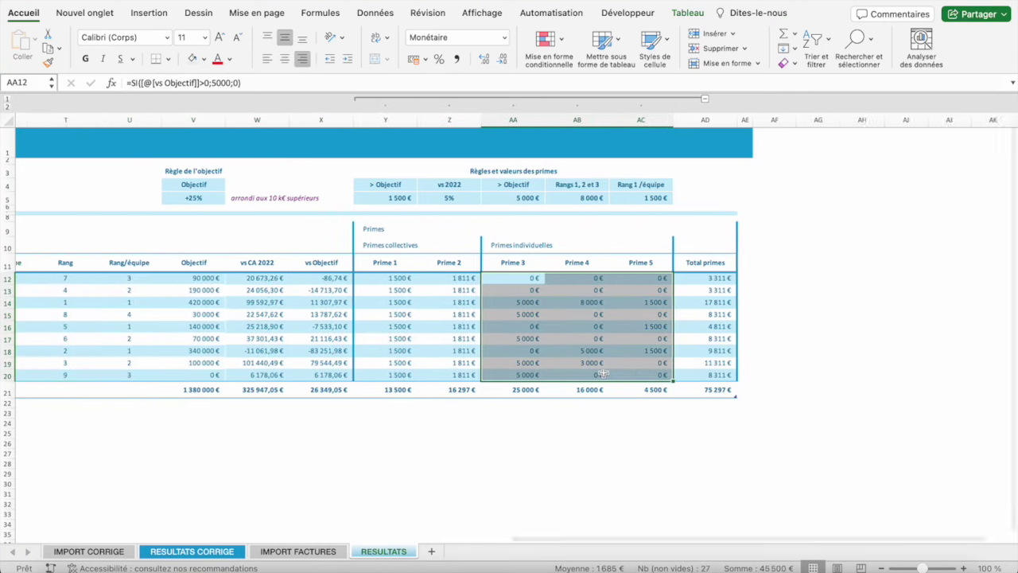
pyautogui.hscroll(-10, 499, 264)
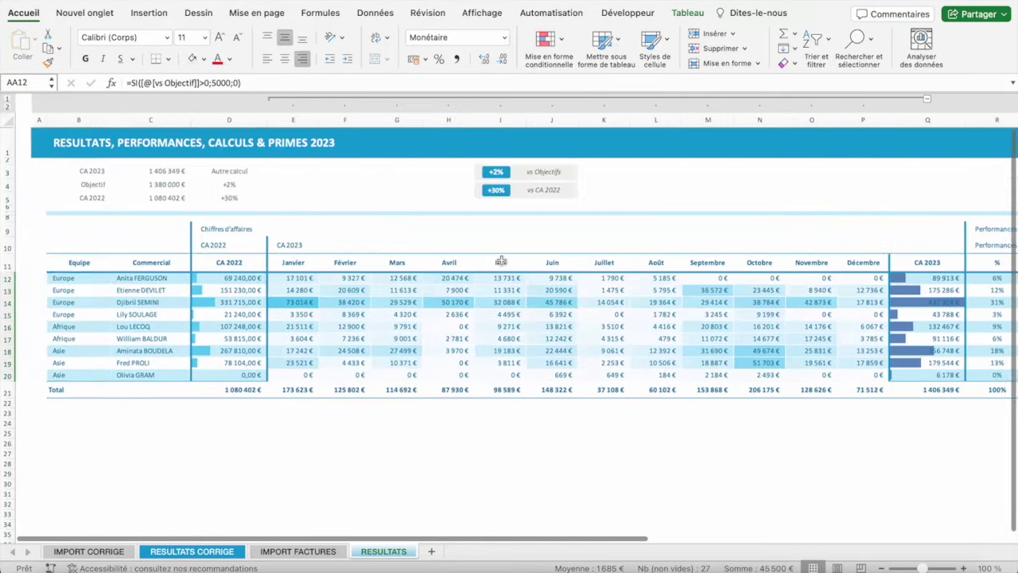
pyautogui.hscroll(-2, 318, 191)
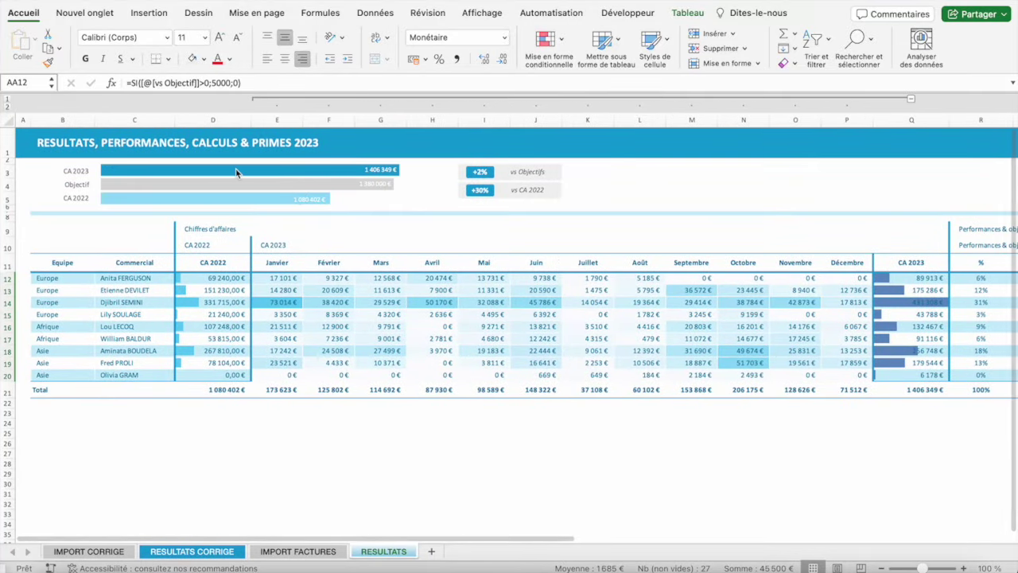
pyautogui.click(225, 174)
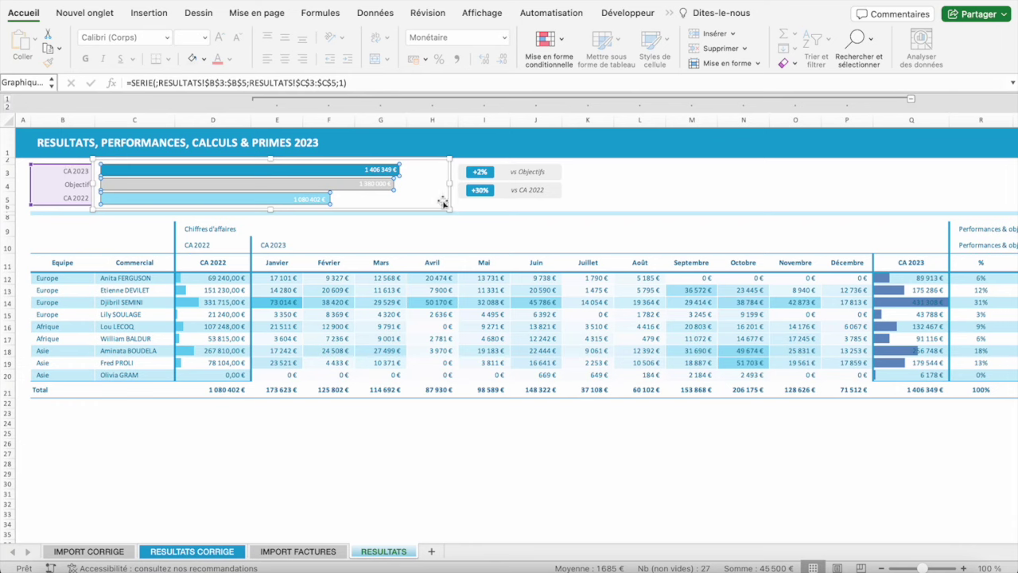
pyautogui.click(635, 211)
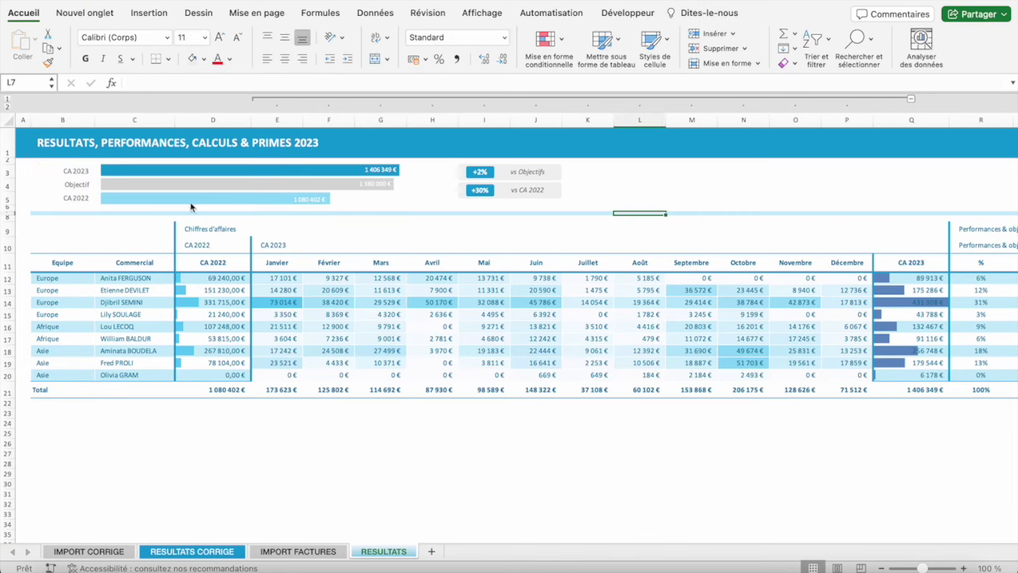